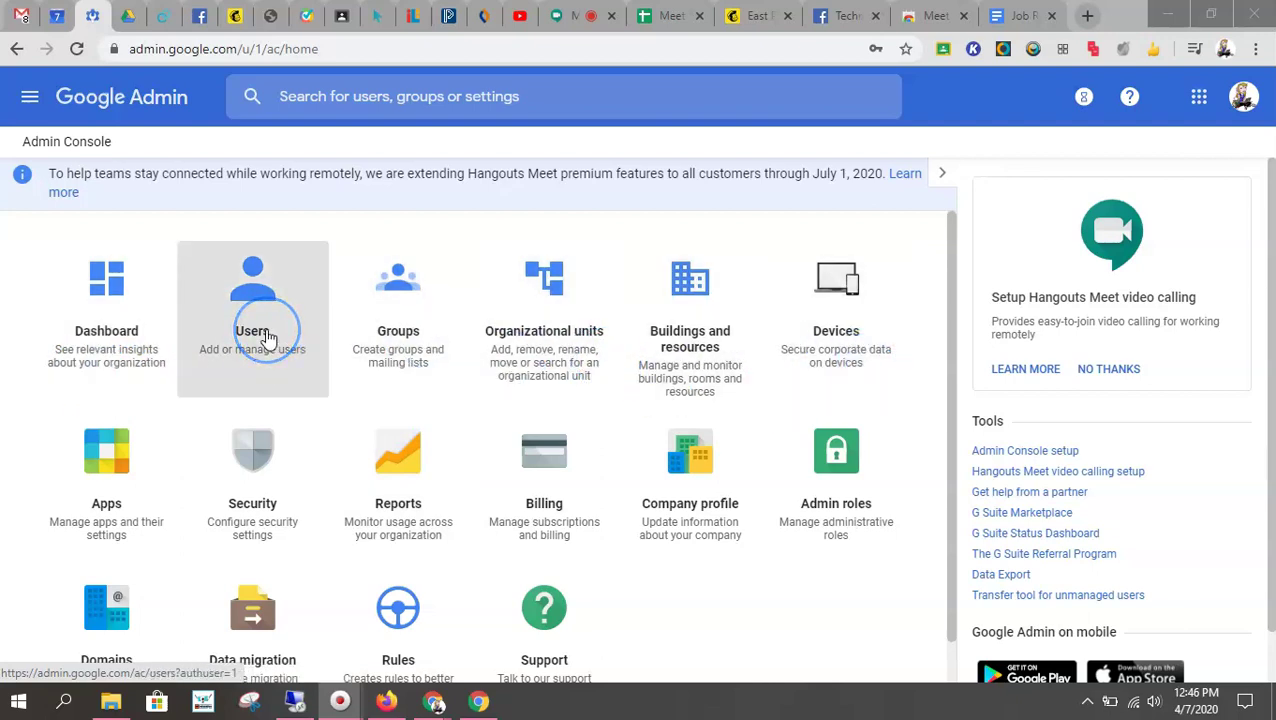
Open Groups, look through the list of all groups, and return to the Admin console home page
left_click(362, 346)
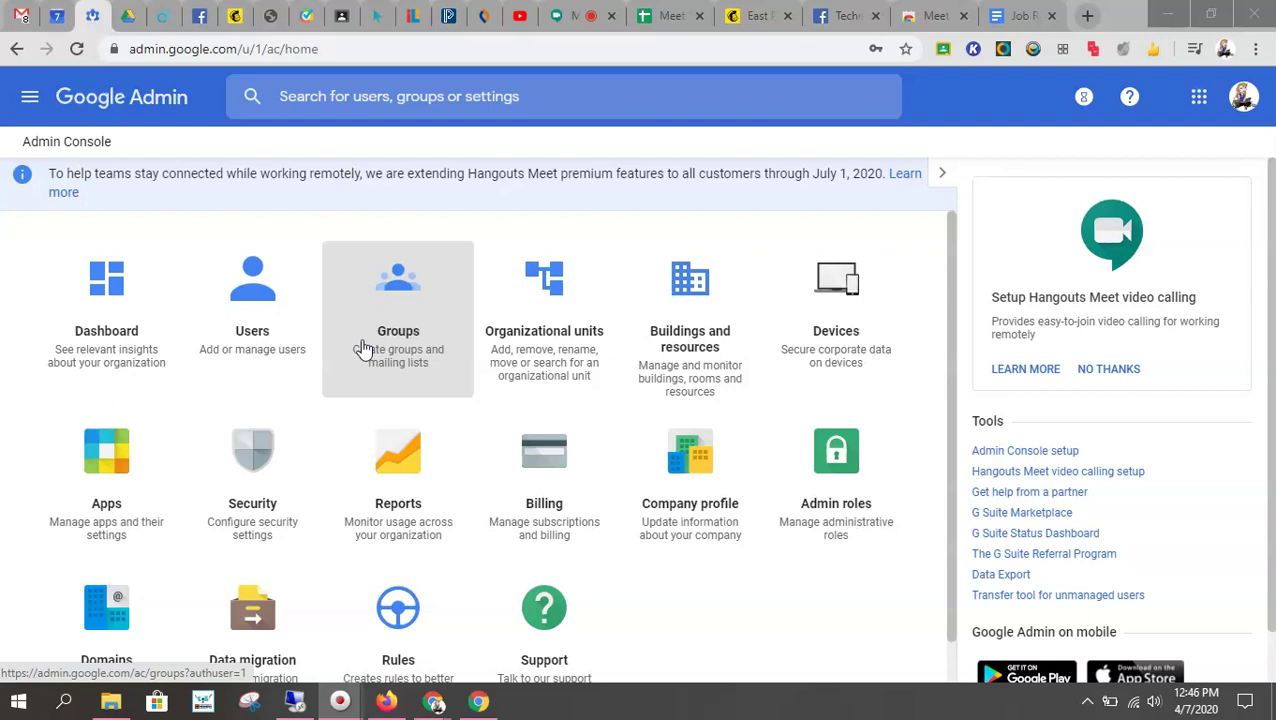
left_click(363, 347)
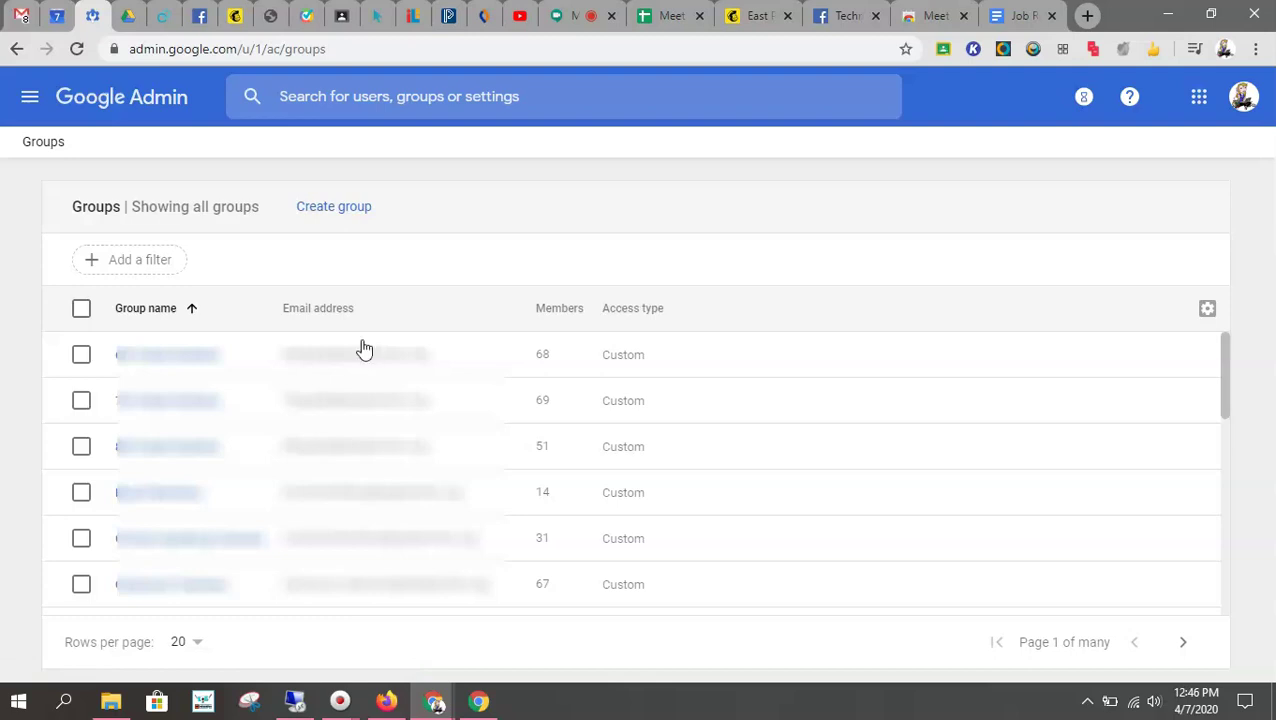
scroll(364, 427, "down", 3)
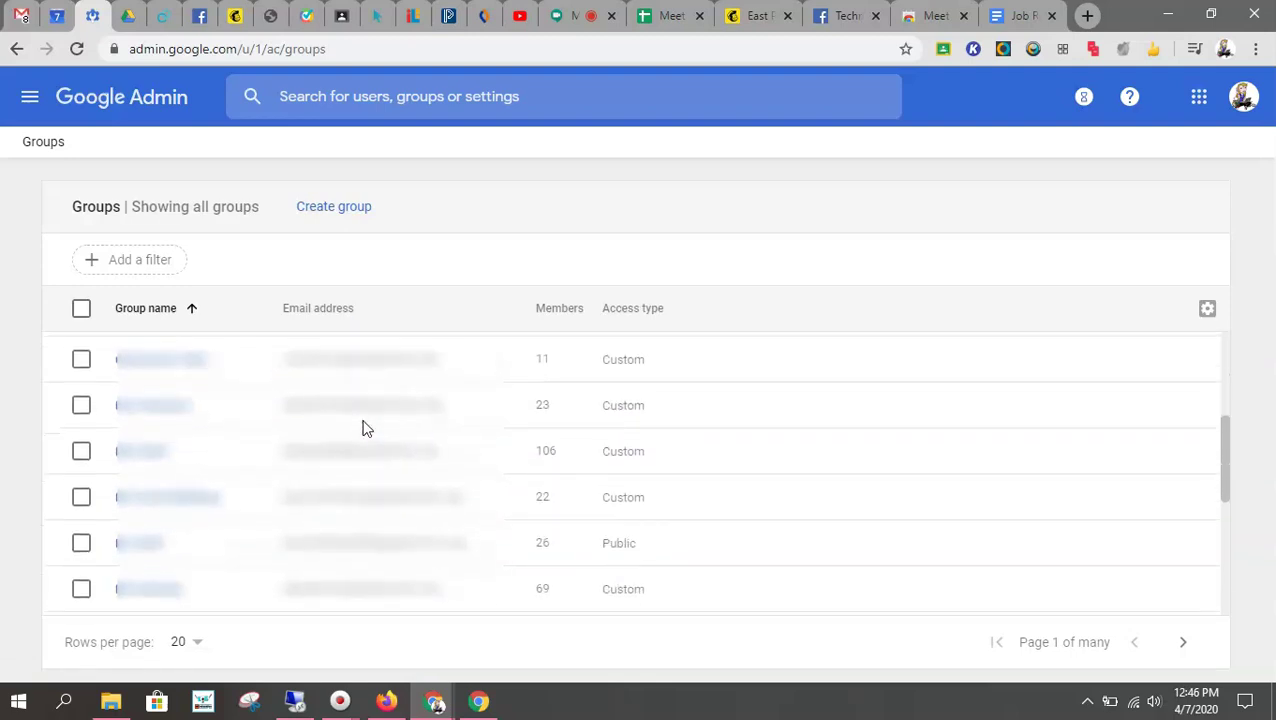
scroll(421, 418, "up", 3)
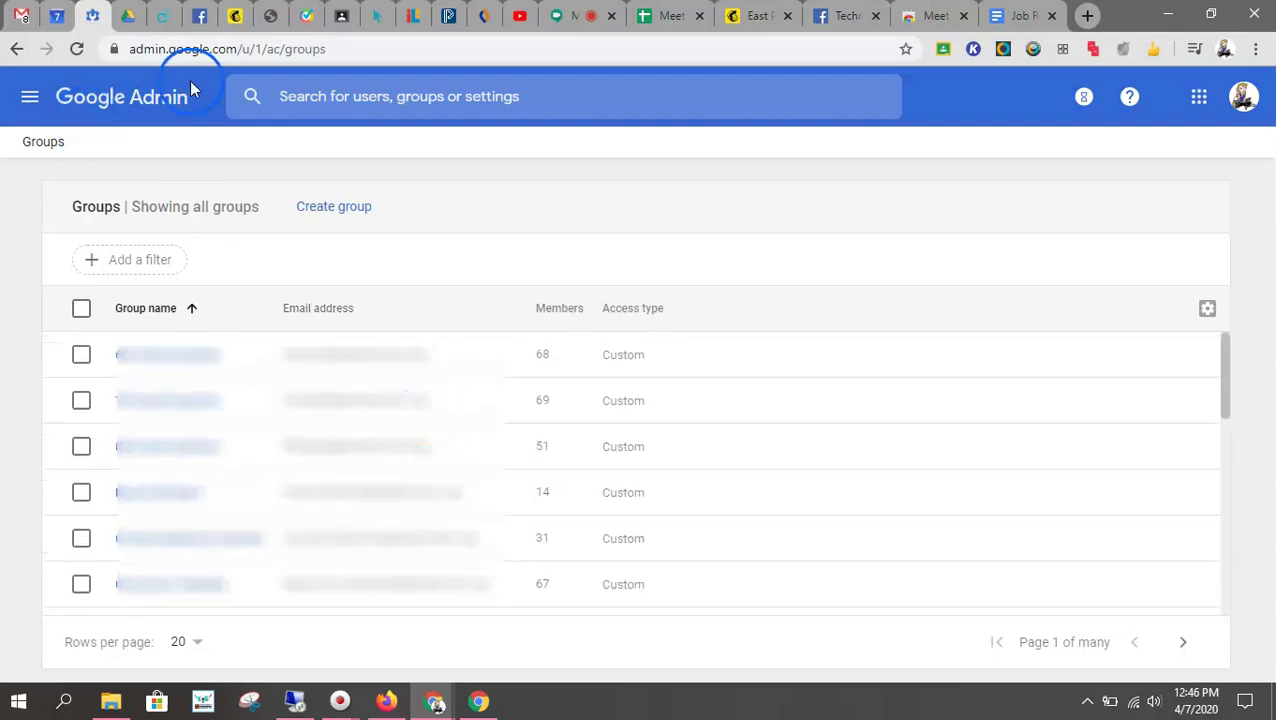
left_click(186, 92)
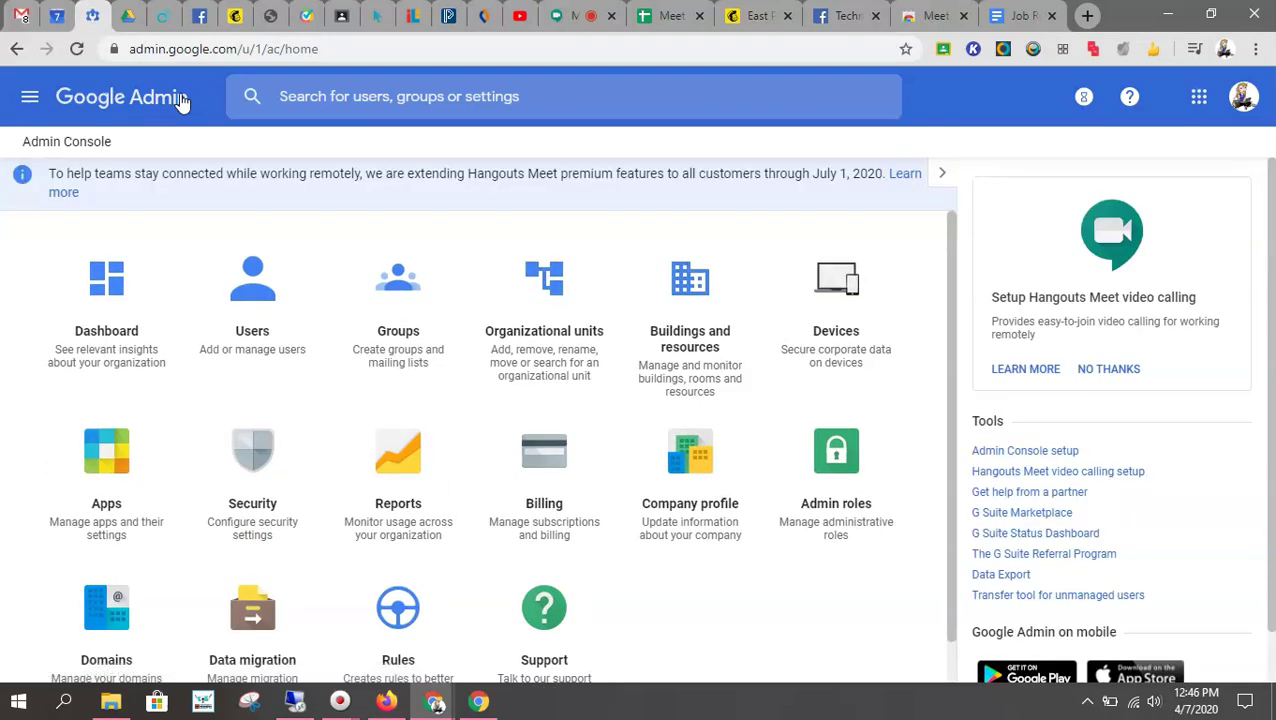
Open Organizational units and show the units directly under eastpointsc.org
left_click(445, 318)
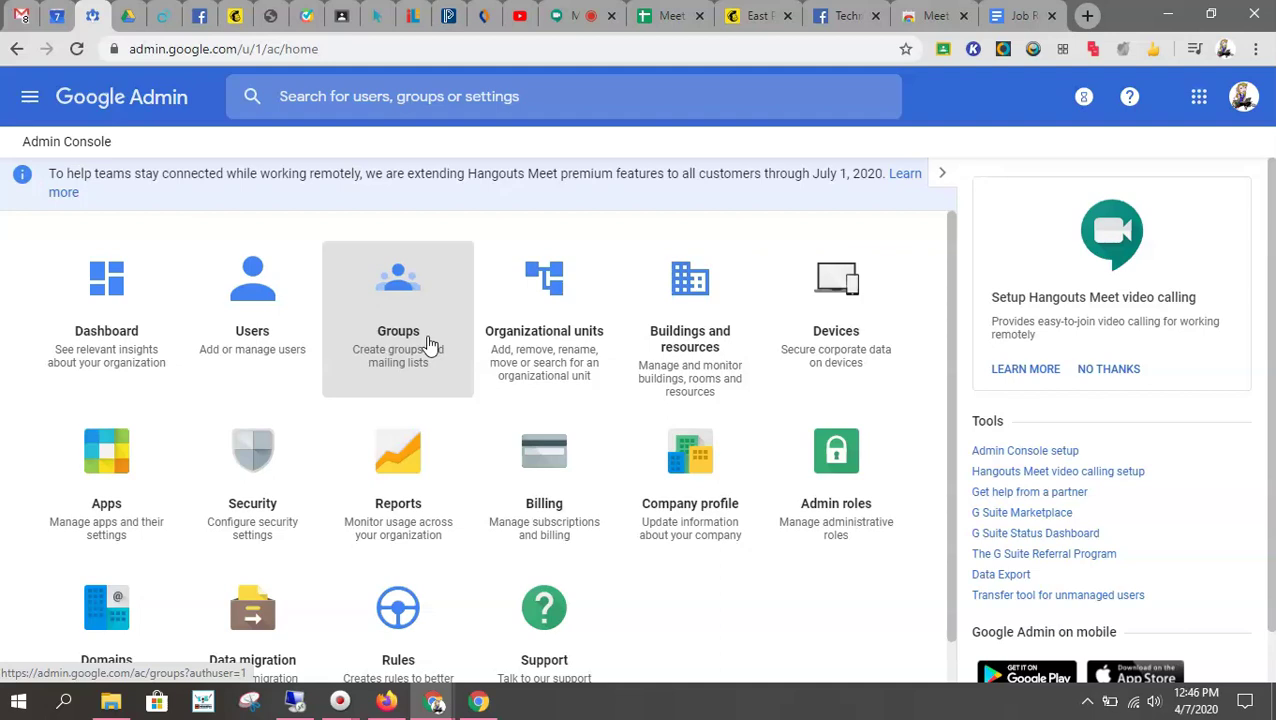
left_click(433, 341)
left_click(533, 356)
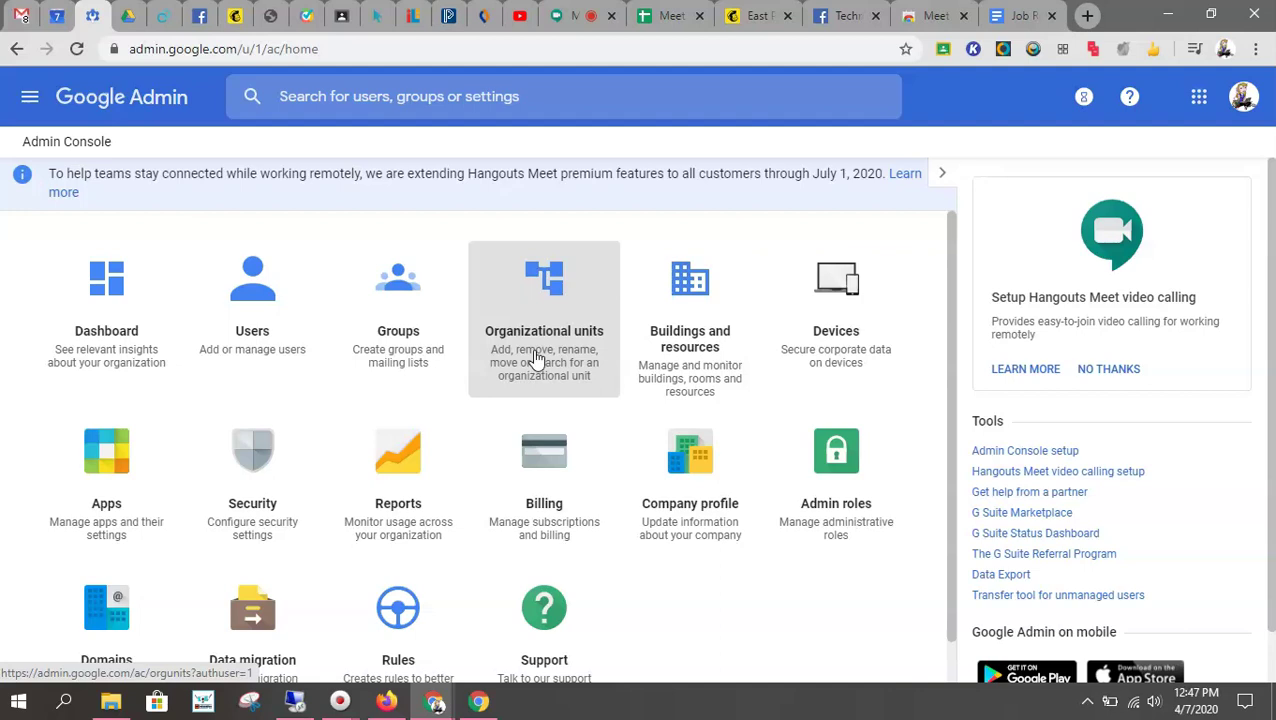
left_click(537, 358)
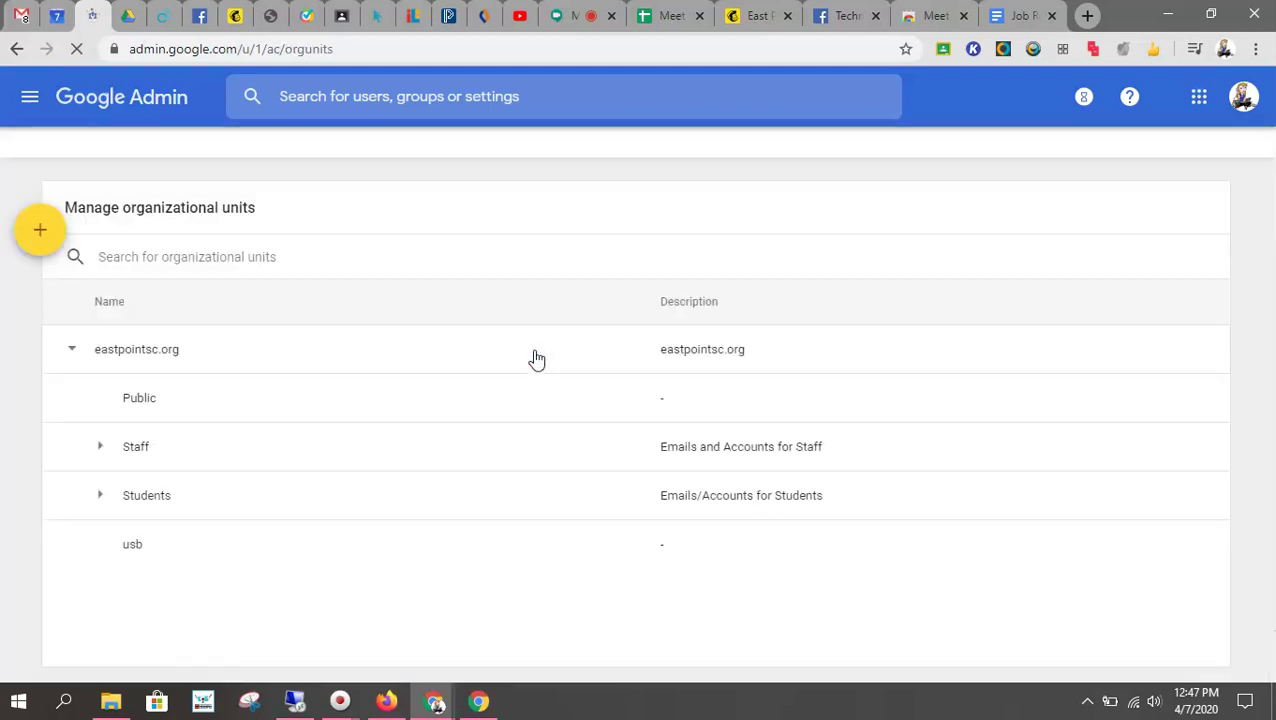
left_click(71, 352)
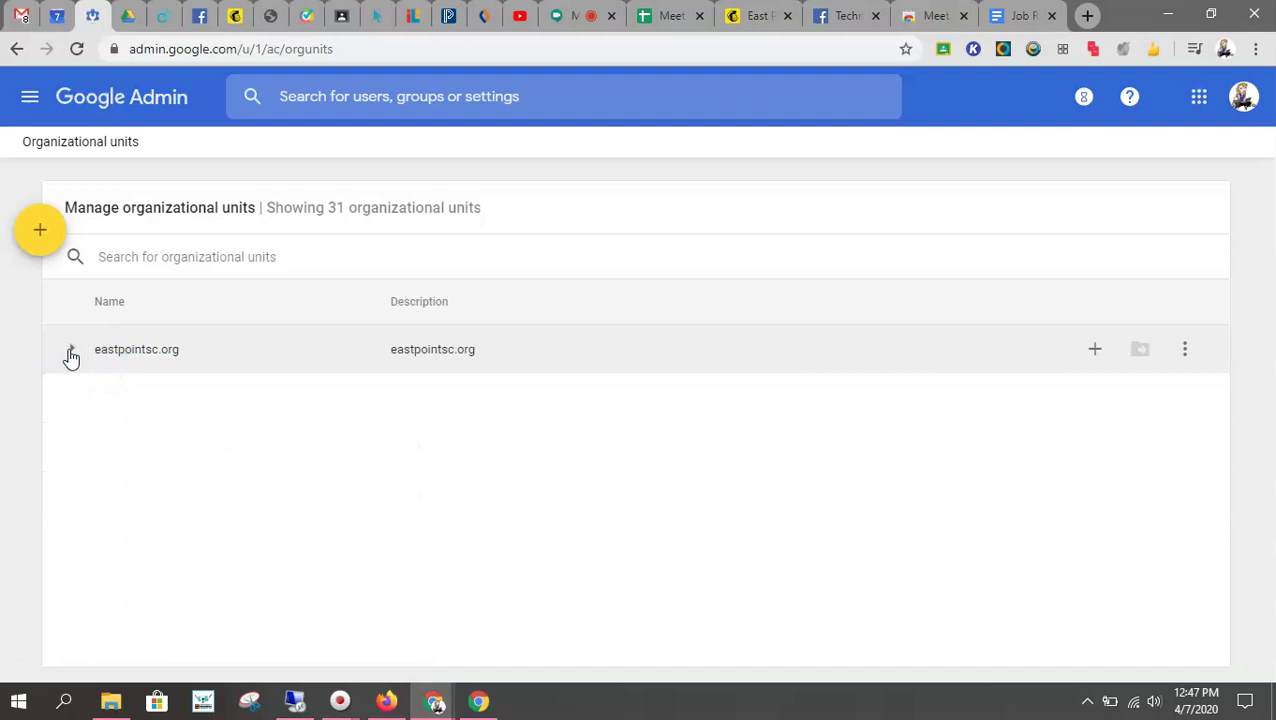
left_click(71, 352)
Expand the Staff organizational unit, look over its sub-units, and collapse it again
left_click(100, 452)
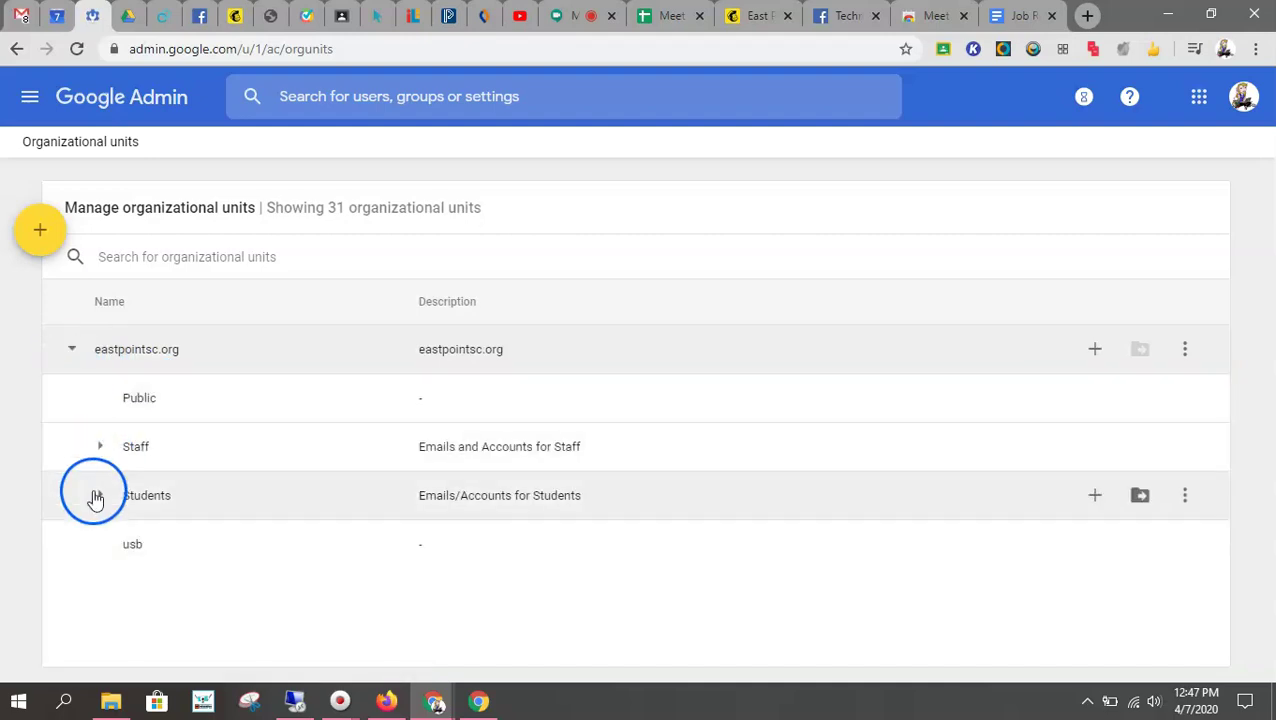
left_click(103, 456)
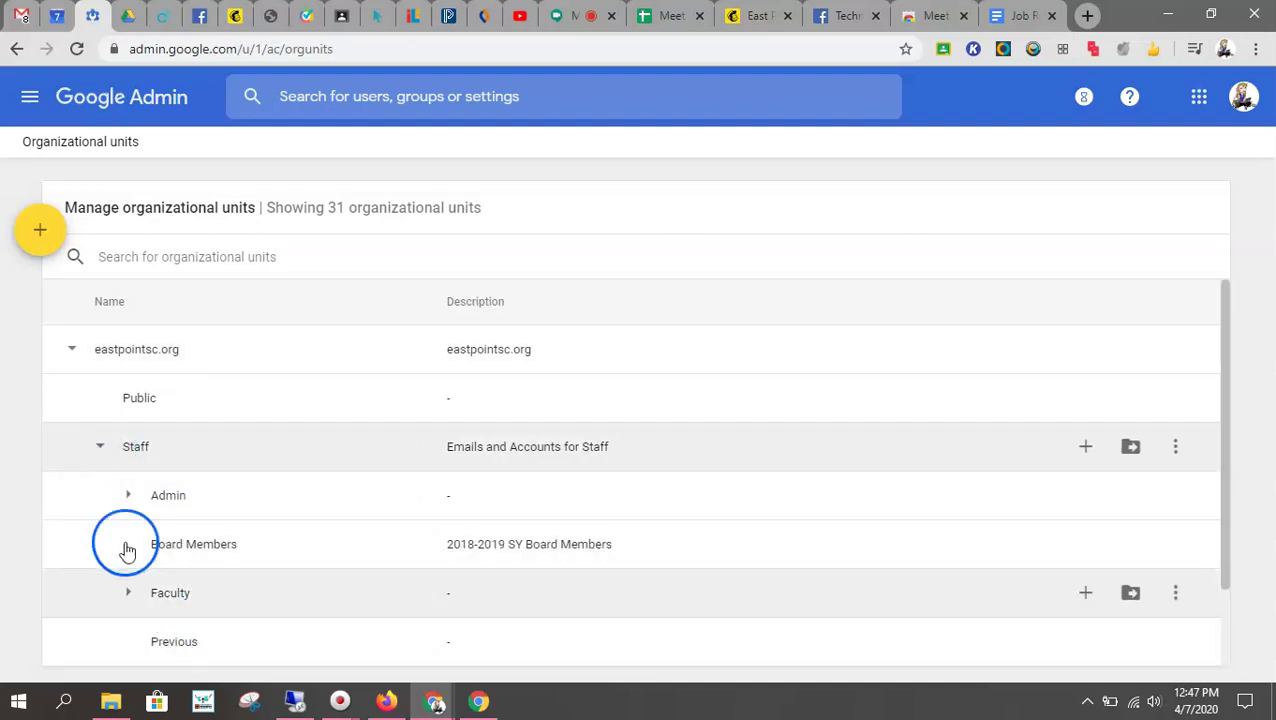
scroll(105, 440, "down", 1)
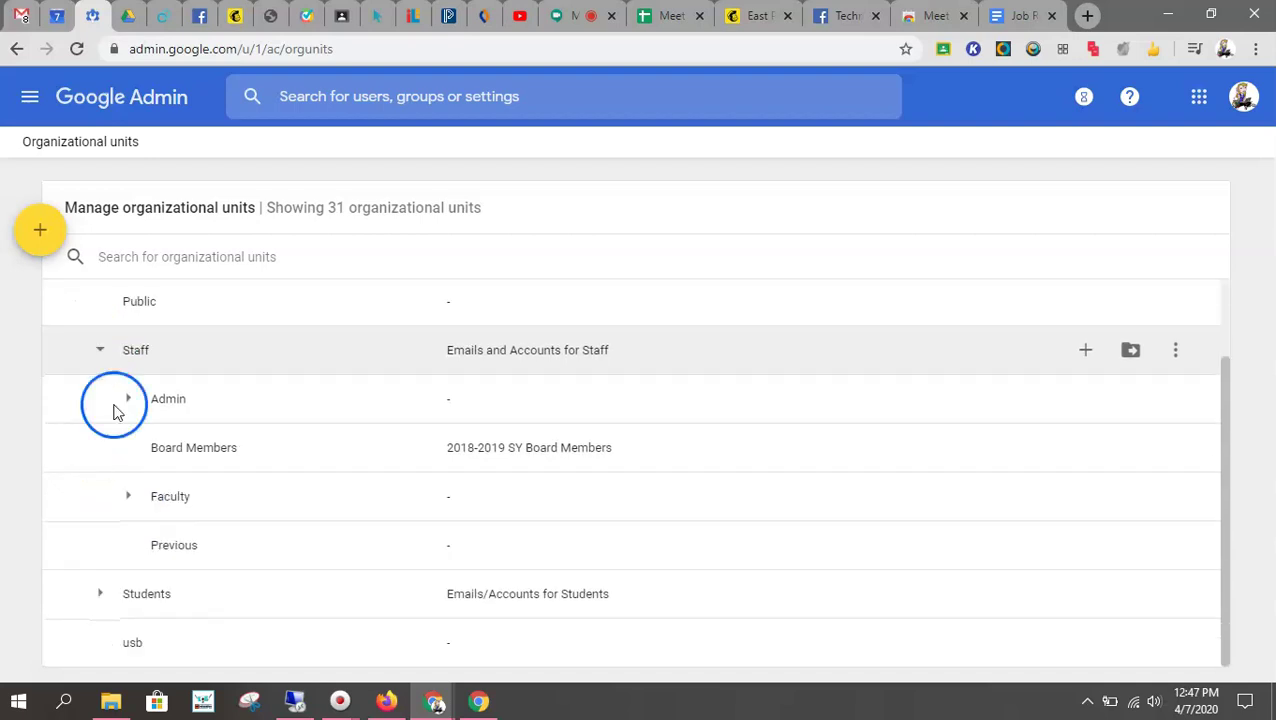
left_click(97, 352)
Expand the Students organizational unit and look over its sub-units and their descriptions
left_click(106, 488)
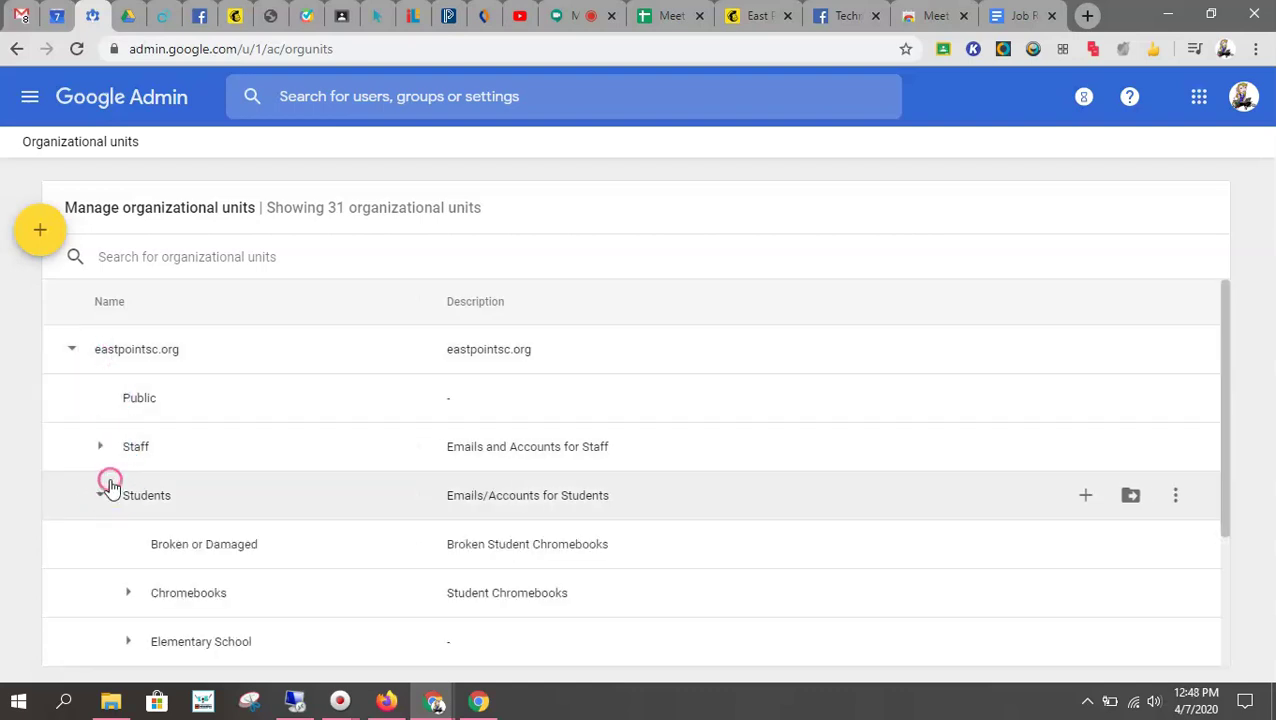
scroll(170, 505, "down", 2)
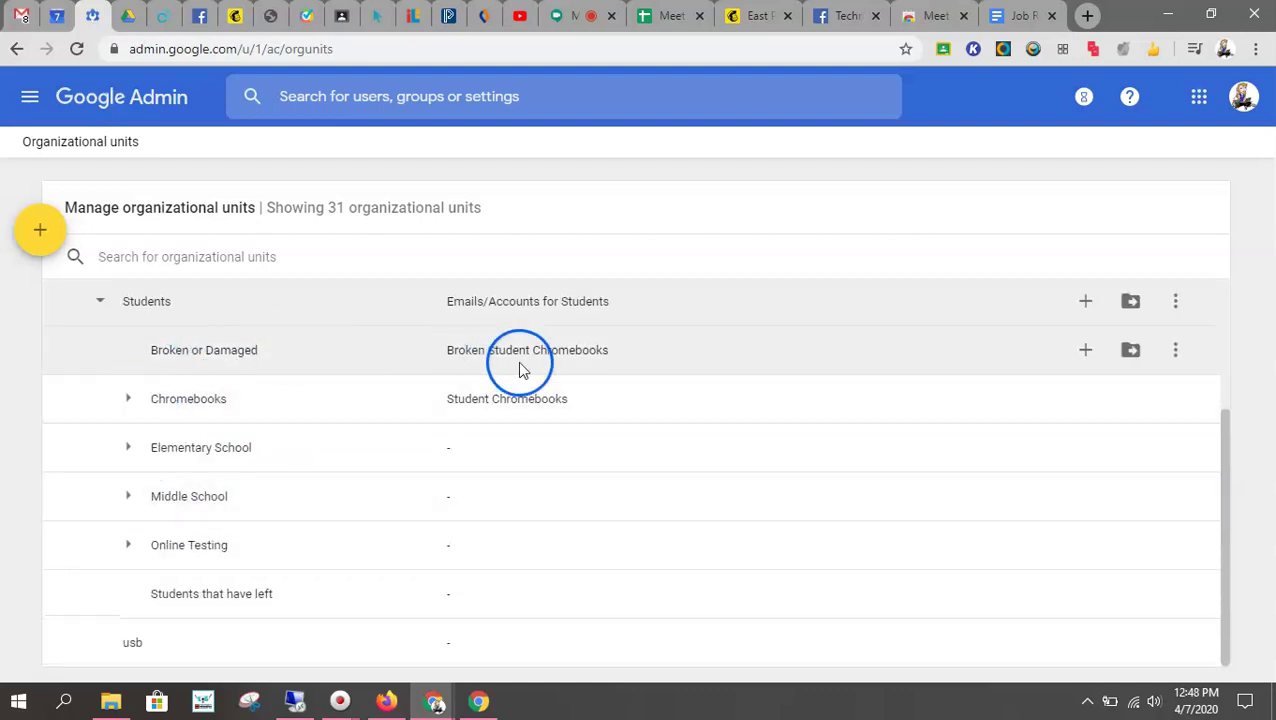
left_click(502, 367)
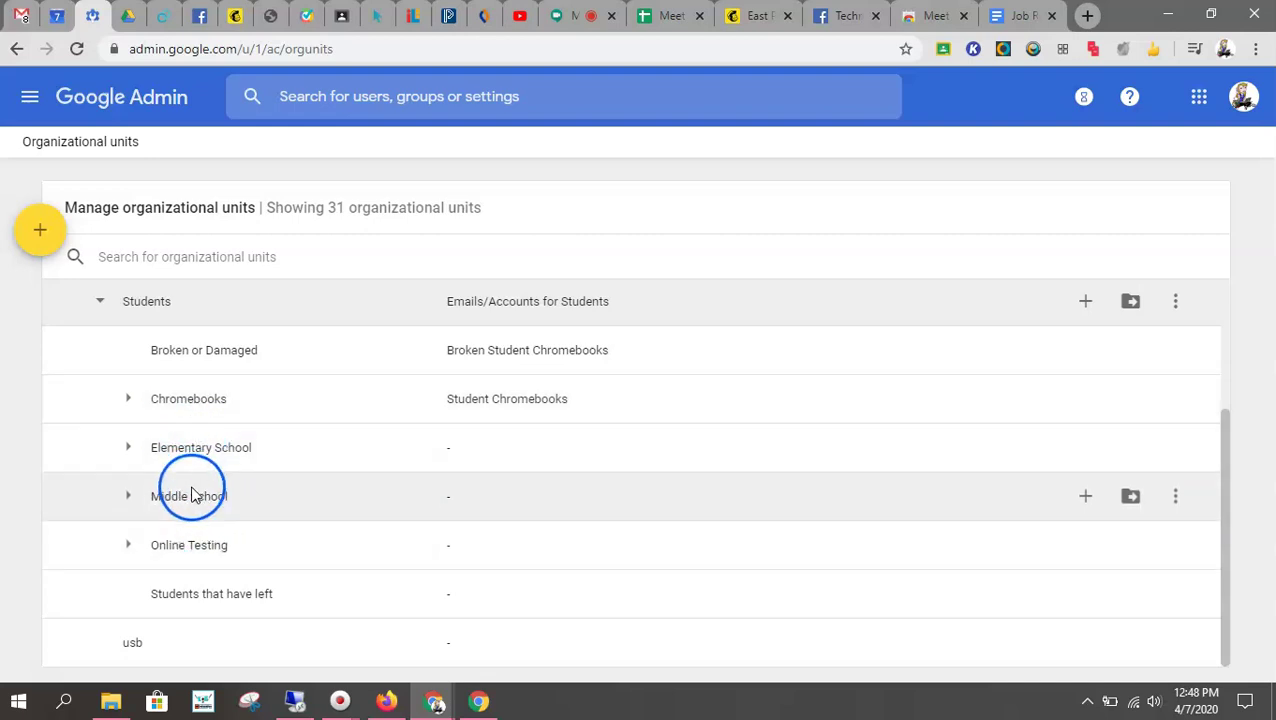
Examine the grade-level units inside Elementary School and Middle School, collapsing each one after viewing
left_click(131, 448)
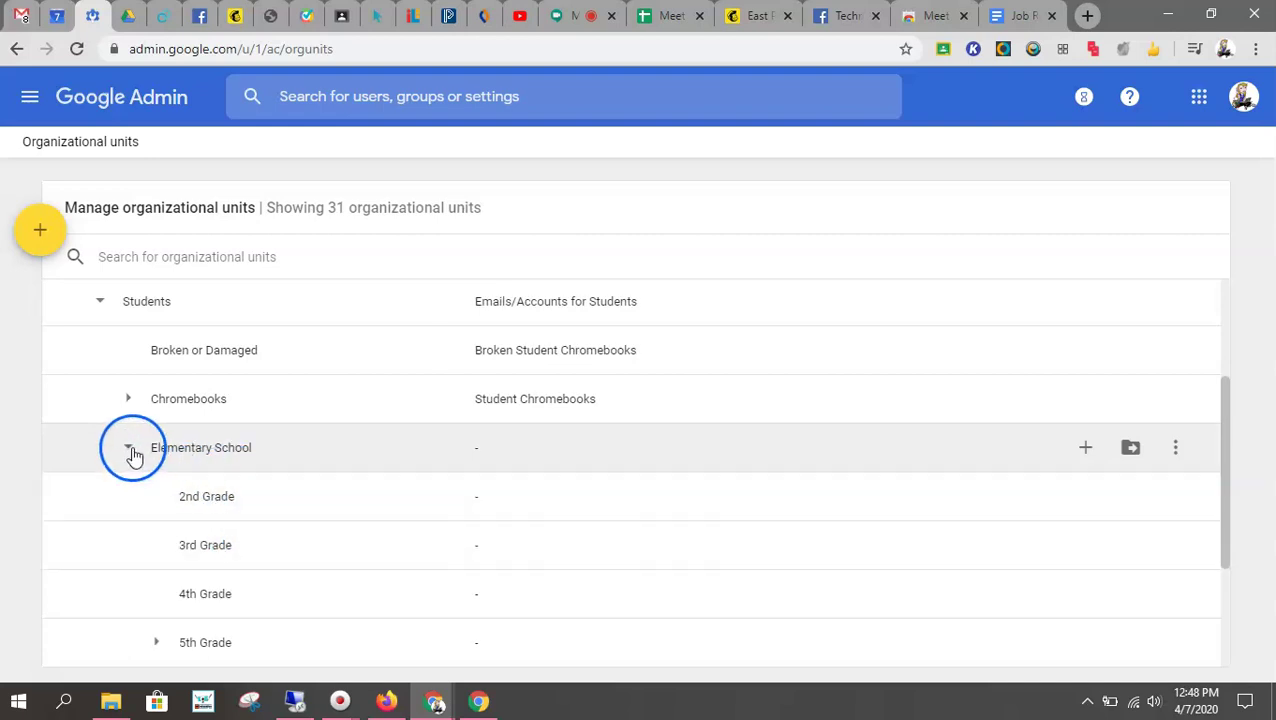
left_click(130, 449)
left_click(132, 498)
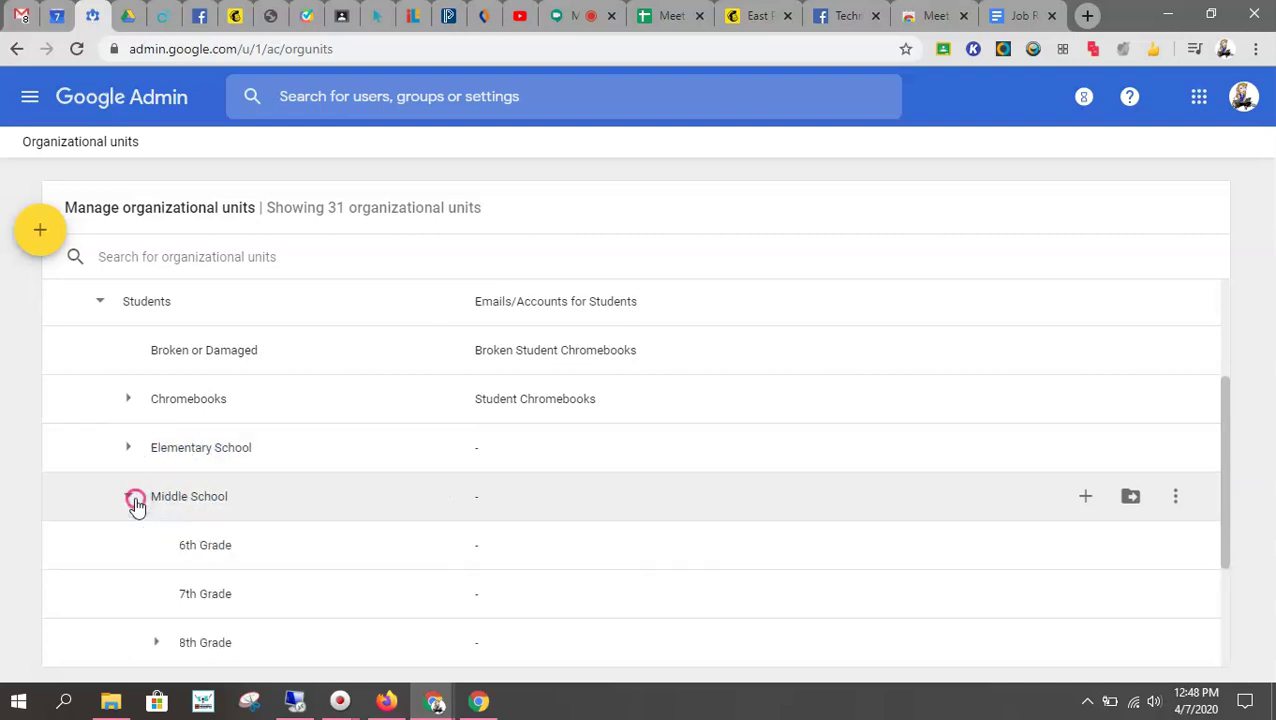
left_click(133, 498)
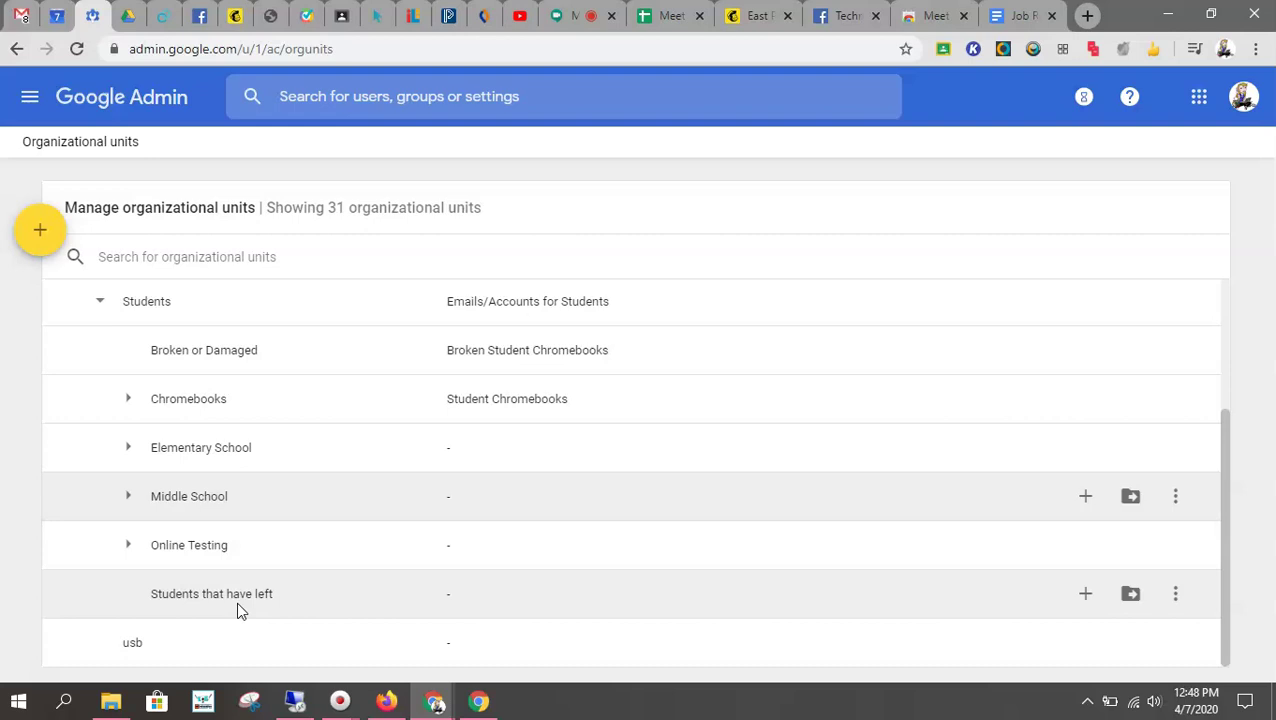
left_click(290, 603)
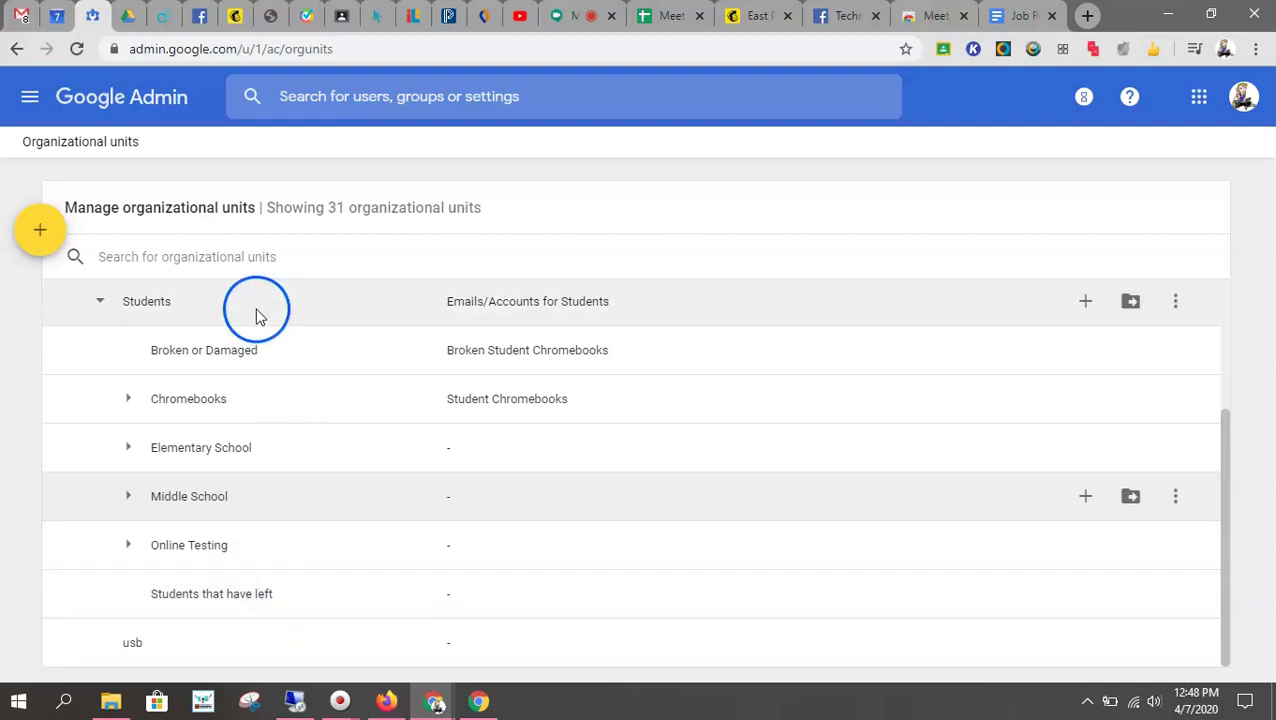
Return to the Admin console home page and open Devices to look over the device management overview
left_click(155, 113)
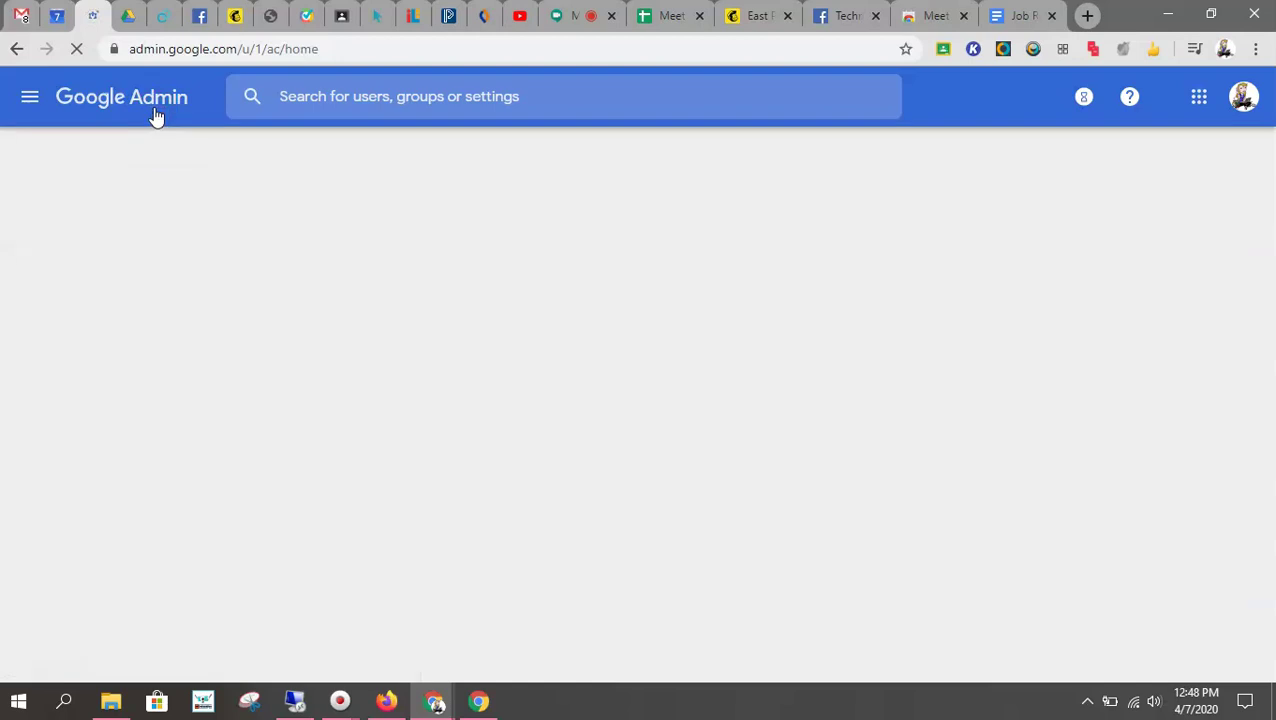
left_click(210, 146)
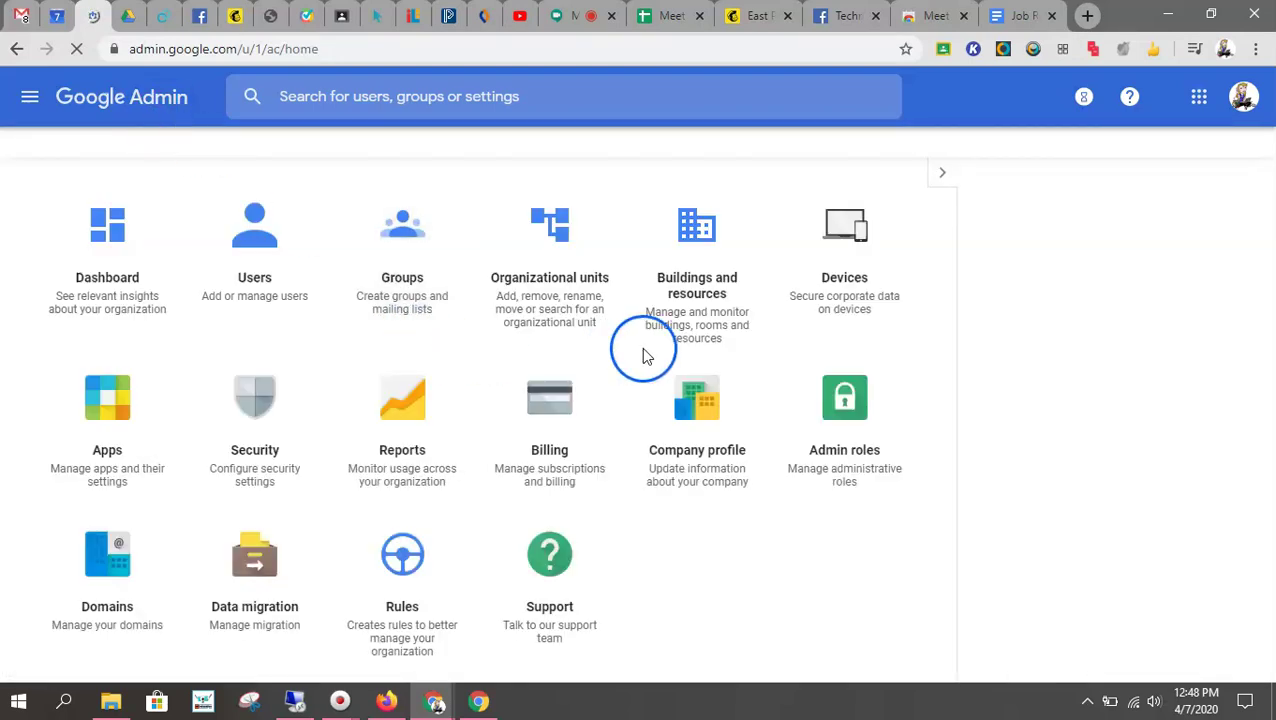
left_click(830, 322)
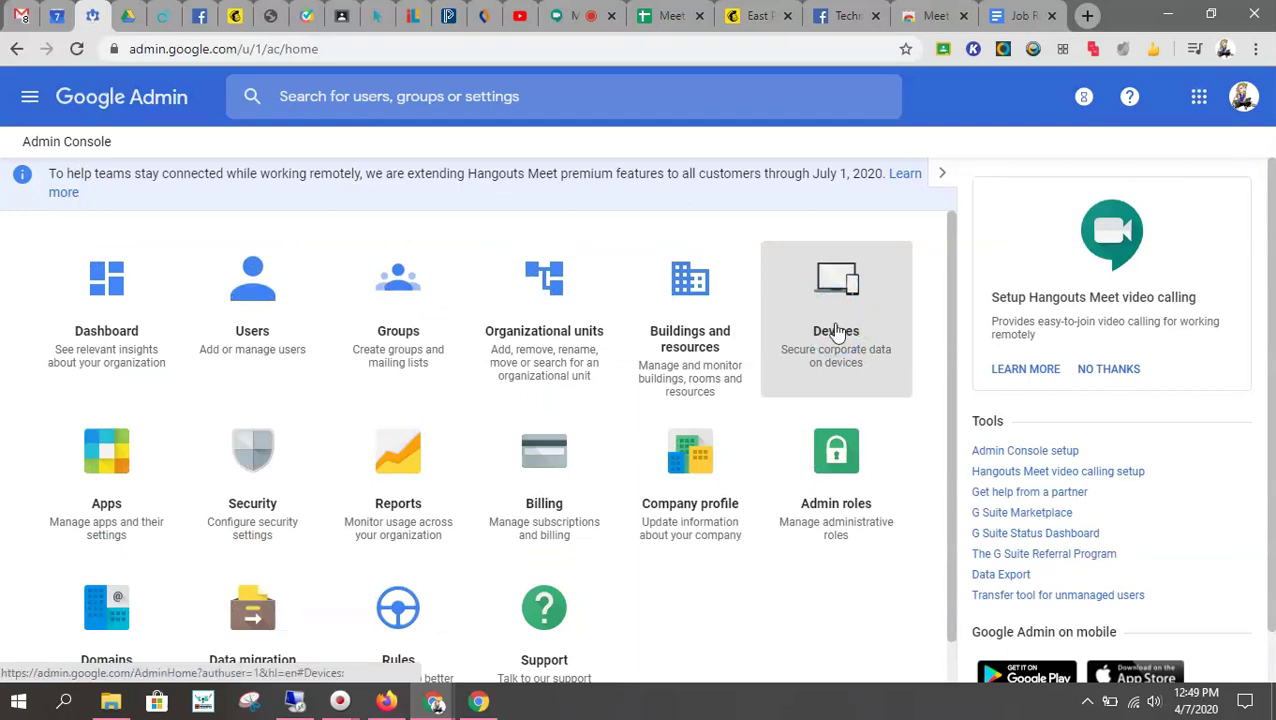
left_click(836, 333)
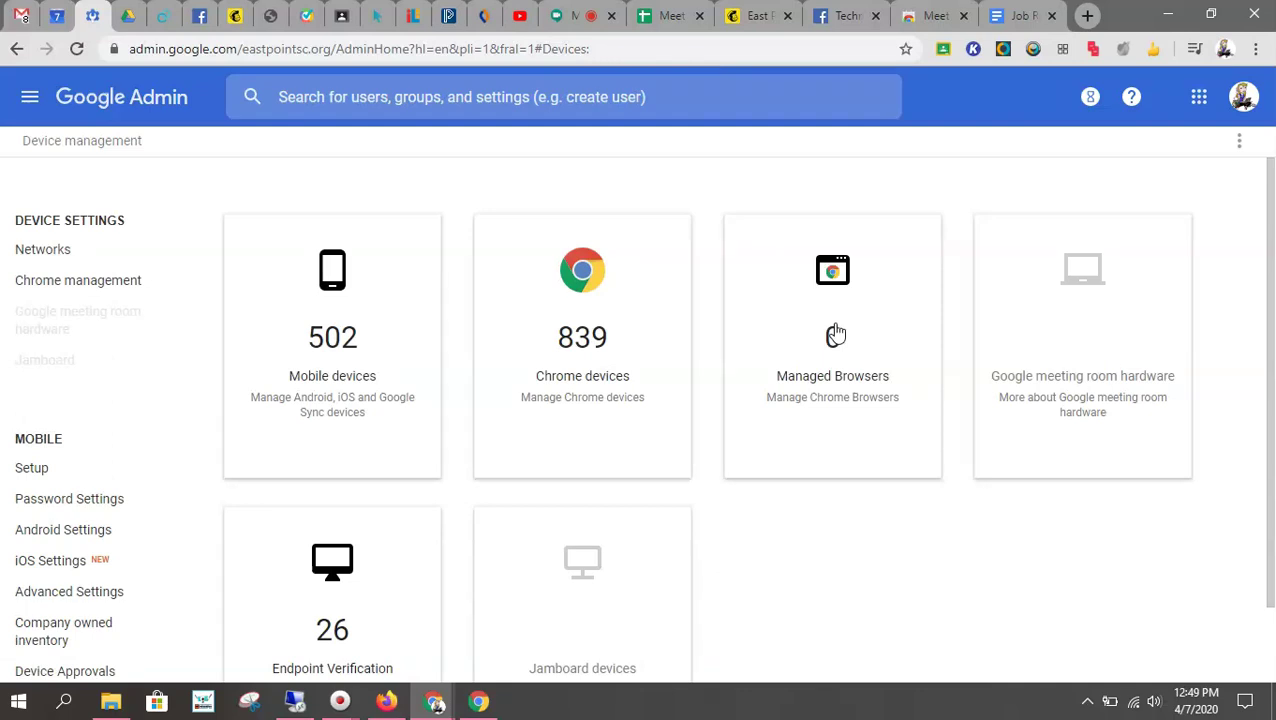
left_click(834, 330)
left_click(585, 325)
left_click(270, 427)
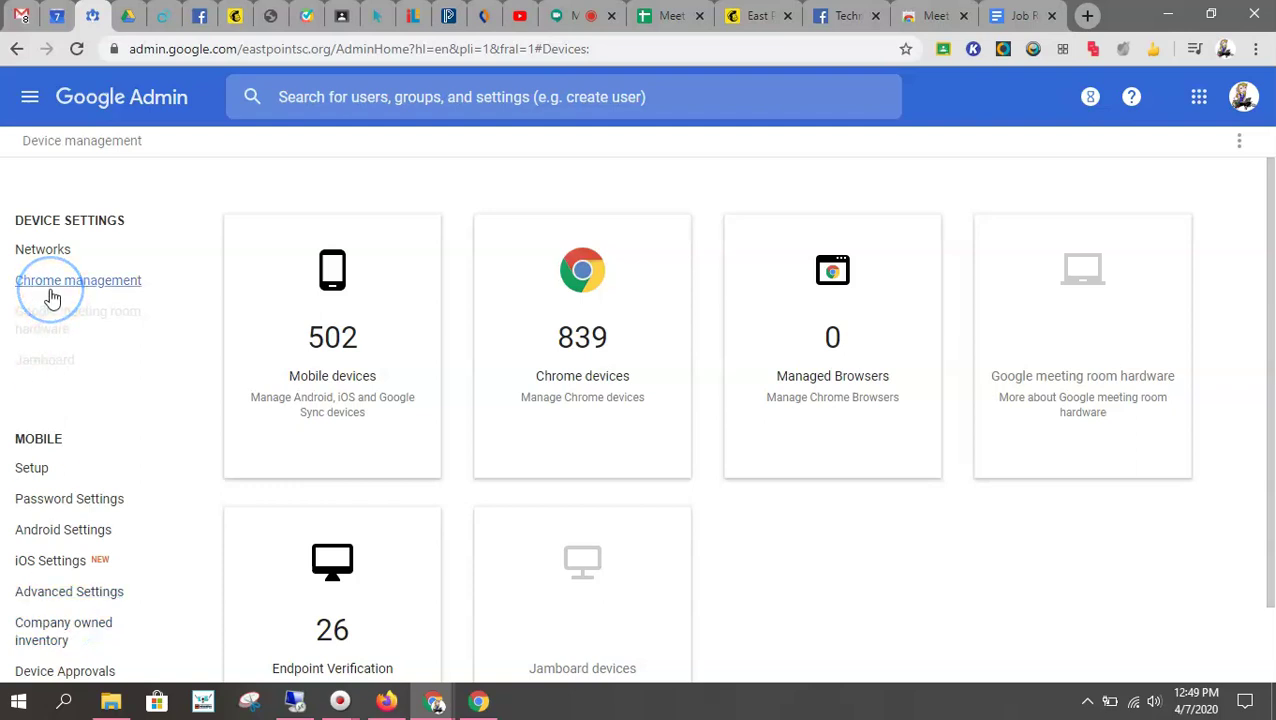
Open the company owned inventory, examine its device import form with Desktop Chrome OS as the device type, and cancel the import
left_click(82, 626)
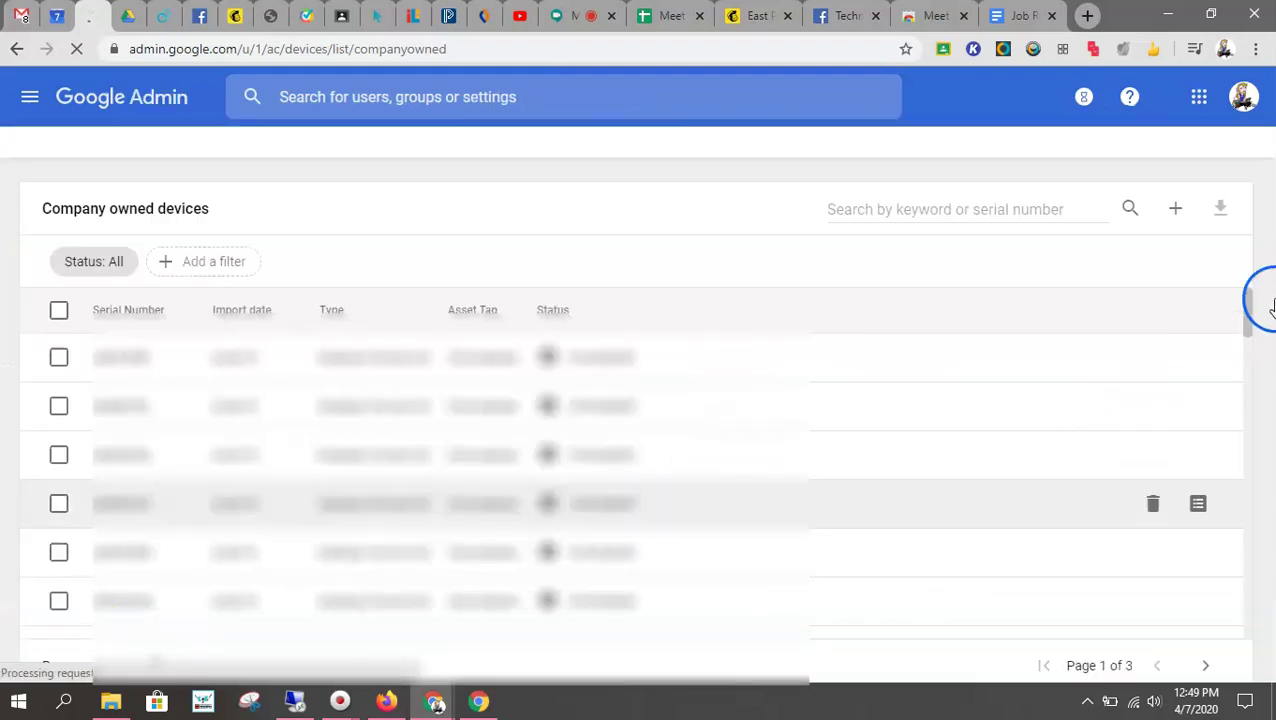
left_click(1178, 212)
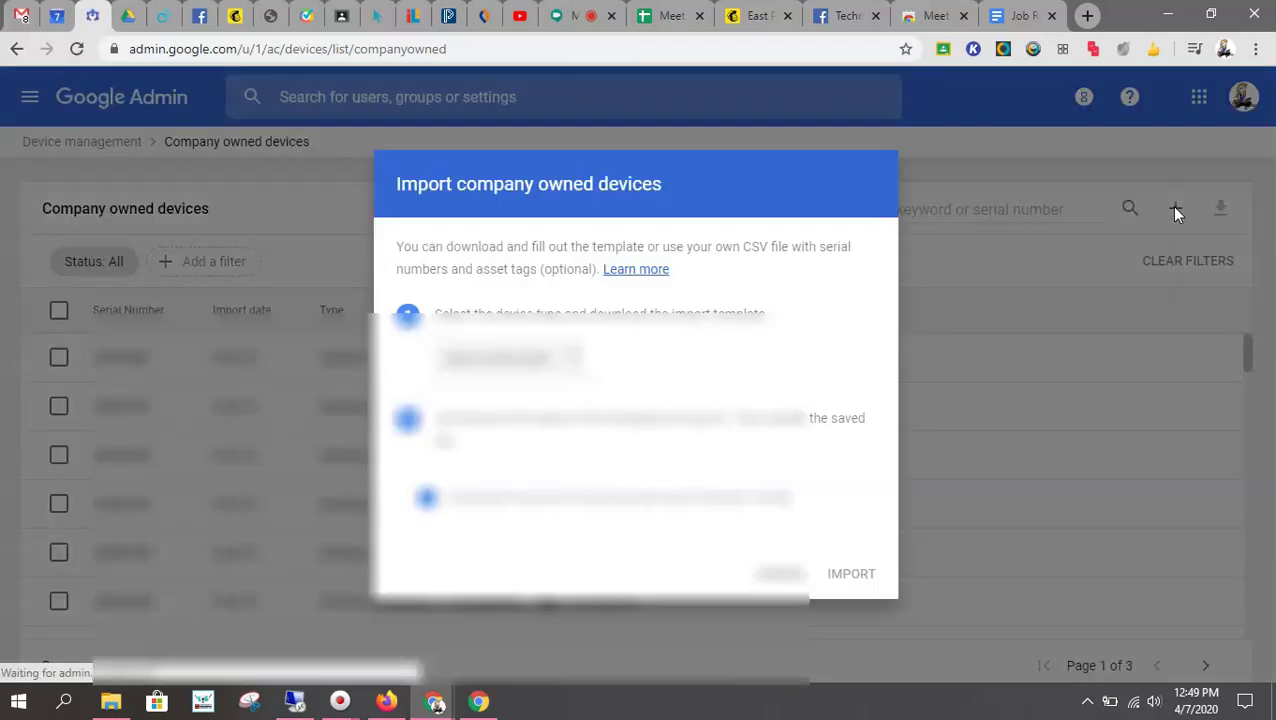
left_click(555, 364)
left_click(538, 493)
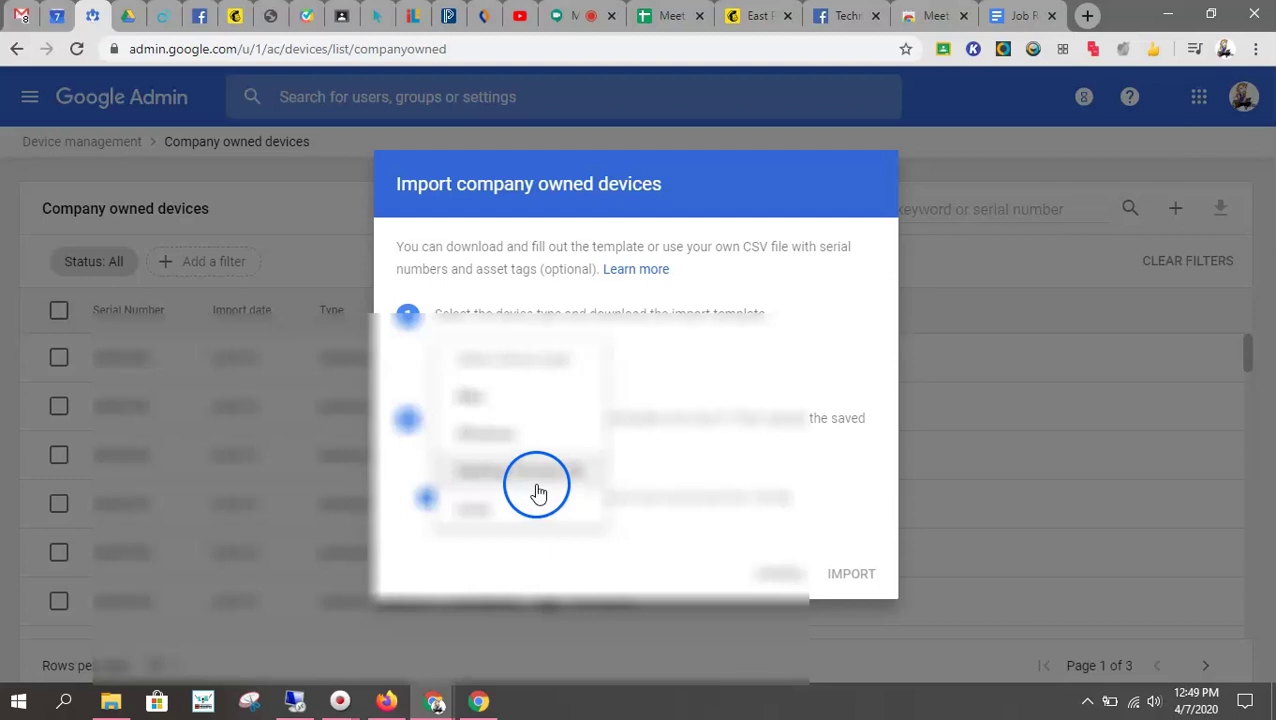
left_click(543, 378)
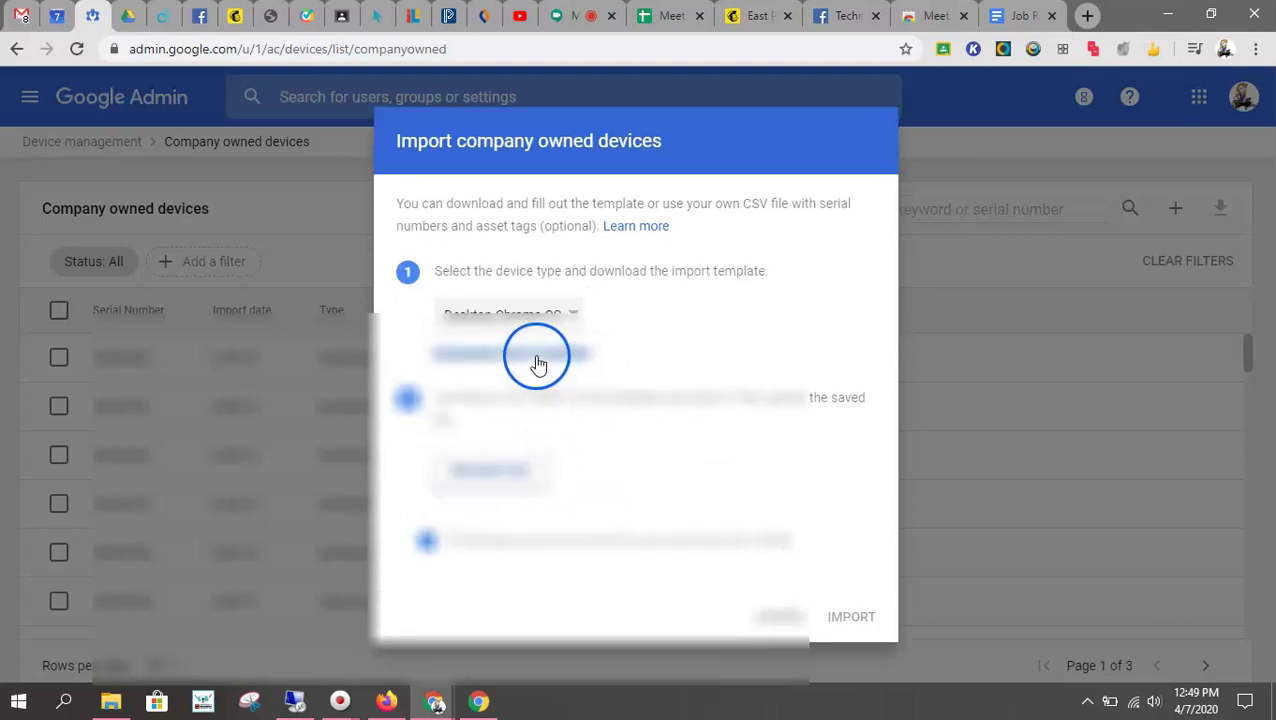
left_click(500, 482)
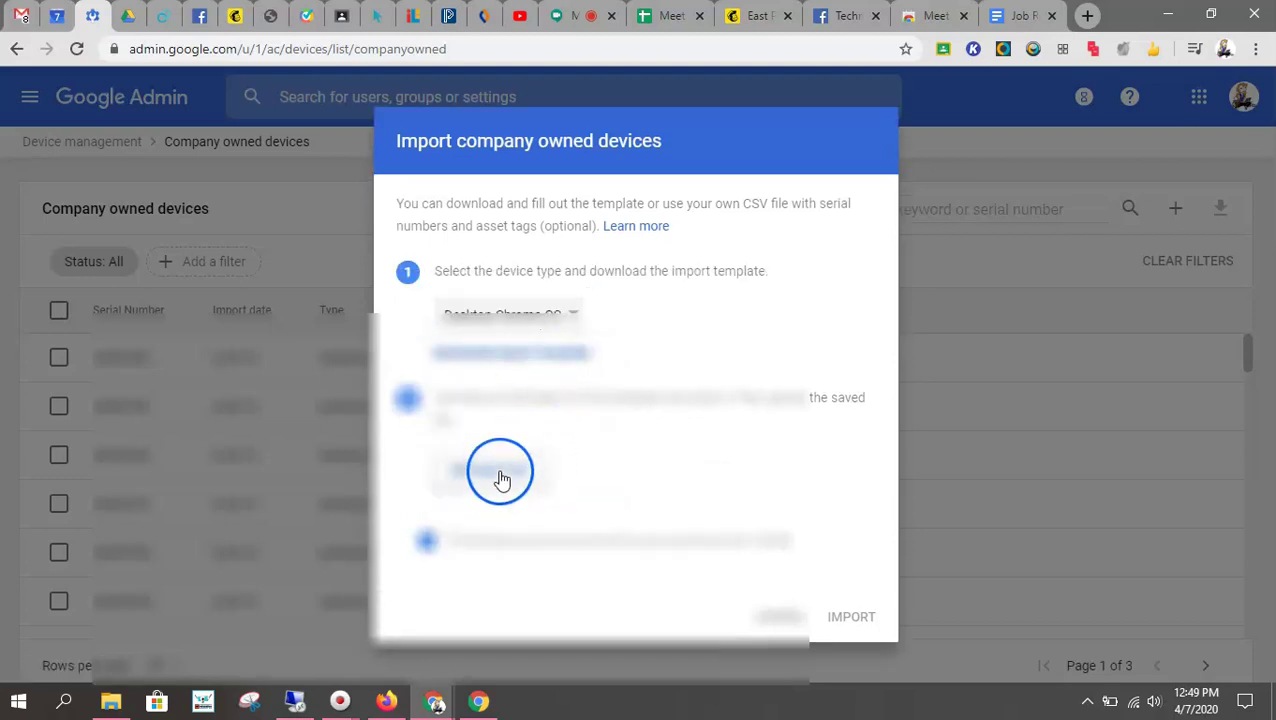
left_click(618, 502)
left_click(792, 617)
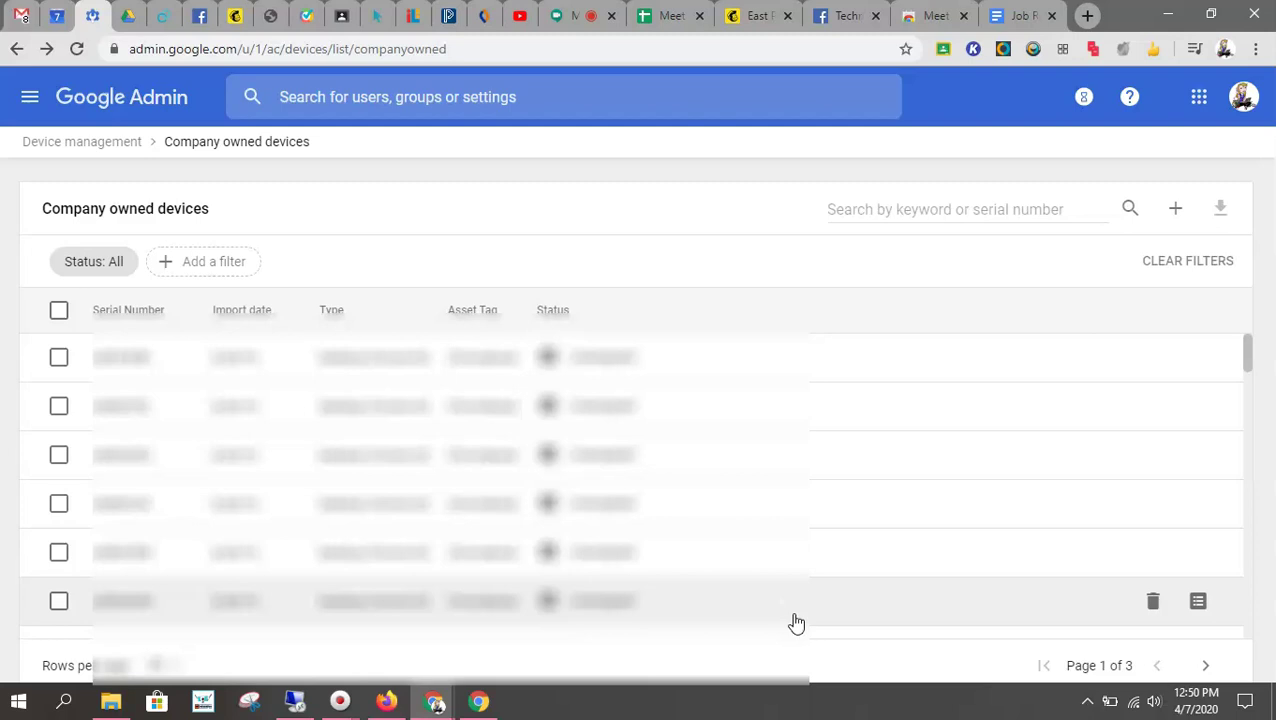
Go back to Device management and open the list of Chrome devices in Chrome management
left_click(102, 143)
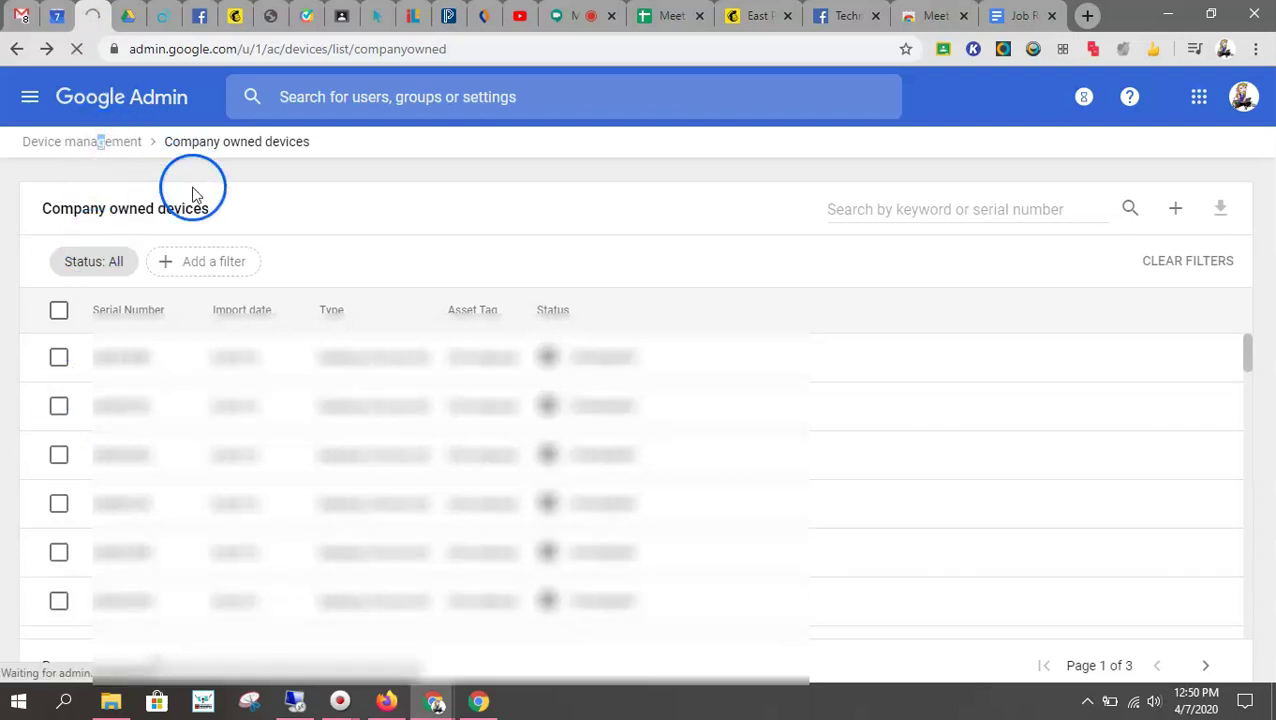
left_click(133, 146)
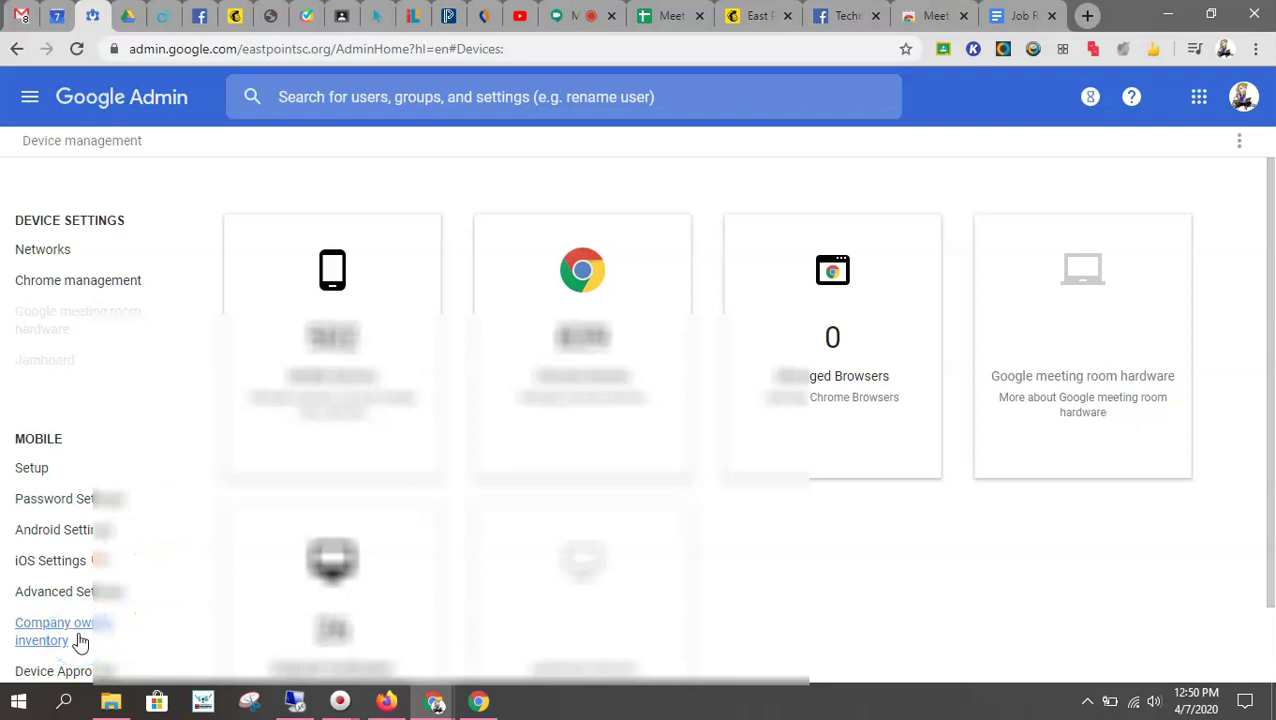
left_click(94, 285)
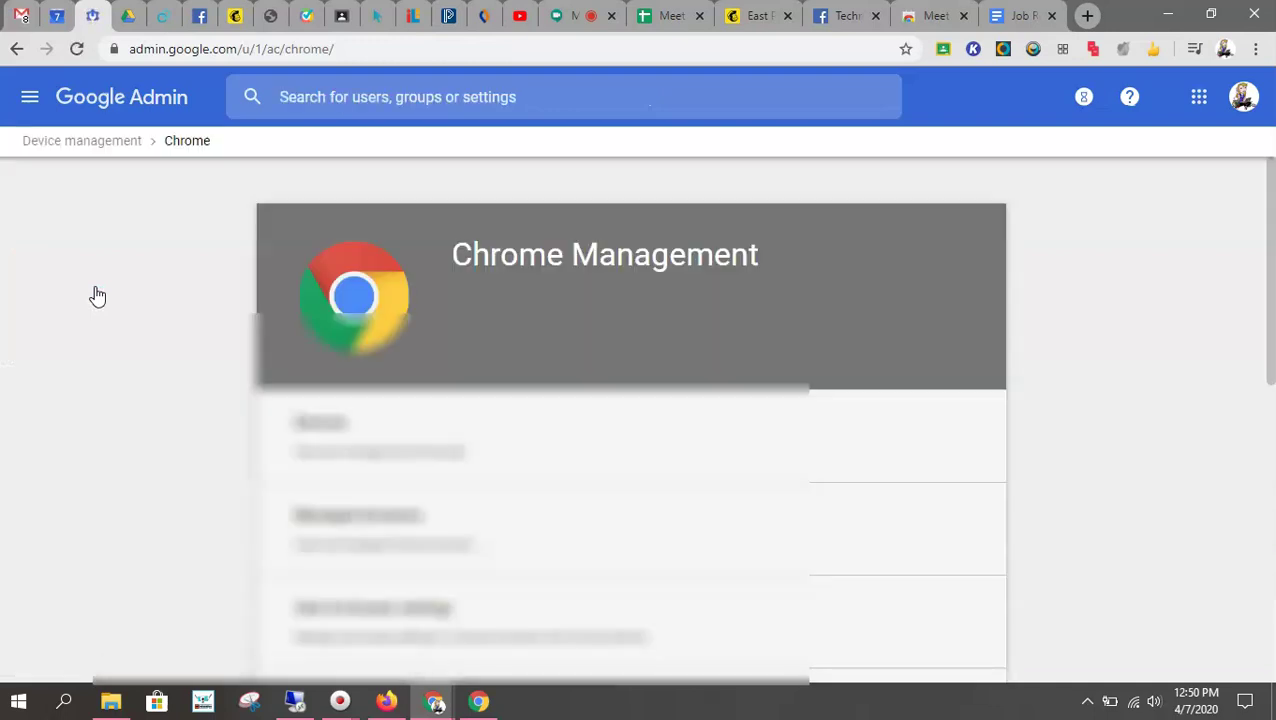
scroll(521, 419, "down", 2)
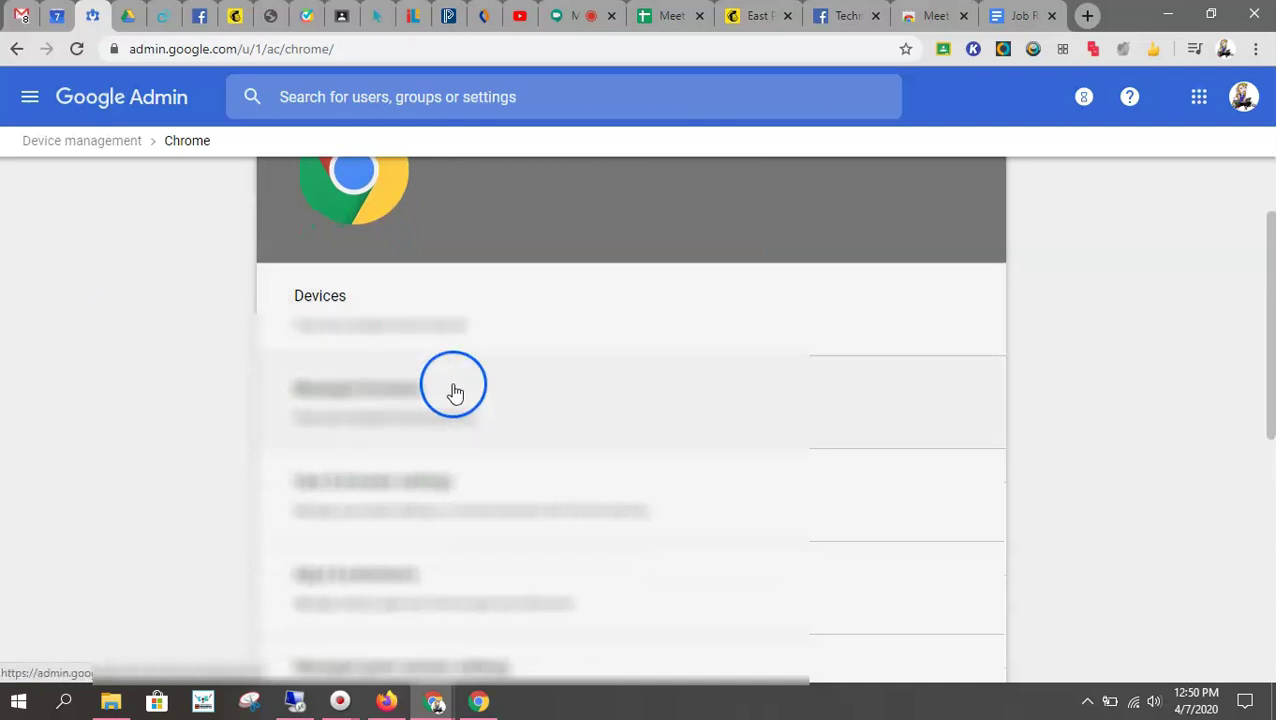
left_click(335, 303)
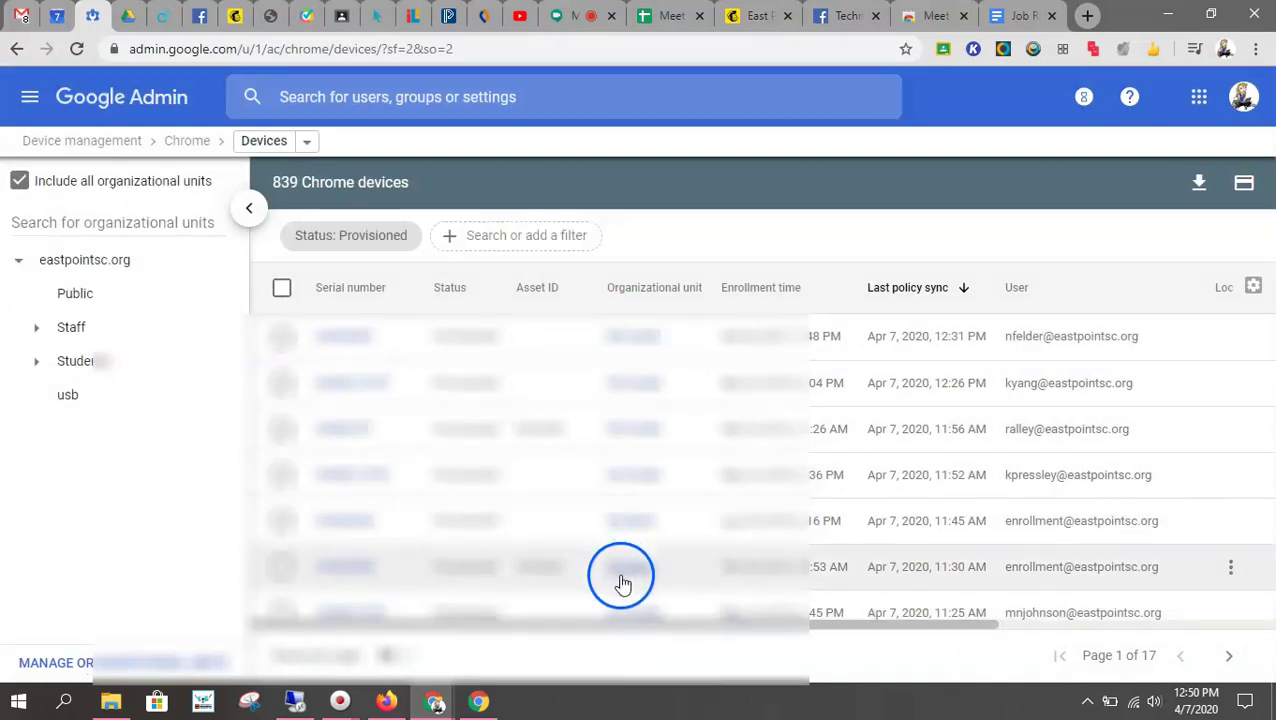
Return from the Chrome devices list to Chrome Management and open the managed browsers list
left_click(16, 49)
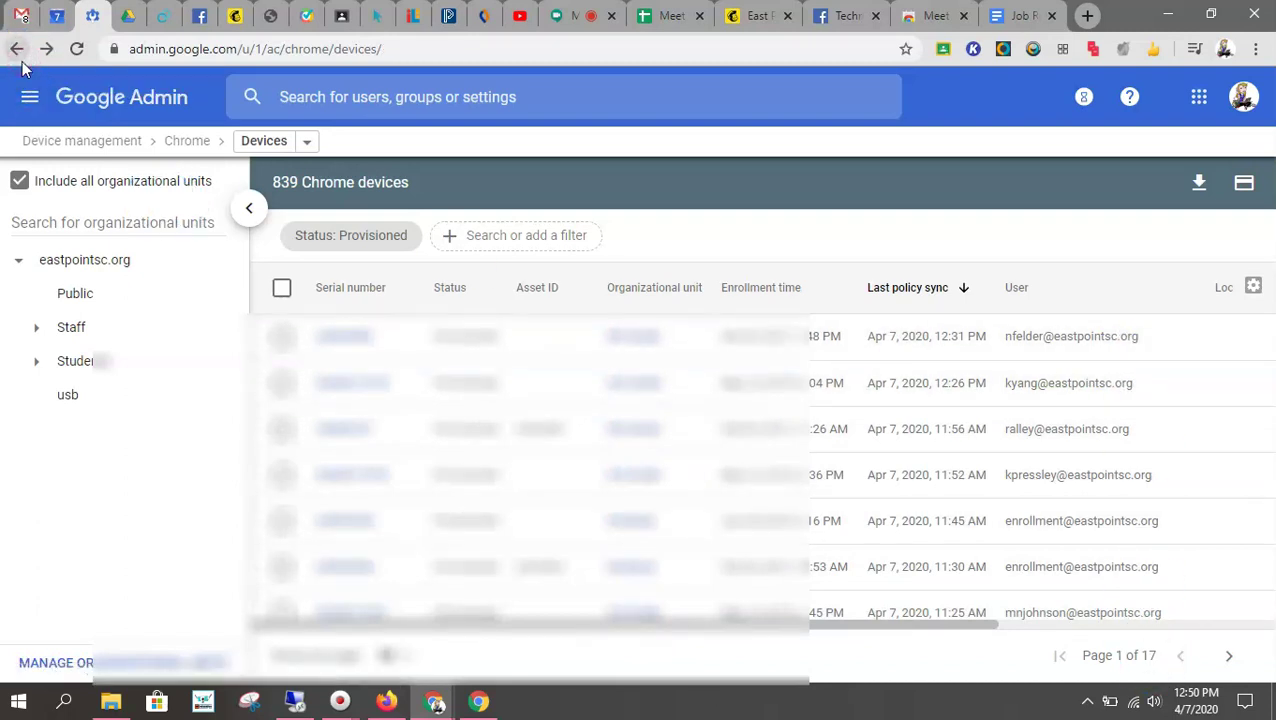
left_click(184, 142)
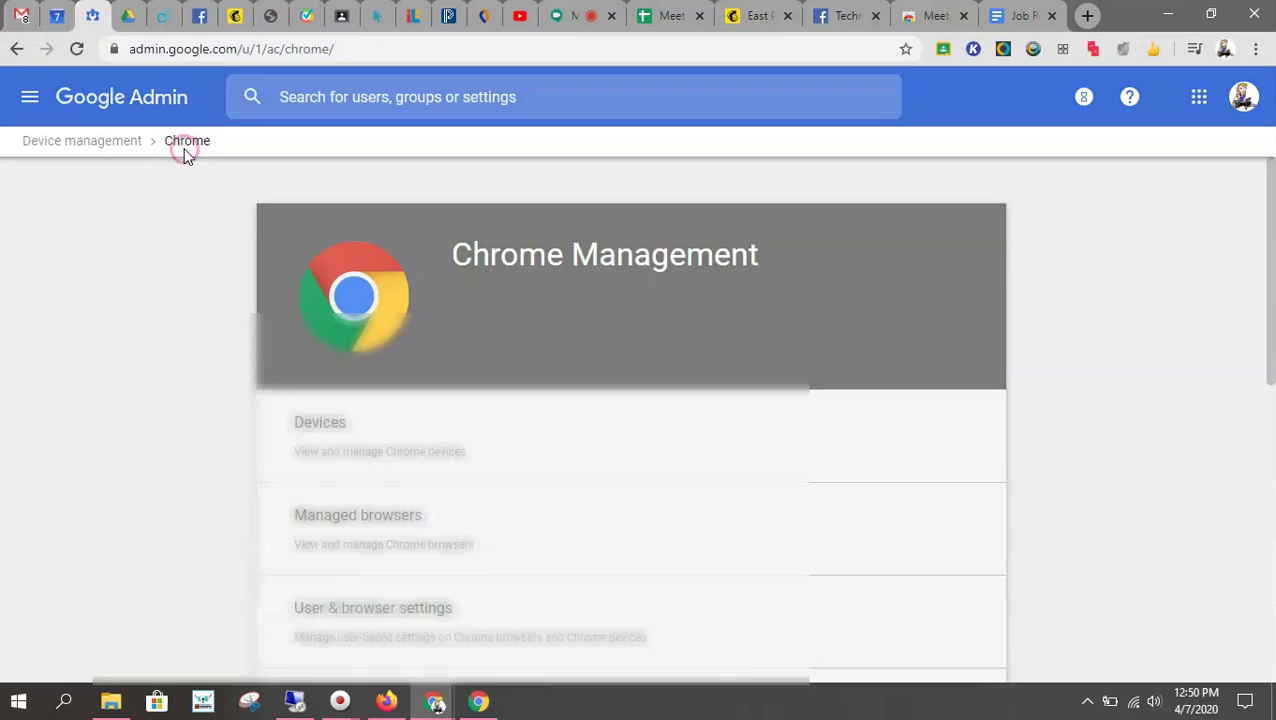
scroll(514, 493, "down", 2)
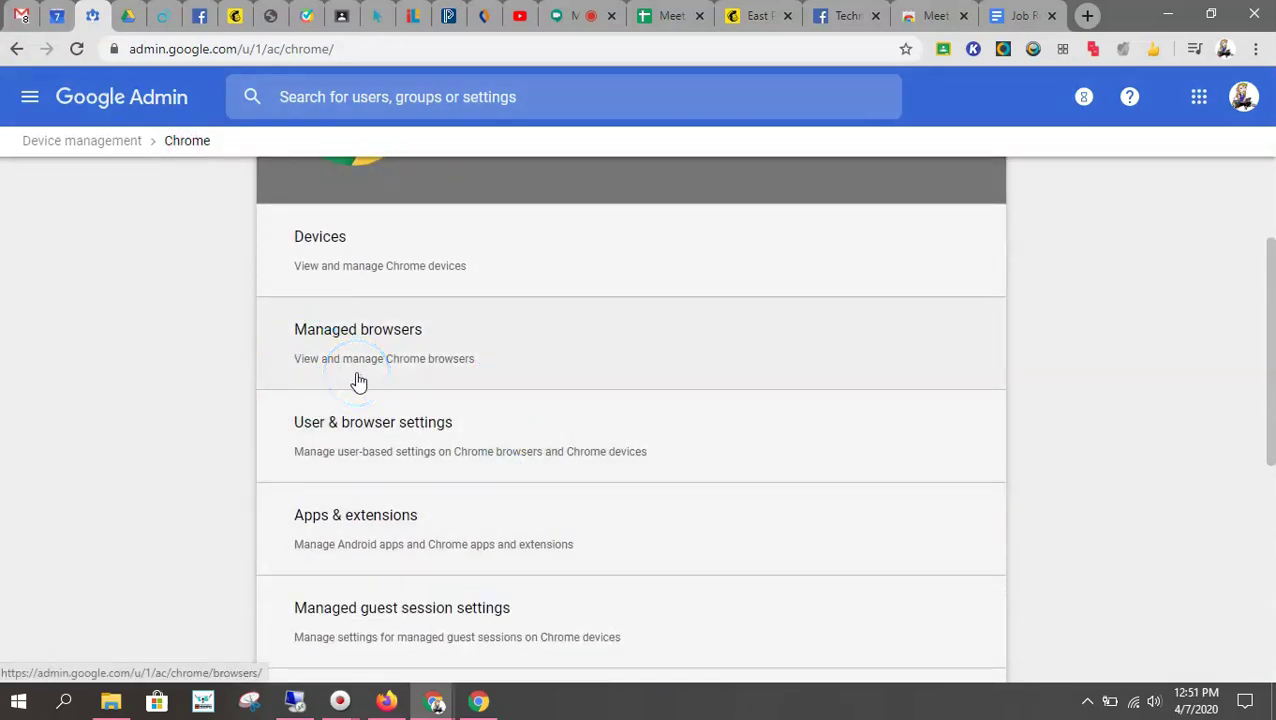
left_click(356, 371)
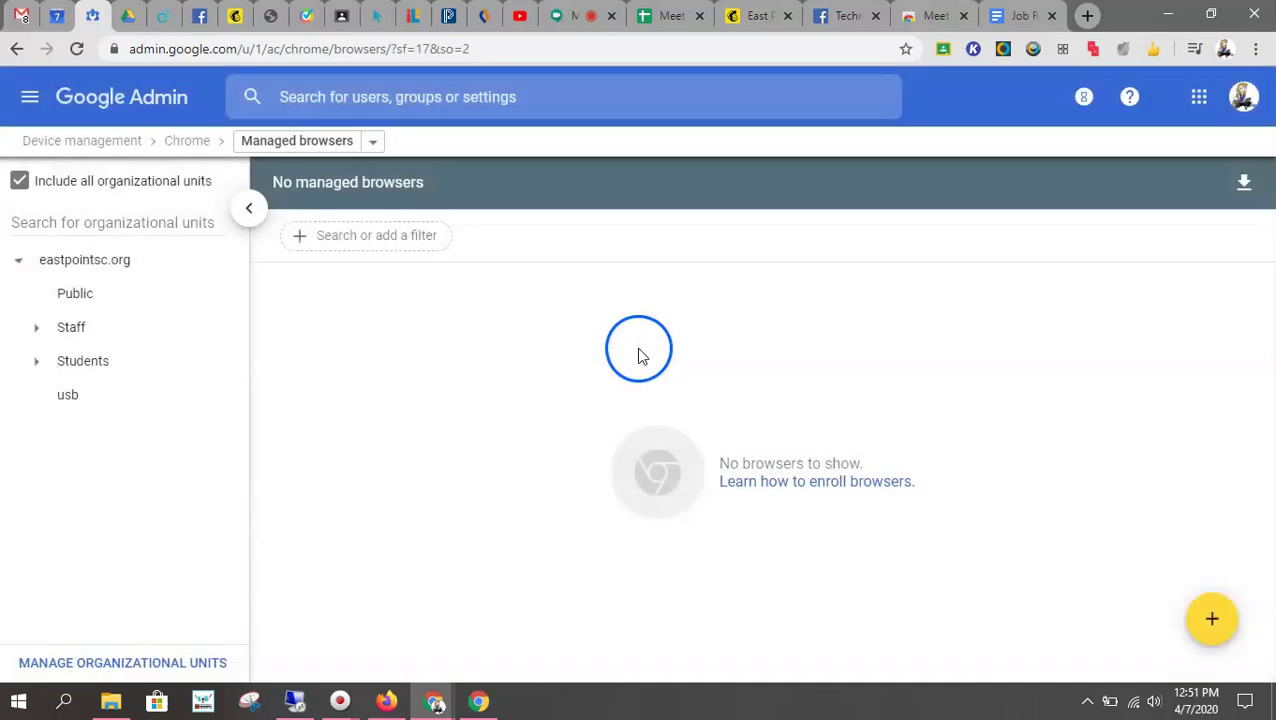
Go back to Chrome Management and open the User & browser settings
left_click(196, 140)
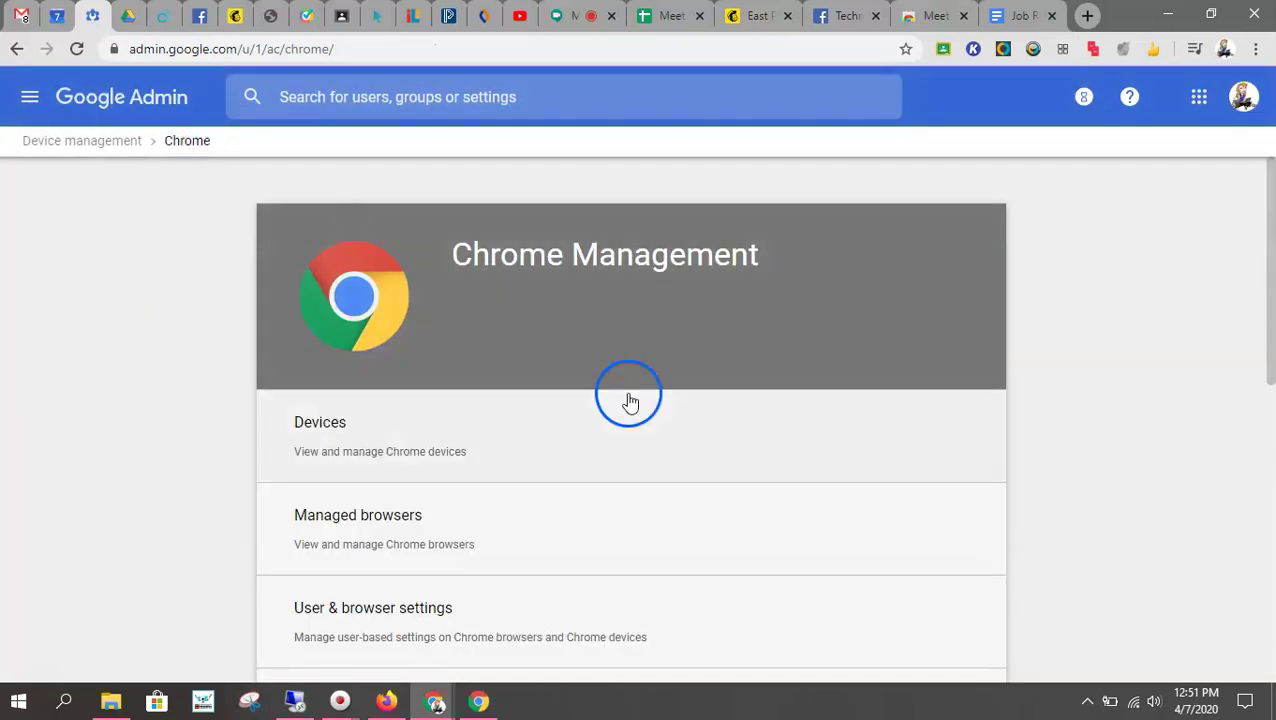
scroll(590, 501, "down", 3)
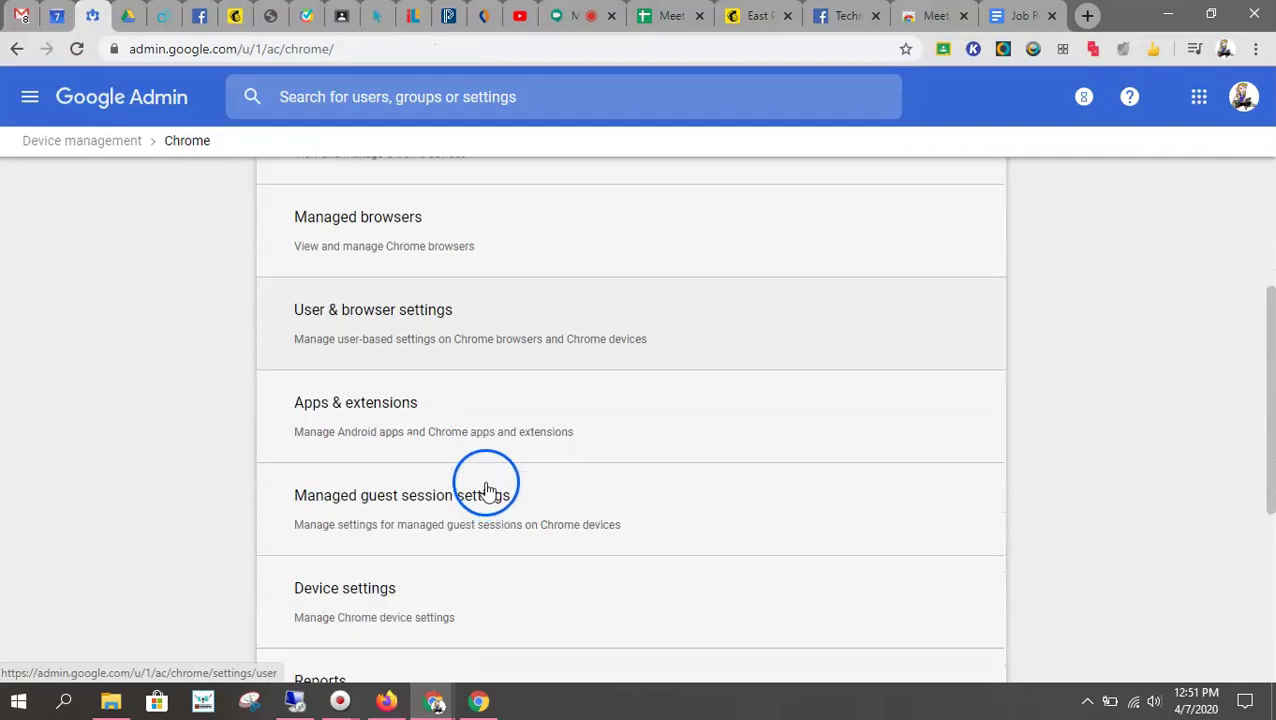
left_click(413, 333)
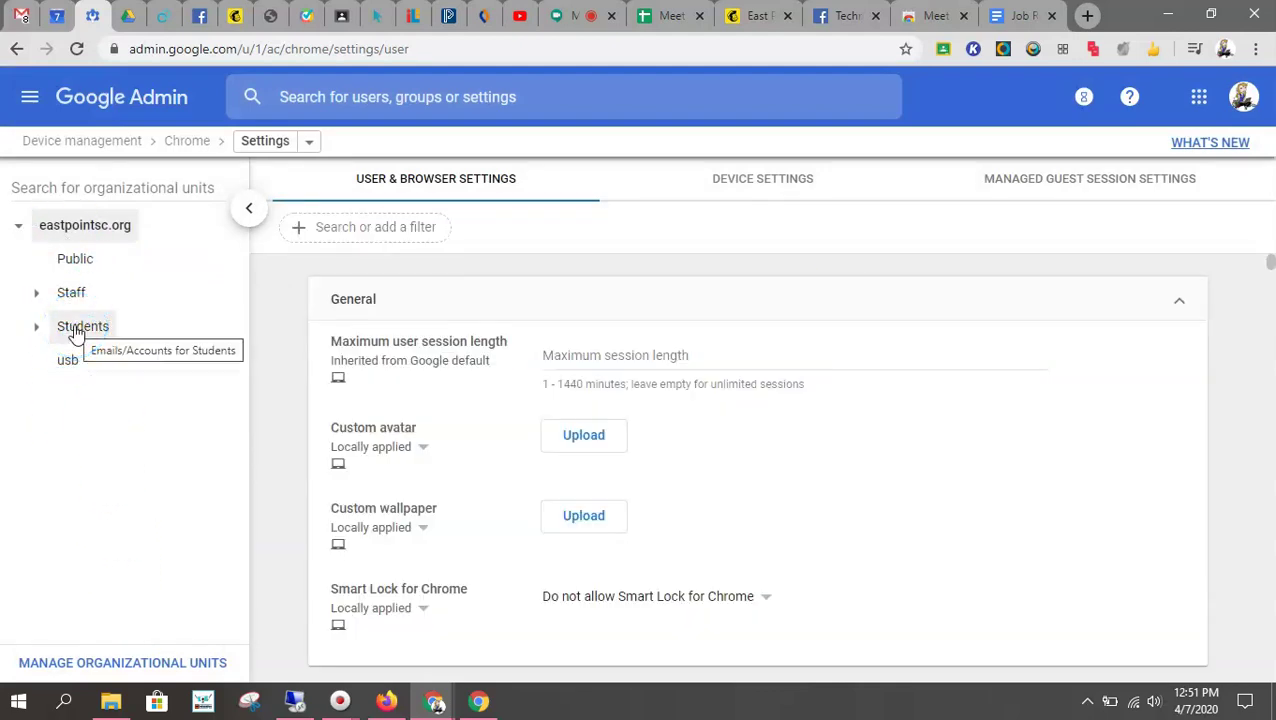
Examine the top-level user and browser settings, from General and sign-in through enrollment controls, site isolation, idle settings and single sign-on
left_click_drag(75, 333, 770, 490)
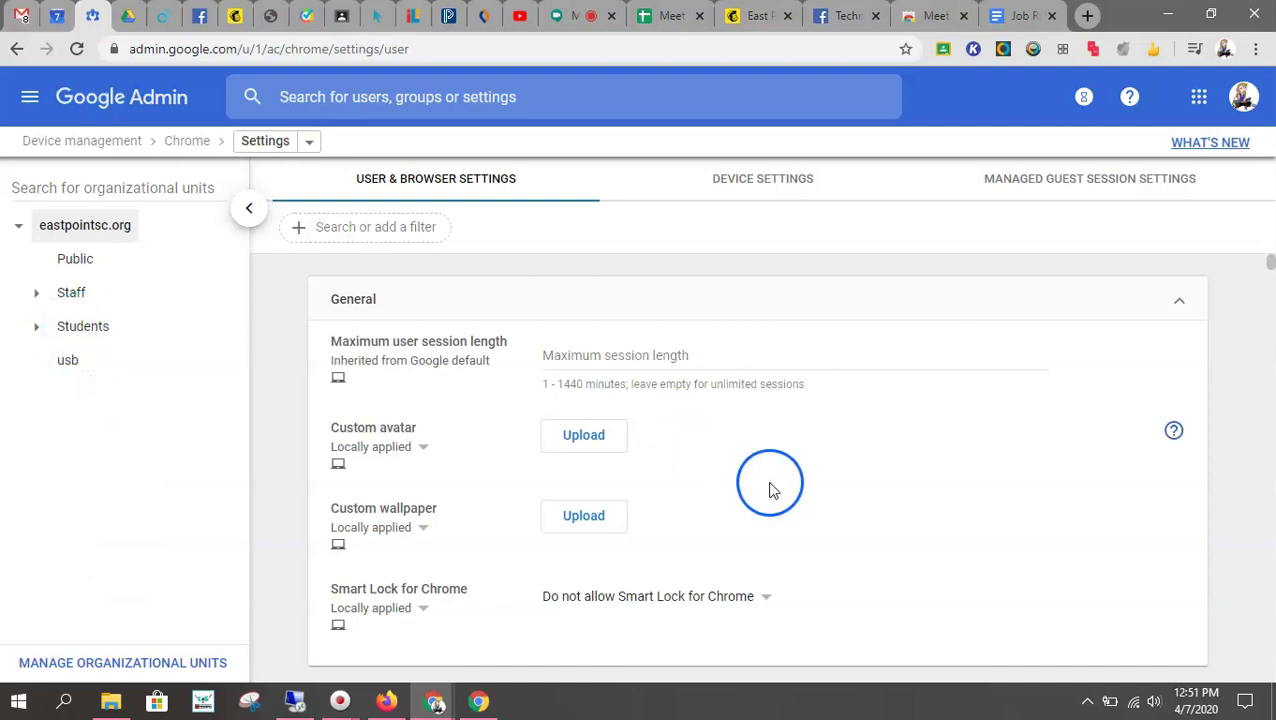
scroll(770, 490, "down", 1)
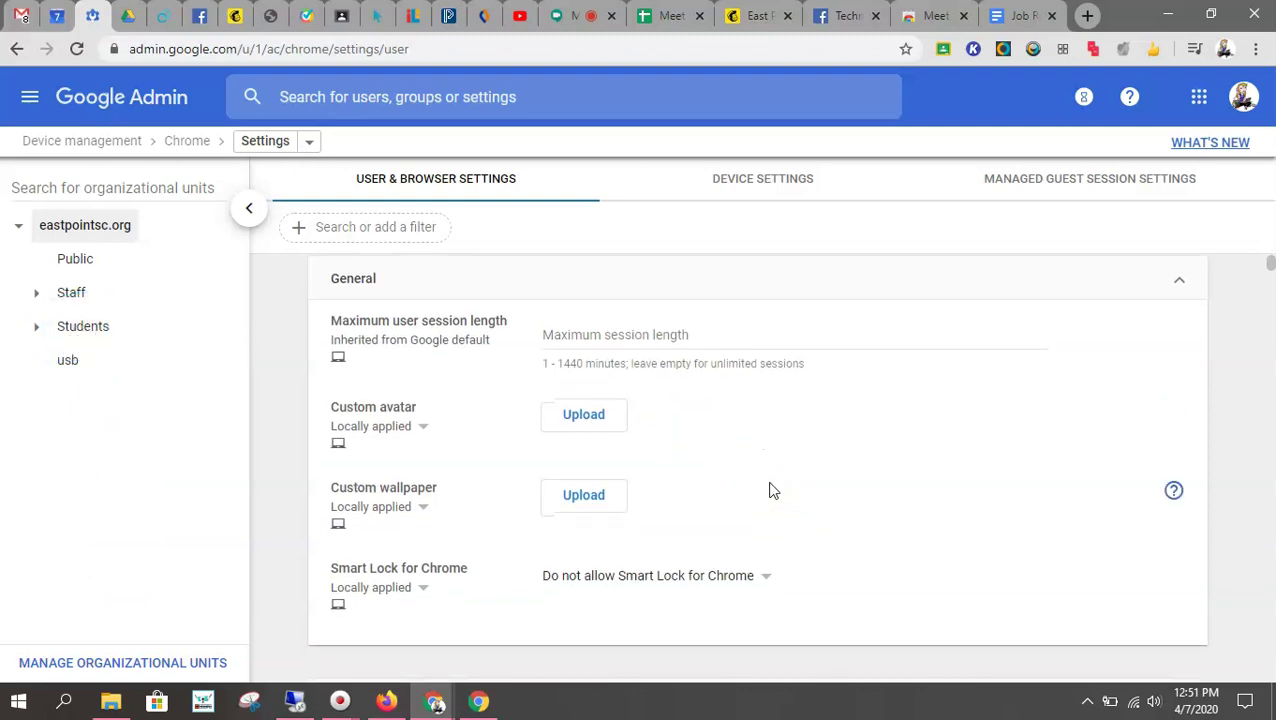
scroll(770, 490, "down", 3)
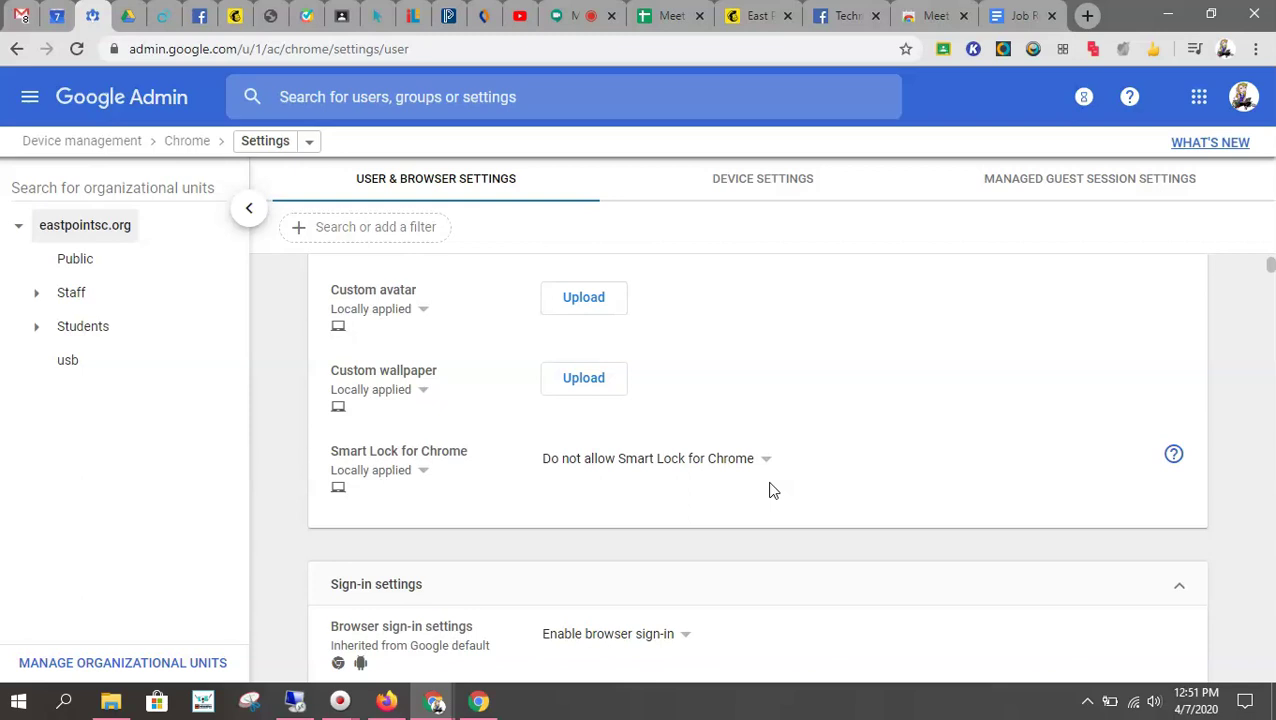
scroll(770, 490, "down", 1)
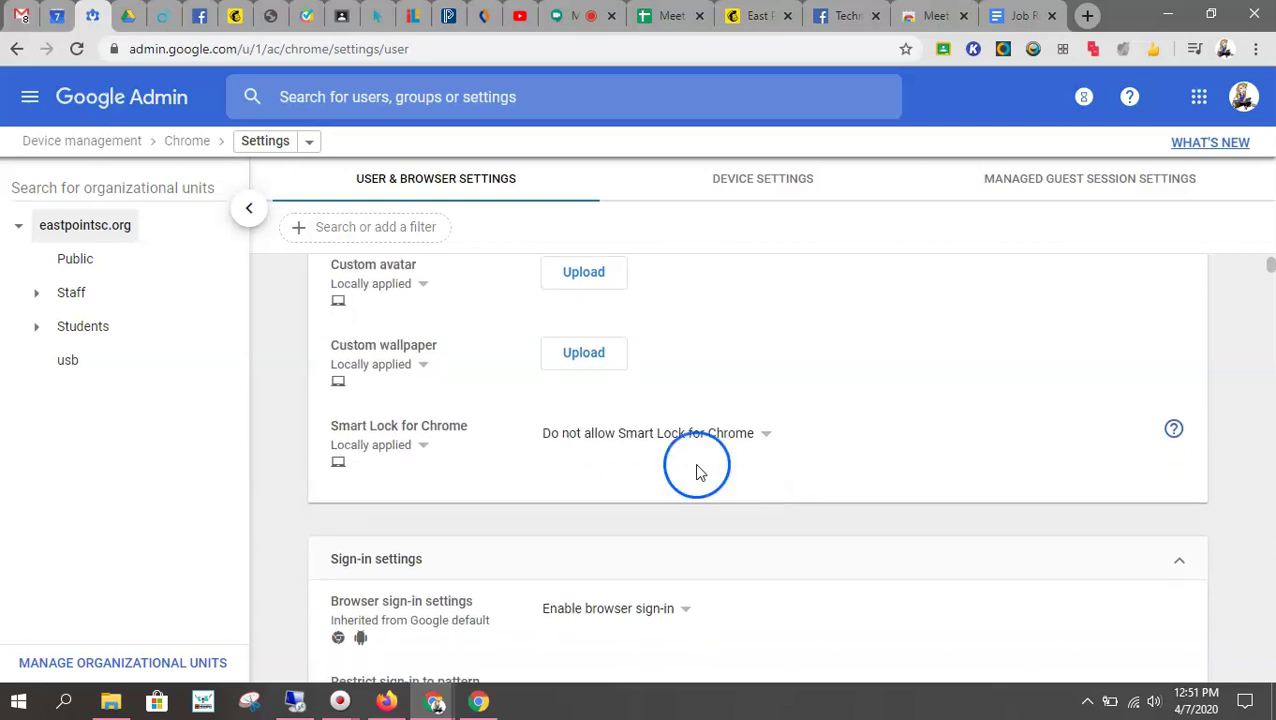
scroll(755, 532, "down", 2)
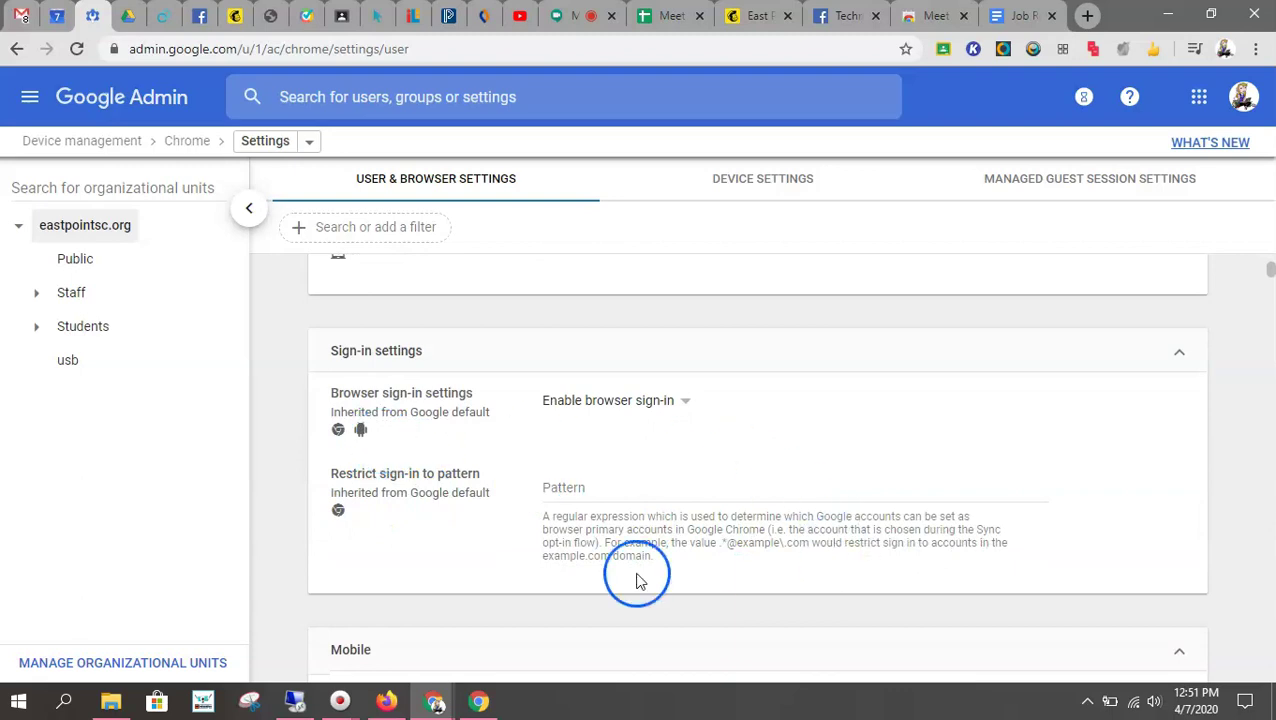
scroll(672, 573, "down", 3)
scroll(672, 573, "down", 1)
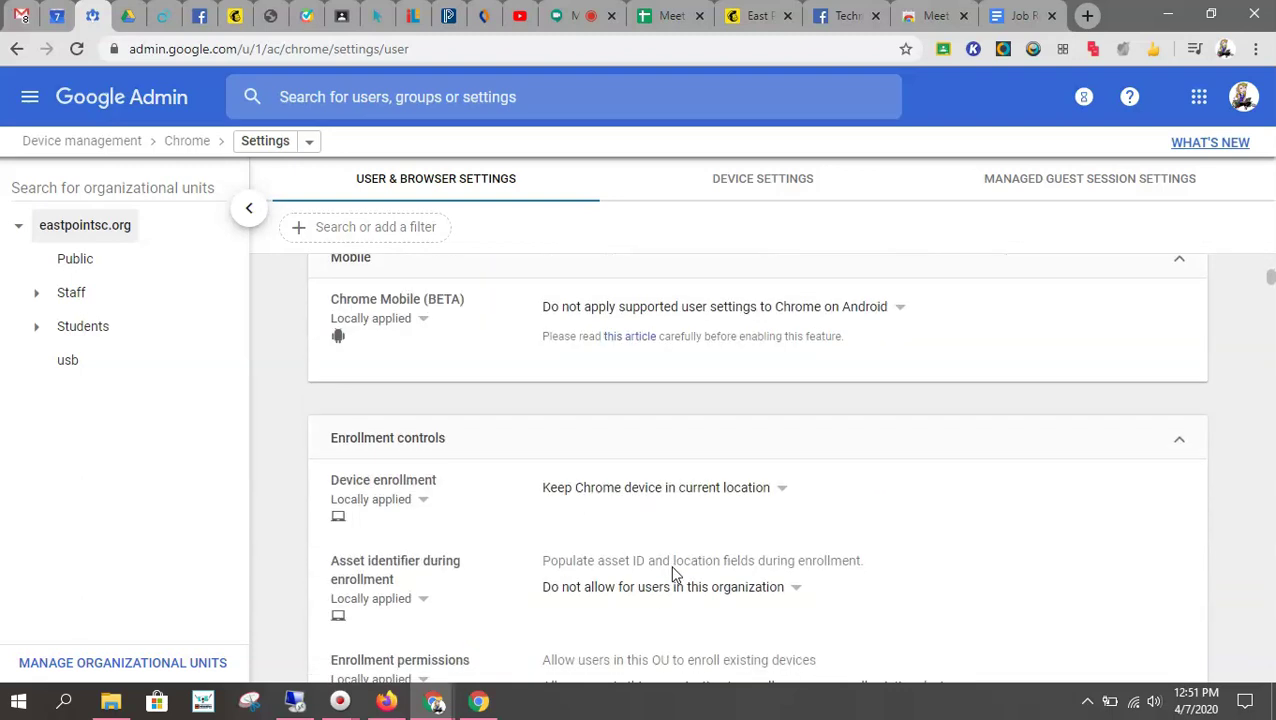
scroll(672, 573, "down", 6)
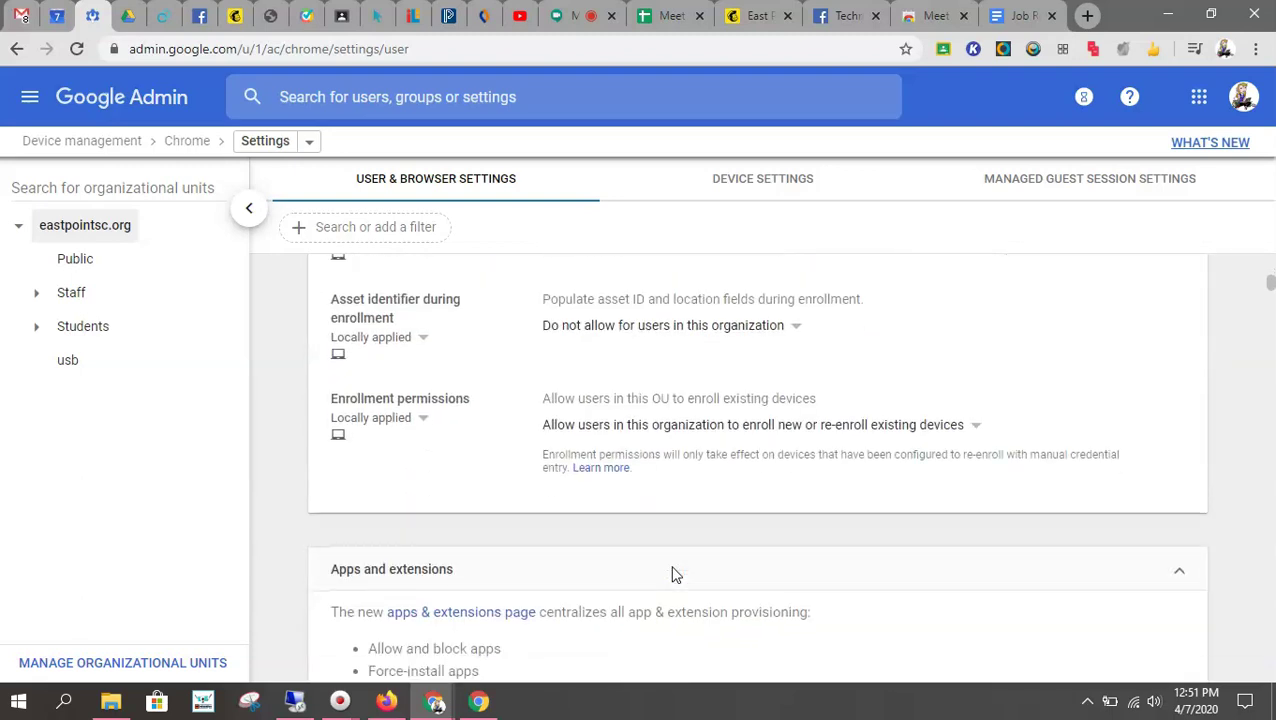
scroll(672, 573, "down", 7)
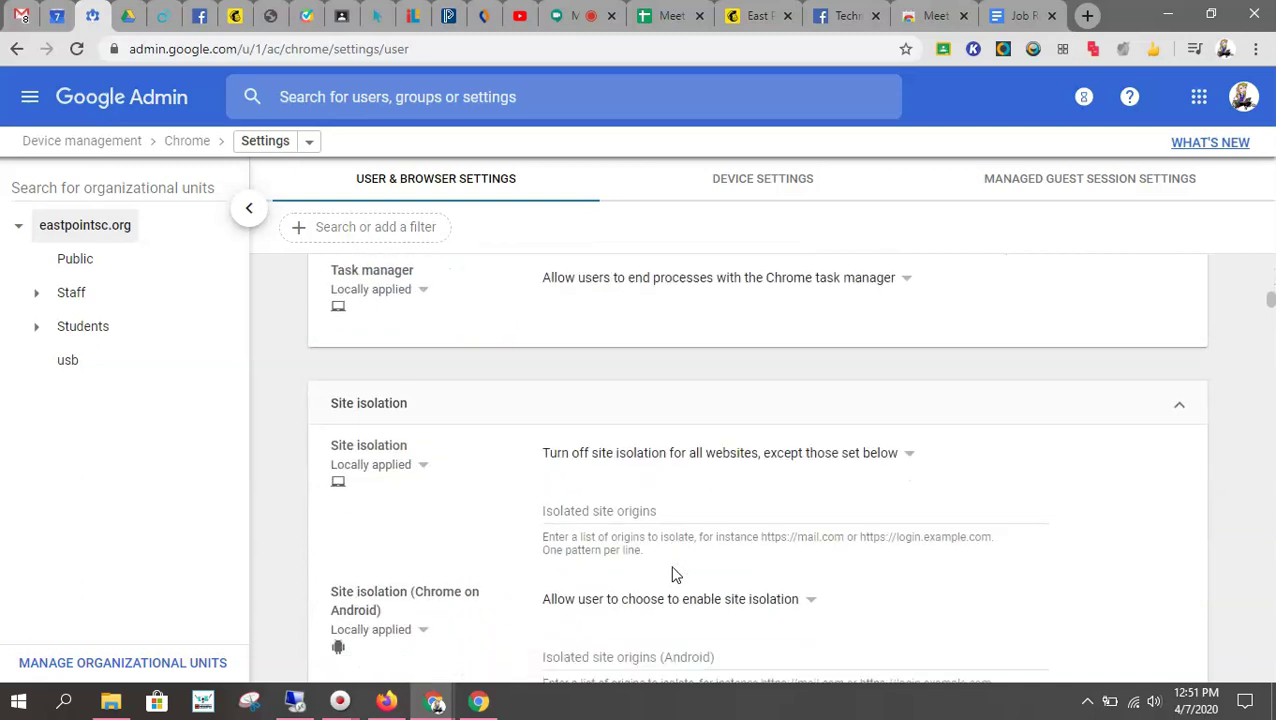
scroll(672, 573, "down", 5)
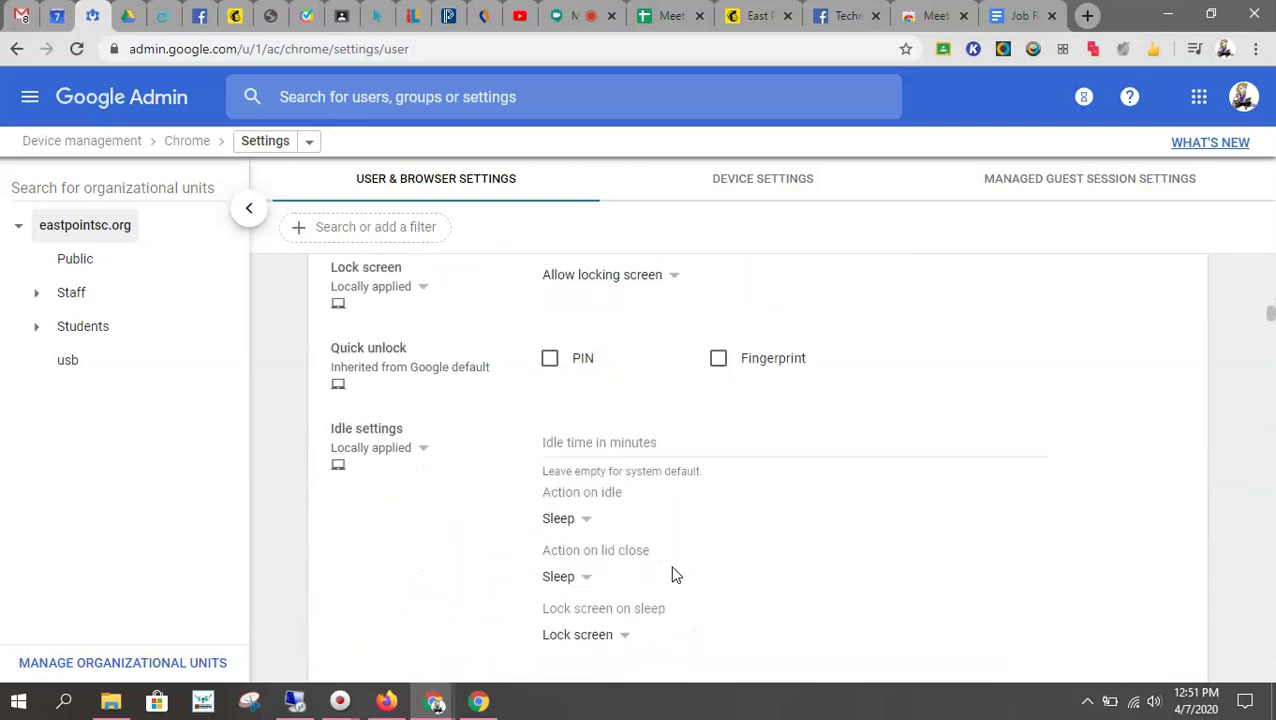
scroll(672, 573, "down", 6)
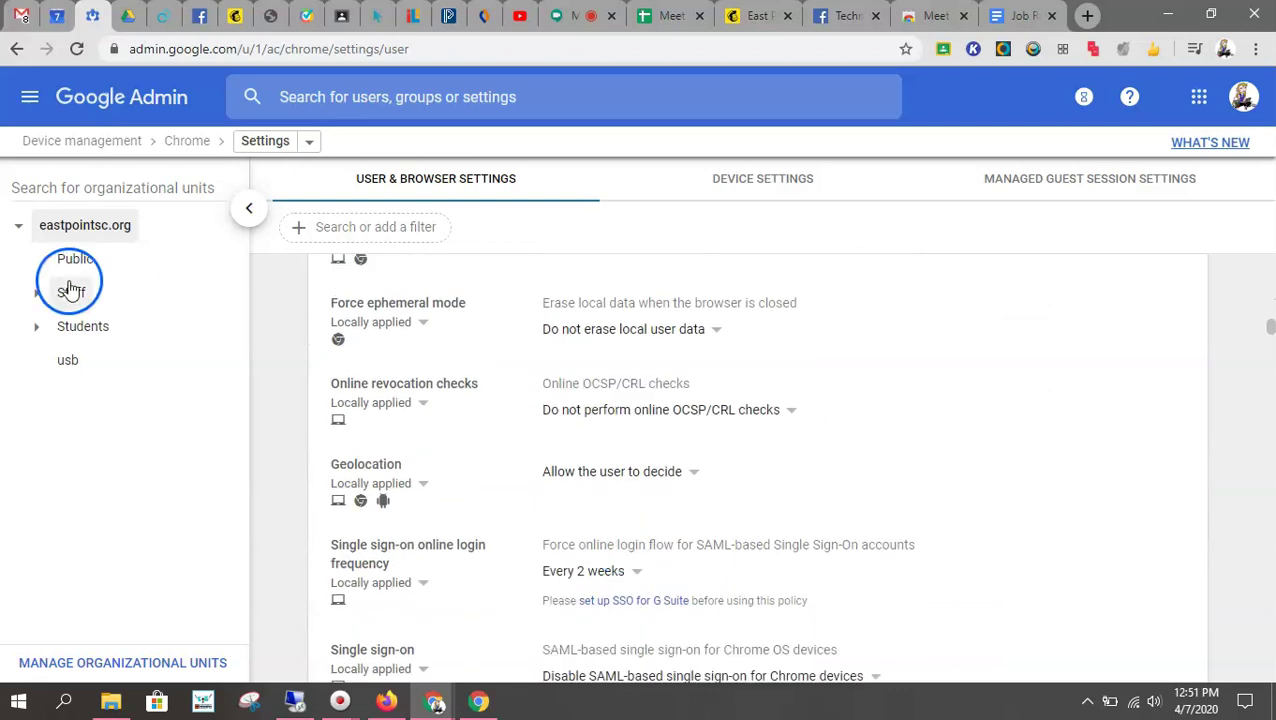
Select the Students organizational unit and examine its user and browser settings down to the homepage URL in the Startup section
left_click(83, 326)
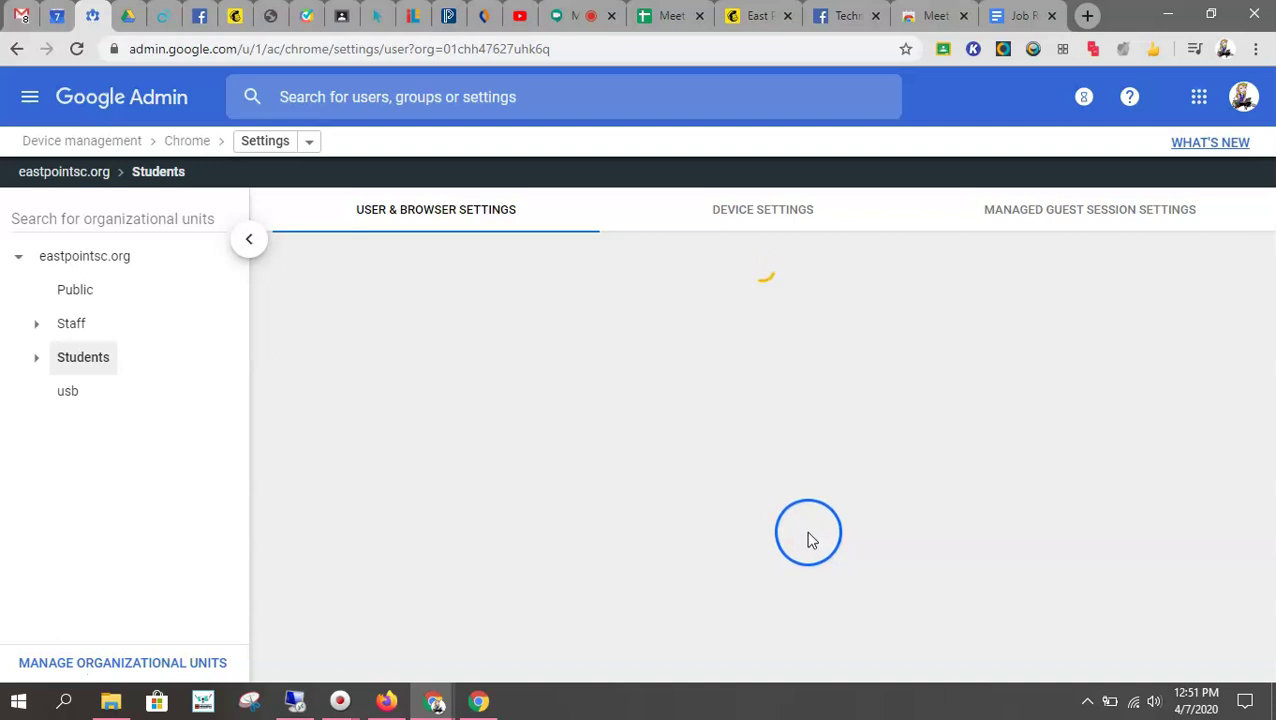
scroll(811, 540, "down", 10)
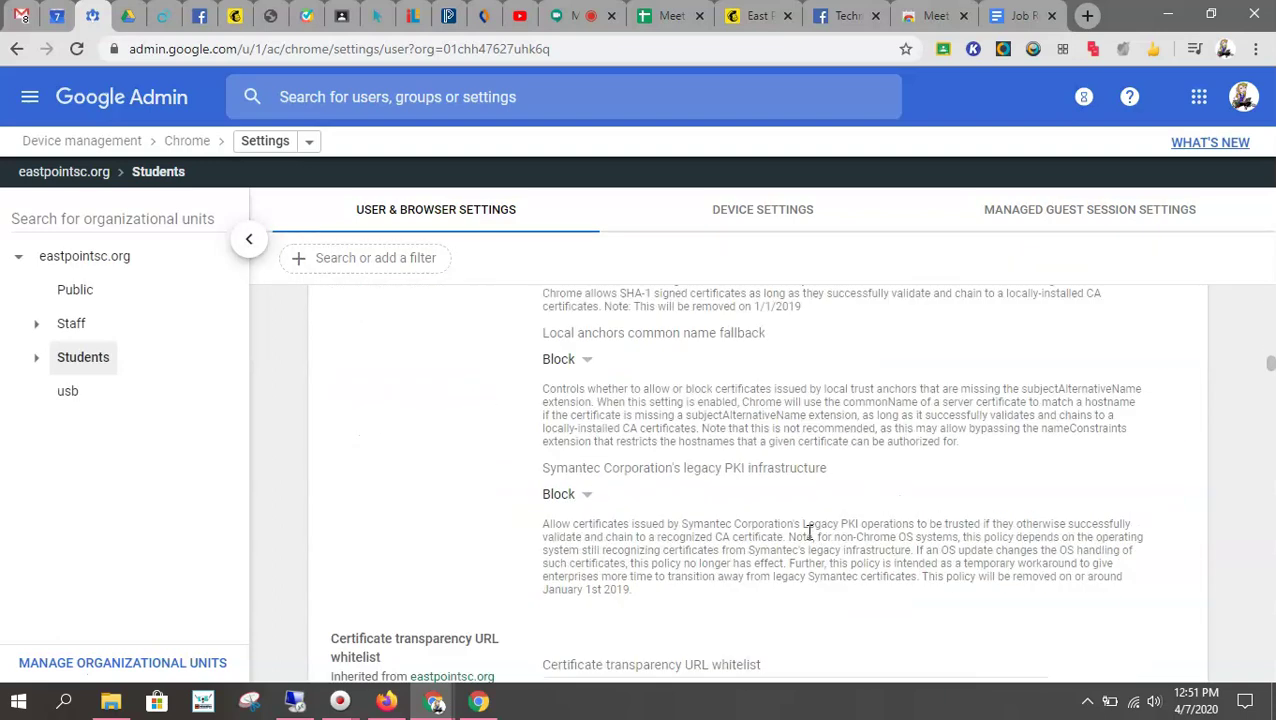
scroll(811, 540, "down", 10)
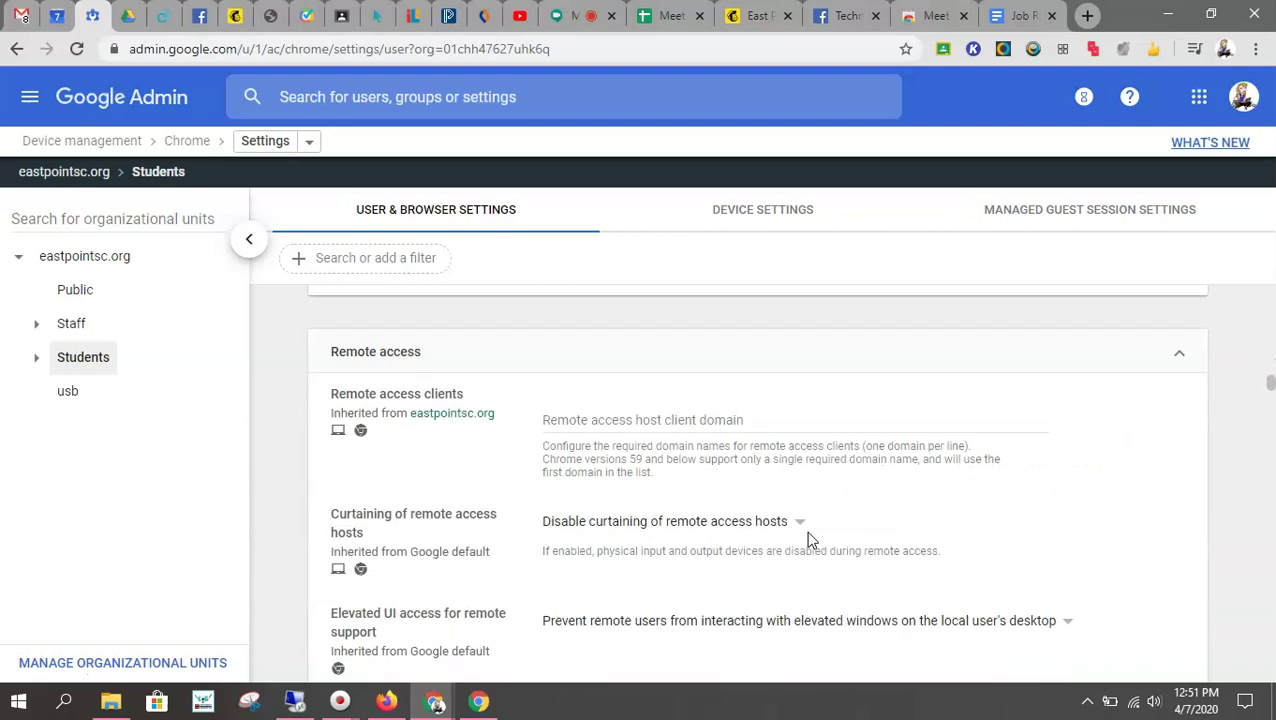
scroll(811, 540, "down", 5)
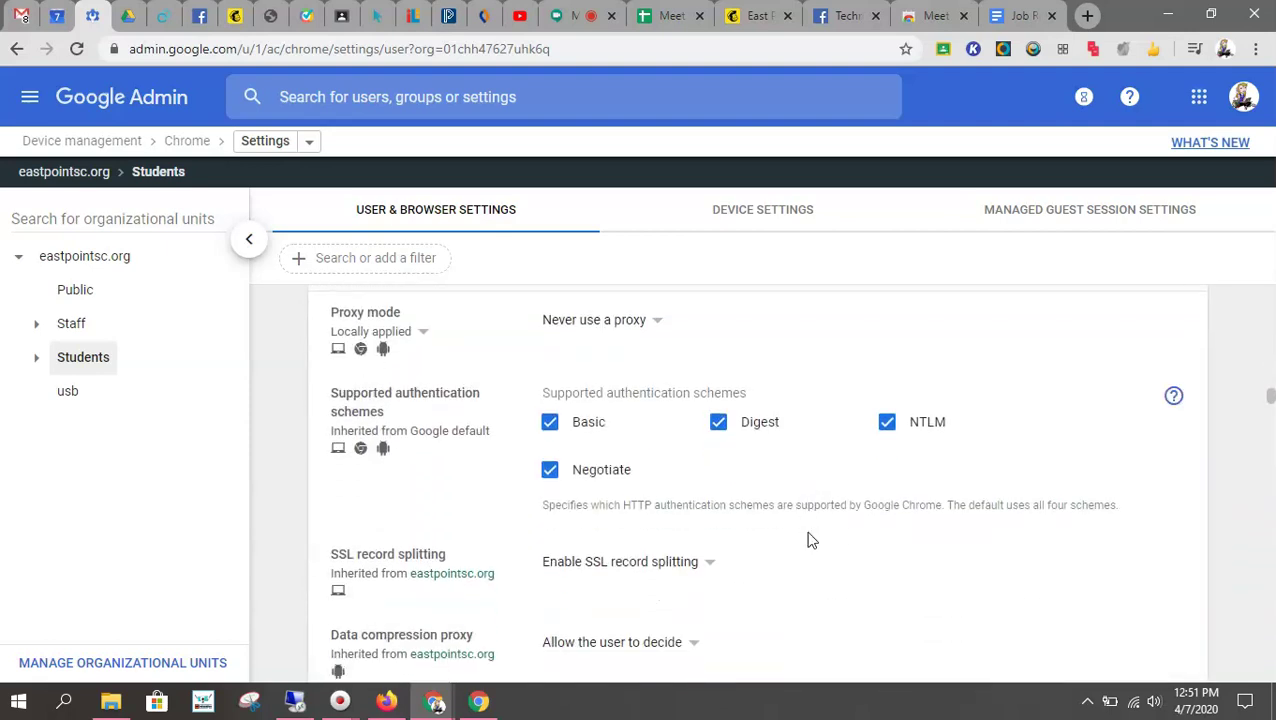
scroll(811, 540, "down", 5)
scroll(811, 540, "down", 10)
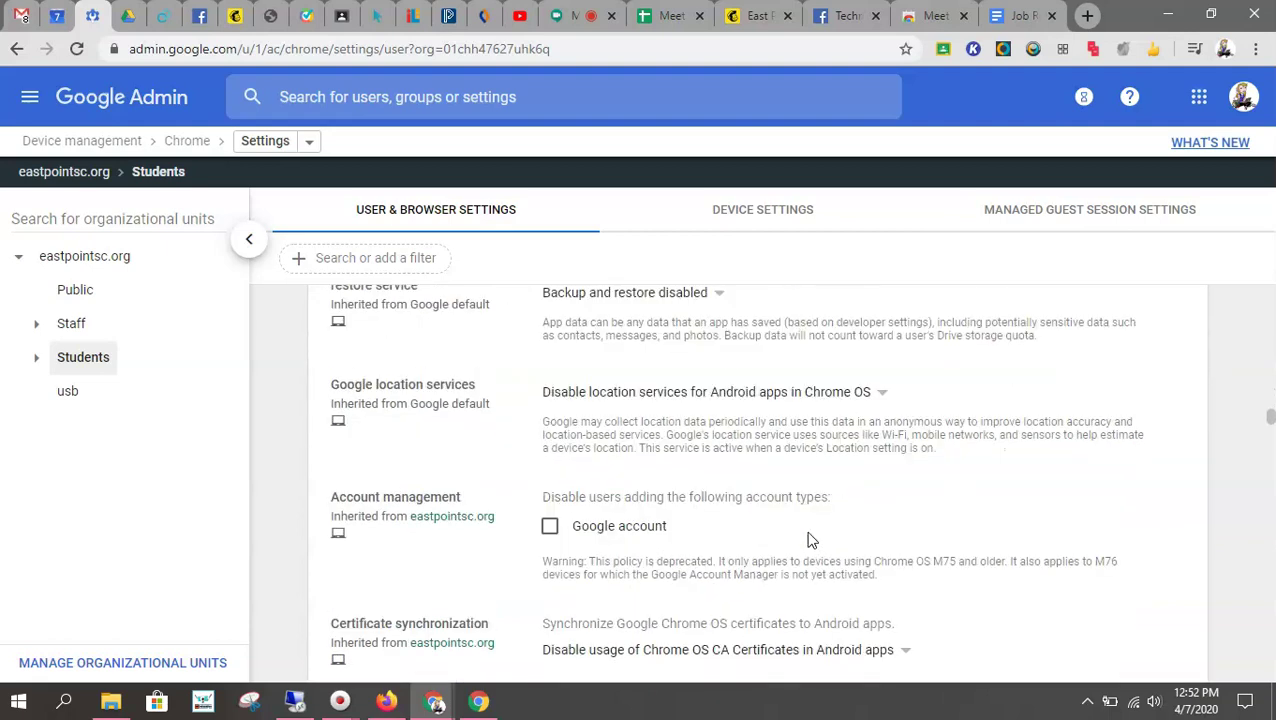
scroll(811, 540, "down", 3)
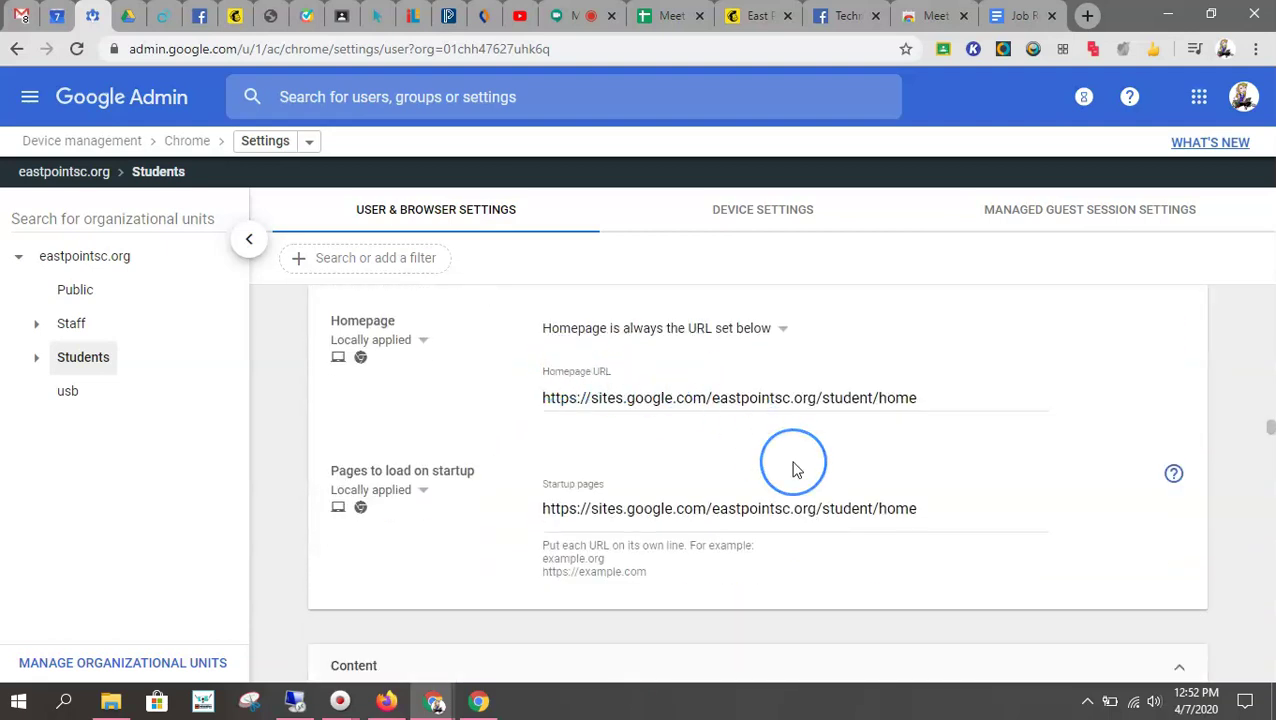
scroll(795, 470, "up", 1)
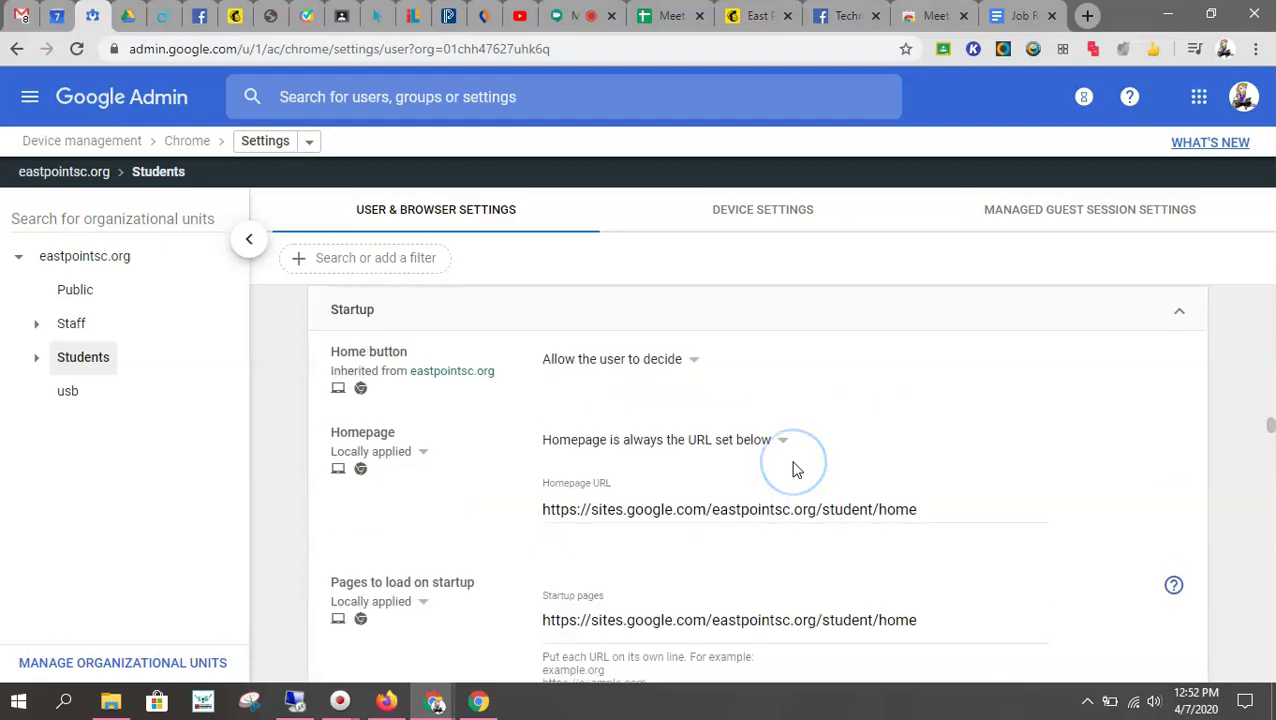
left_click(940, 518)
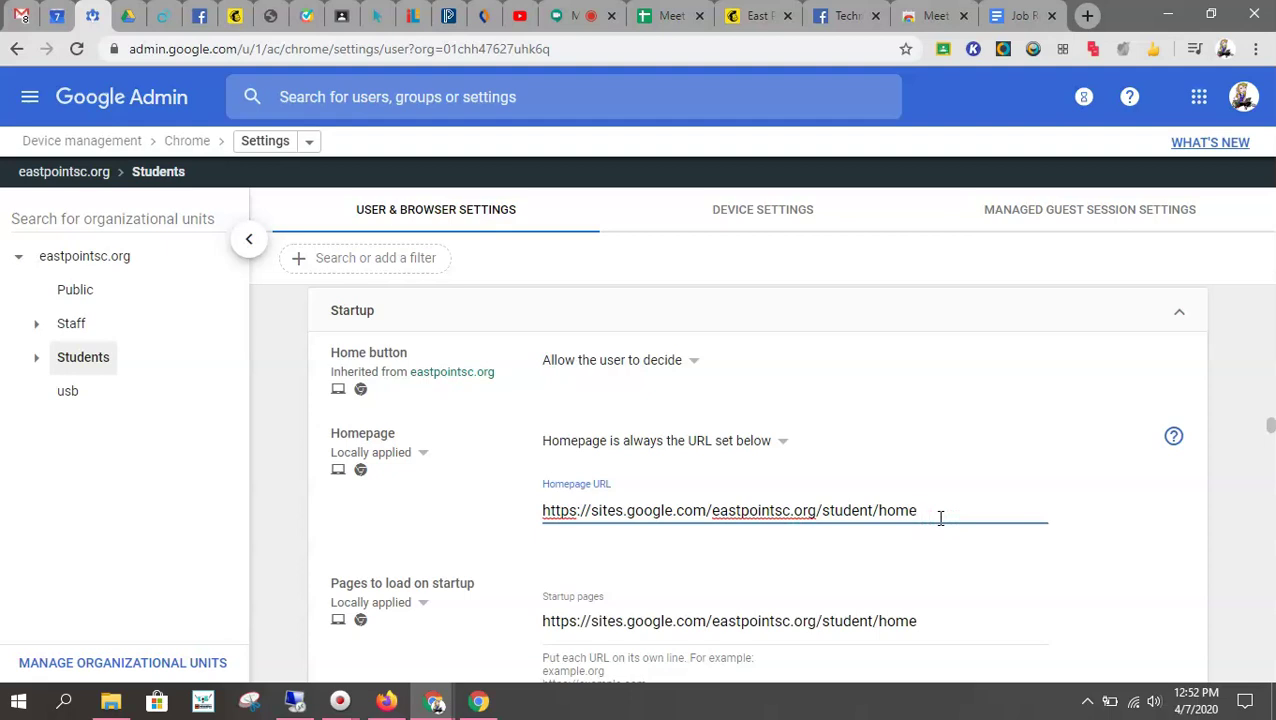
Clear the pages to load on startup for the Staff organizational unit, including the leftover blank line, and save the setting
left_click(88, 326)
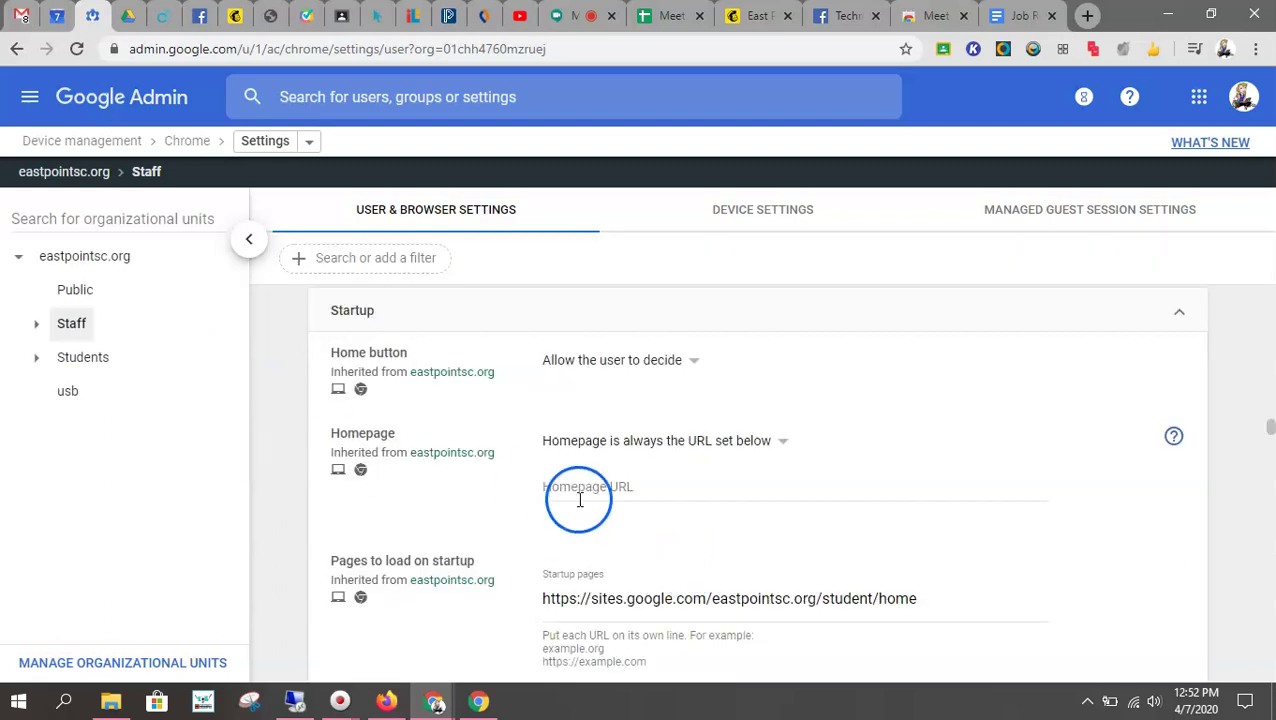
scroll(570, 489, "down", 1)
left_click_drag(948, 506, 545, 510)
key("BackSpace")
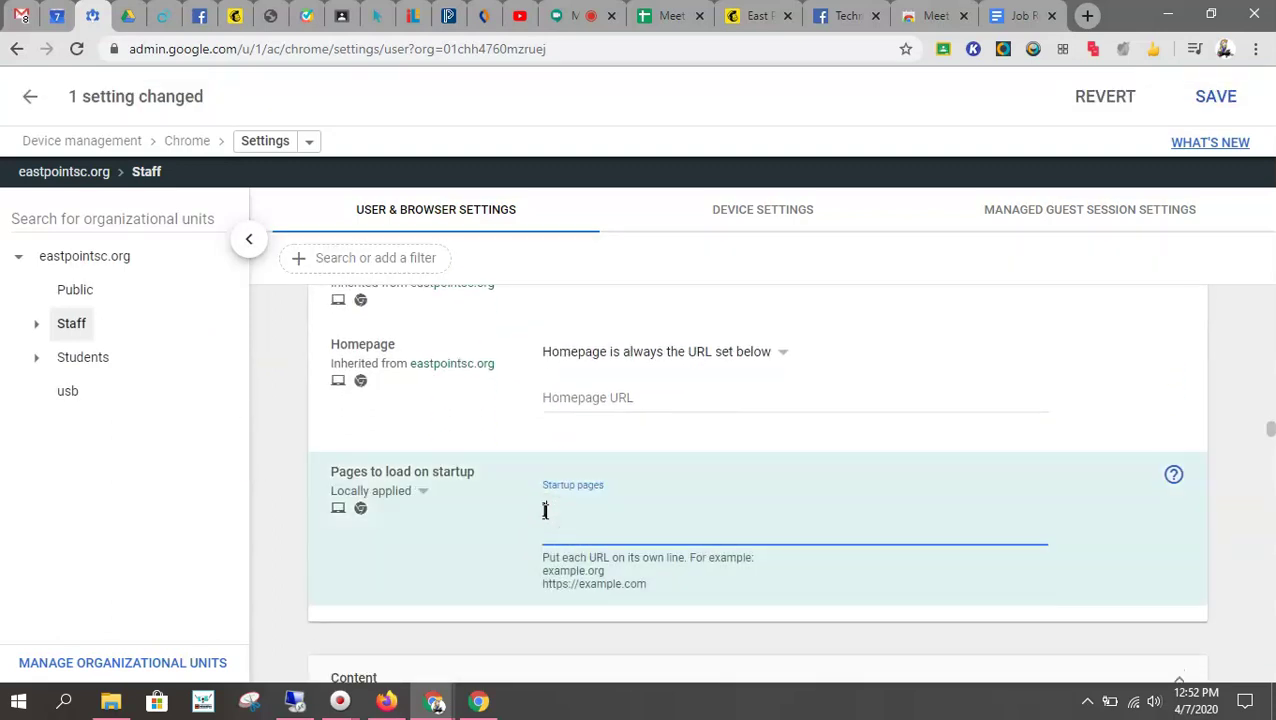
left_click(1216, 96)
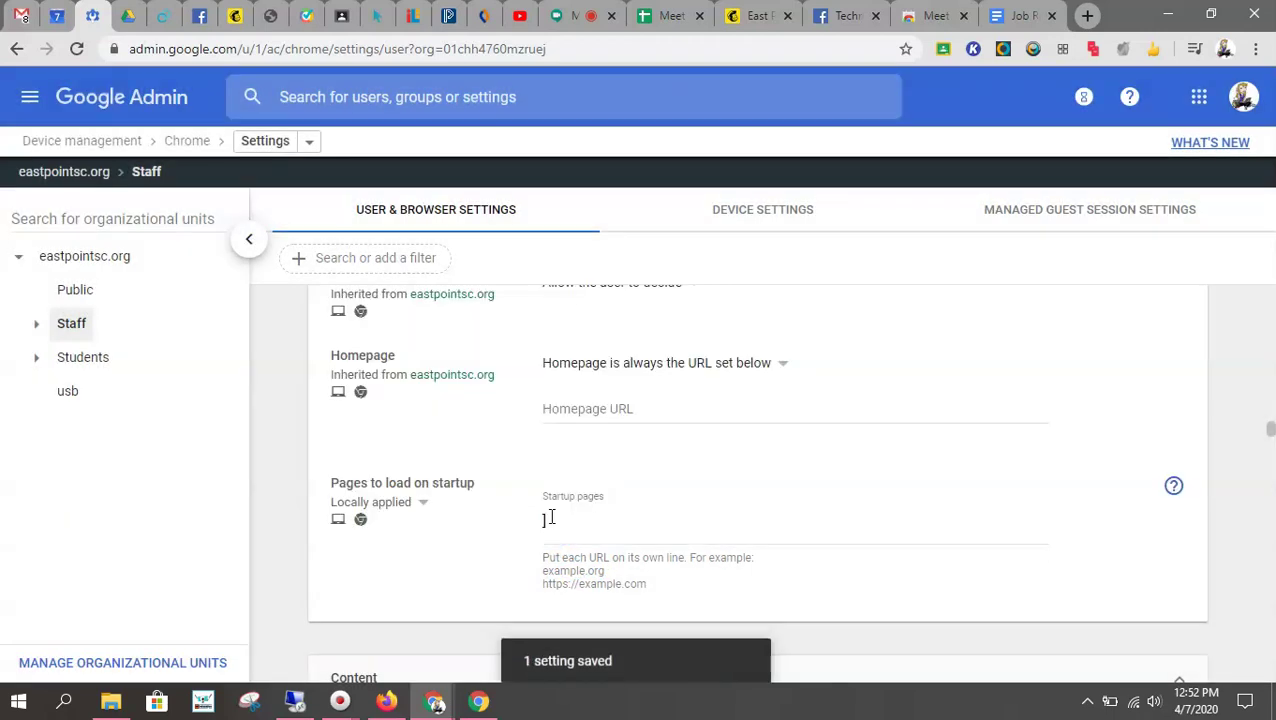
left_click(548, 520)
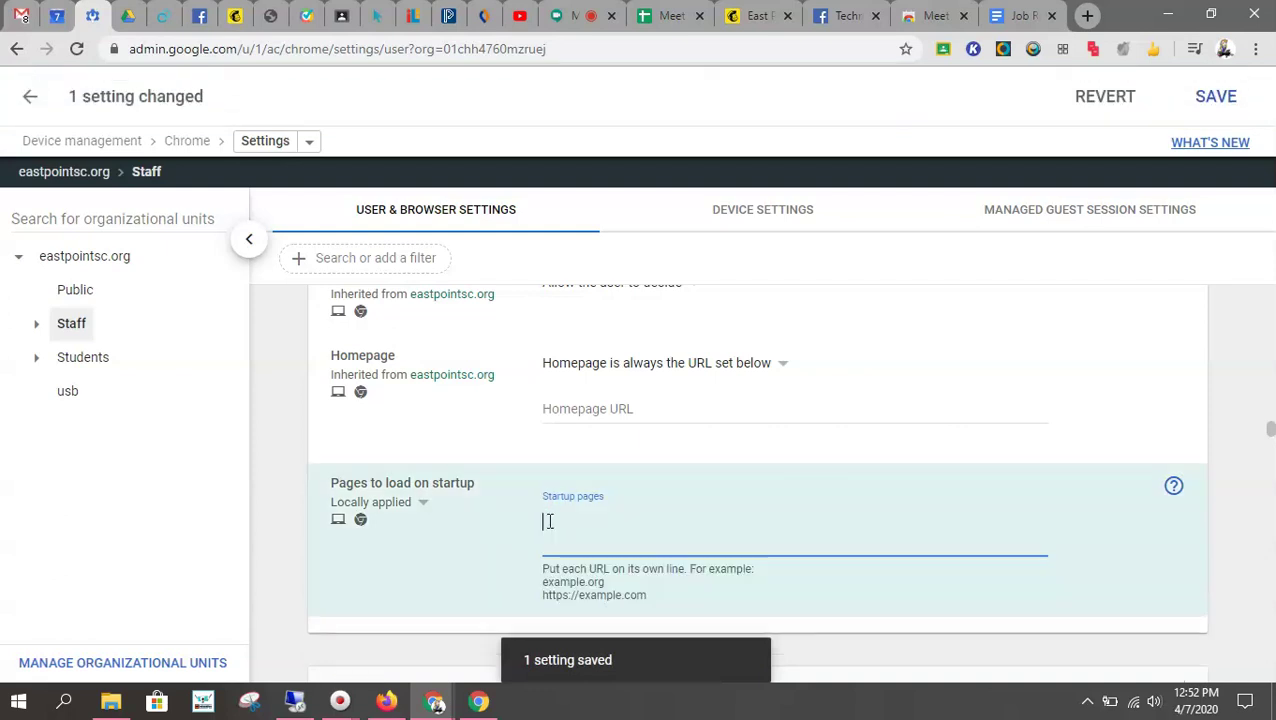
left_click(1216, 104)
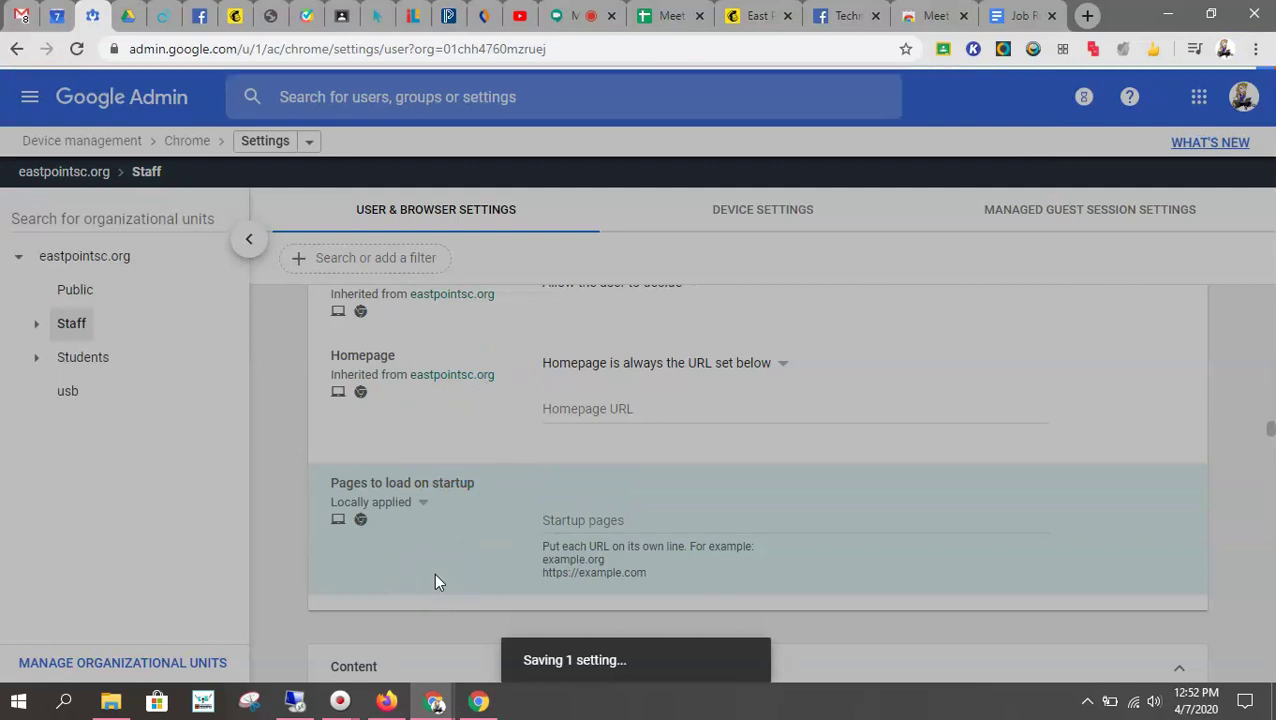
Switch back to the Students organizational unit and copy its startup page URL
left_click(85, 360)
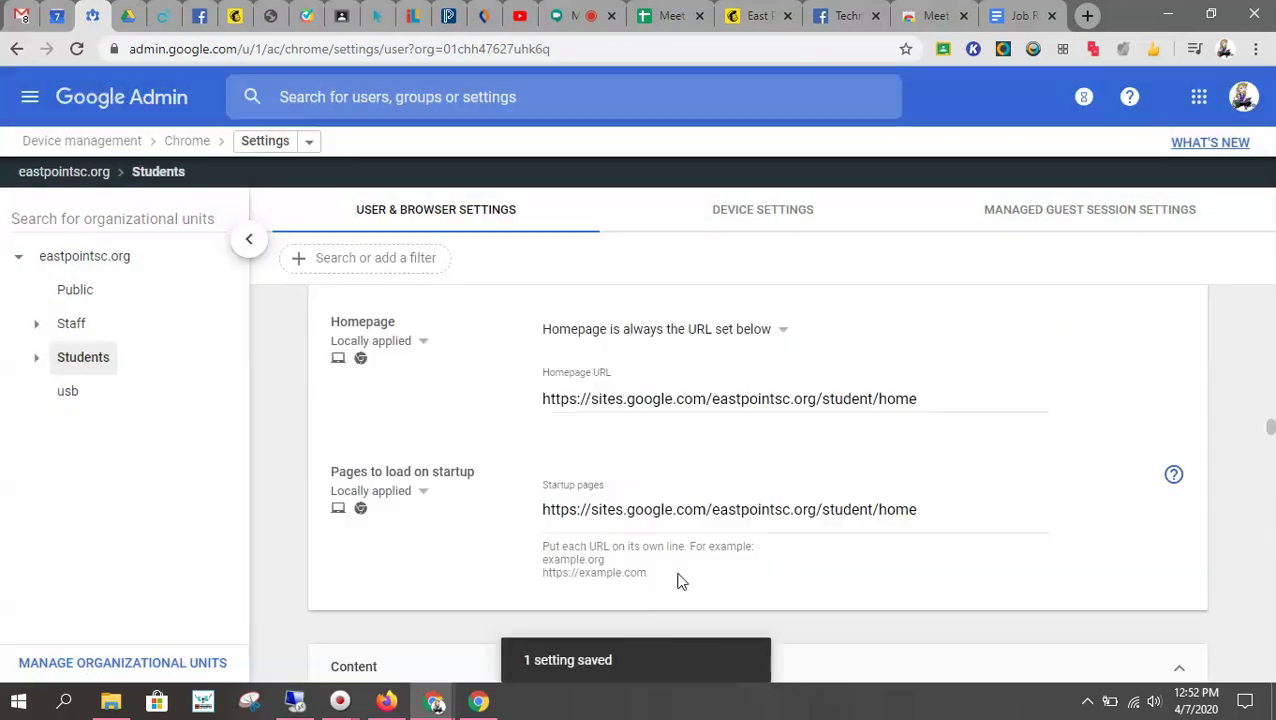
left_click(931, 512)
left_click_drag(931, 512, 489, 523)
key("ctrl+c")
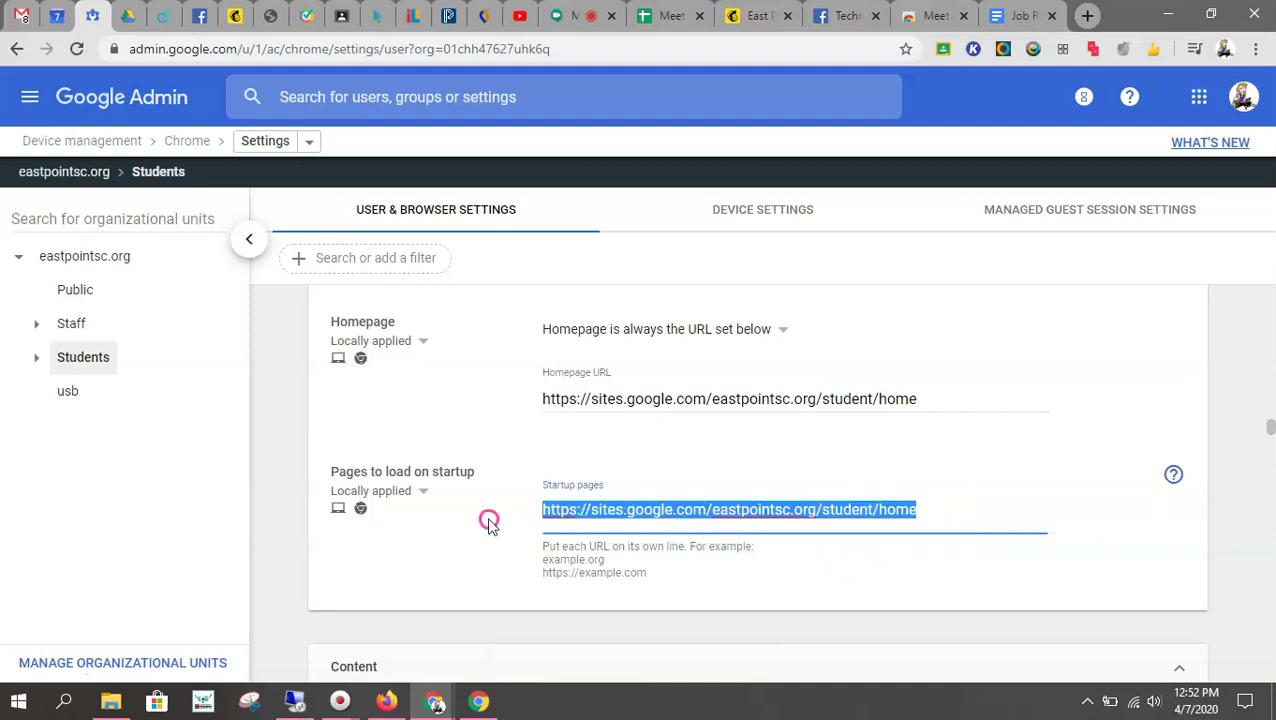
Open sites.google.com/eastpointsc.org/student/home in a new browser tab and choose the administrator's Google account to sign in
left_click(1088, 16)
key("ctrl+v")
key("Return")
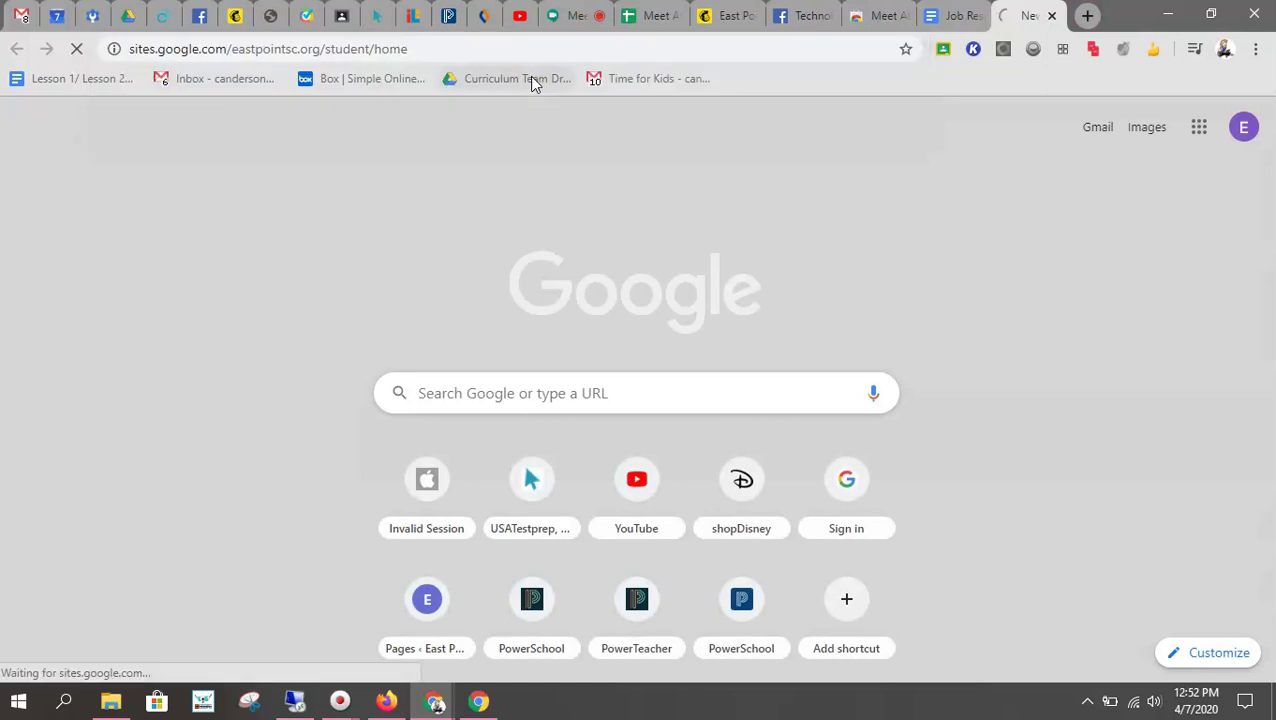
left_click(484, 51)
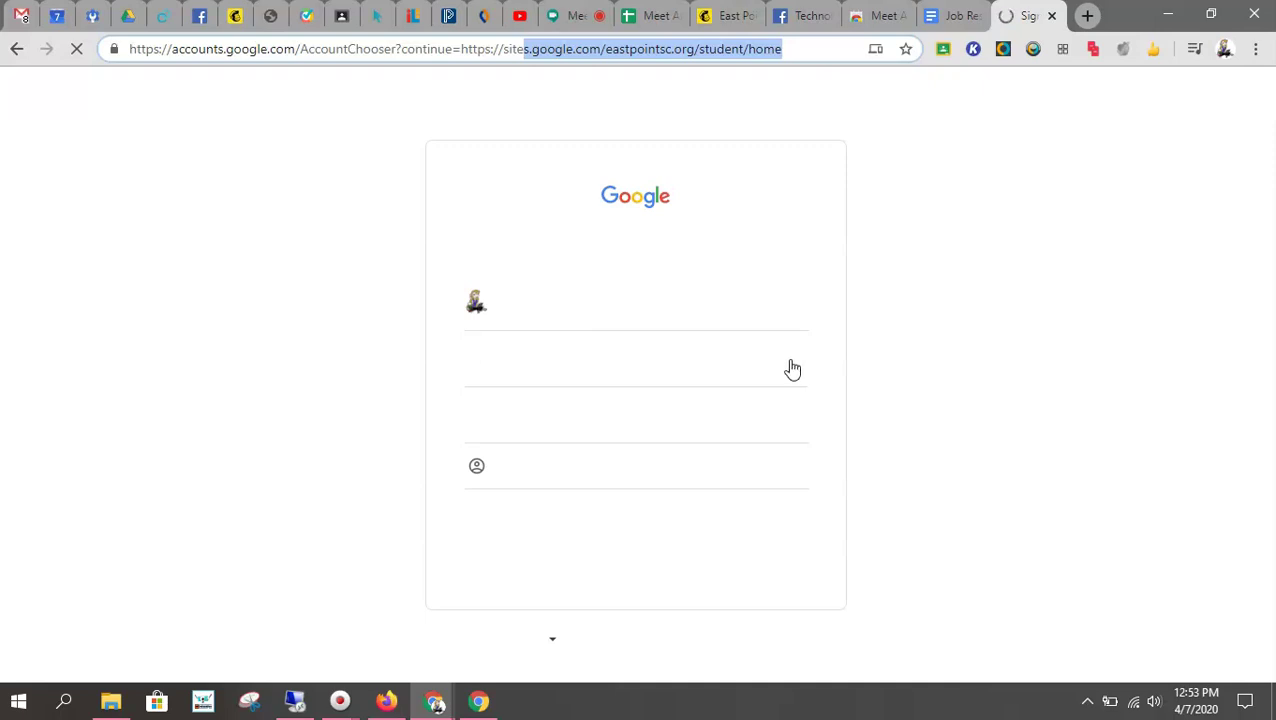
left_click(615, 318)
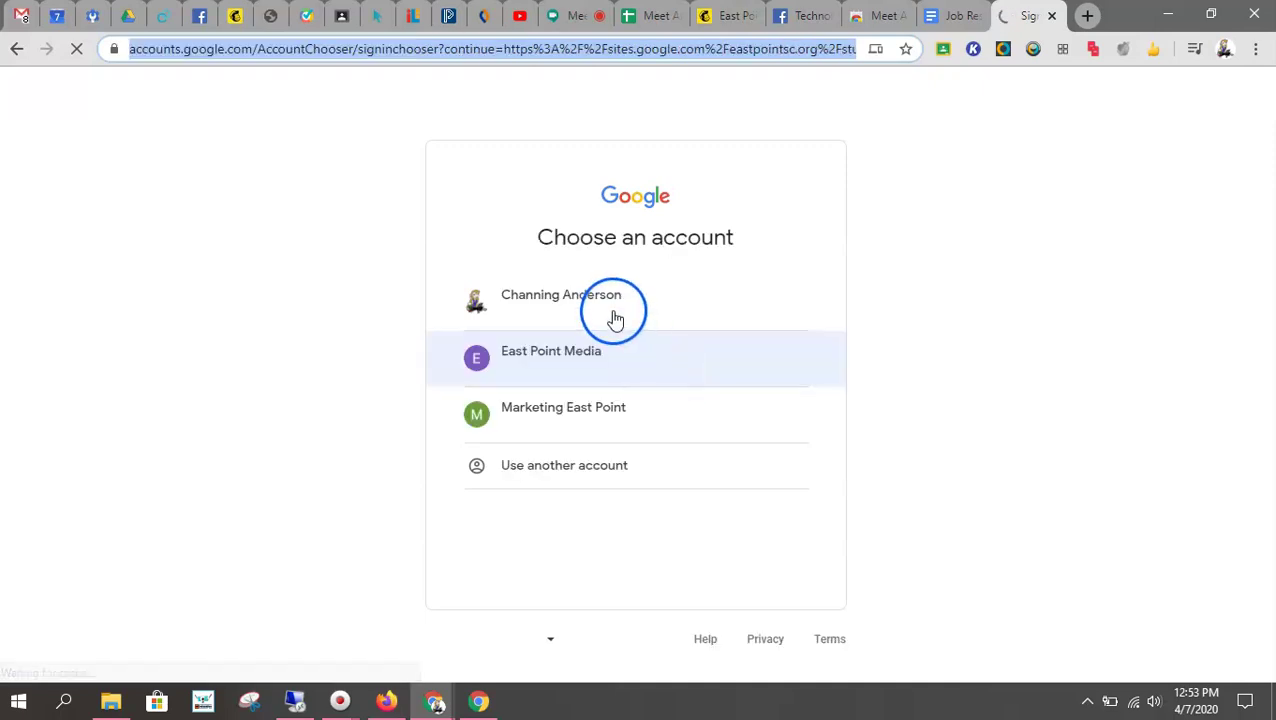
Sign in with the administrator's account and examine the student home page's app links and its Internet and email use responsibilities
left_click(594, 302)
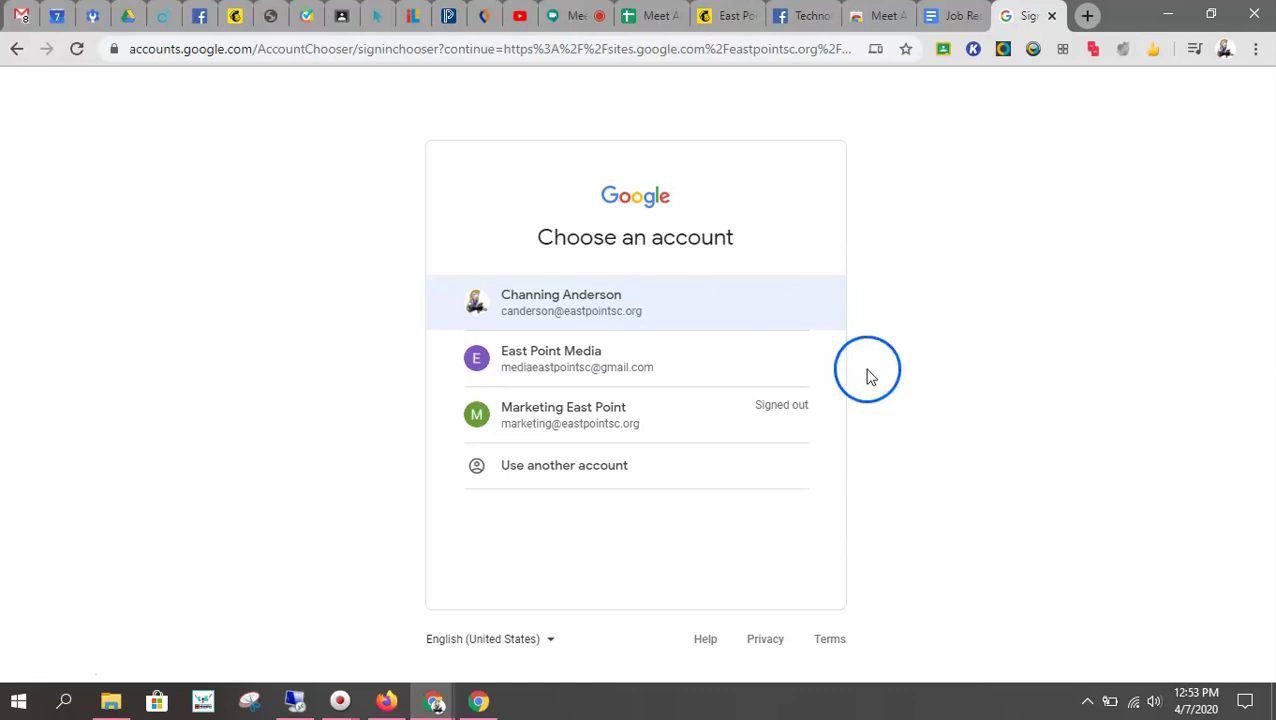
left_click(541, 310)
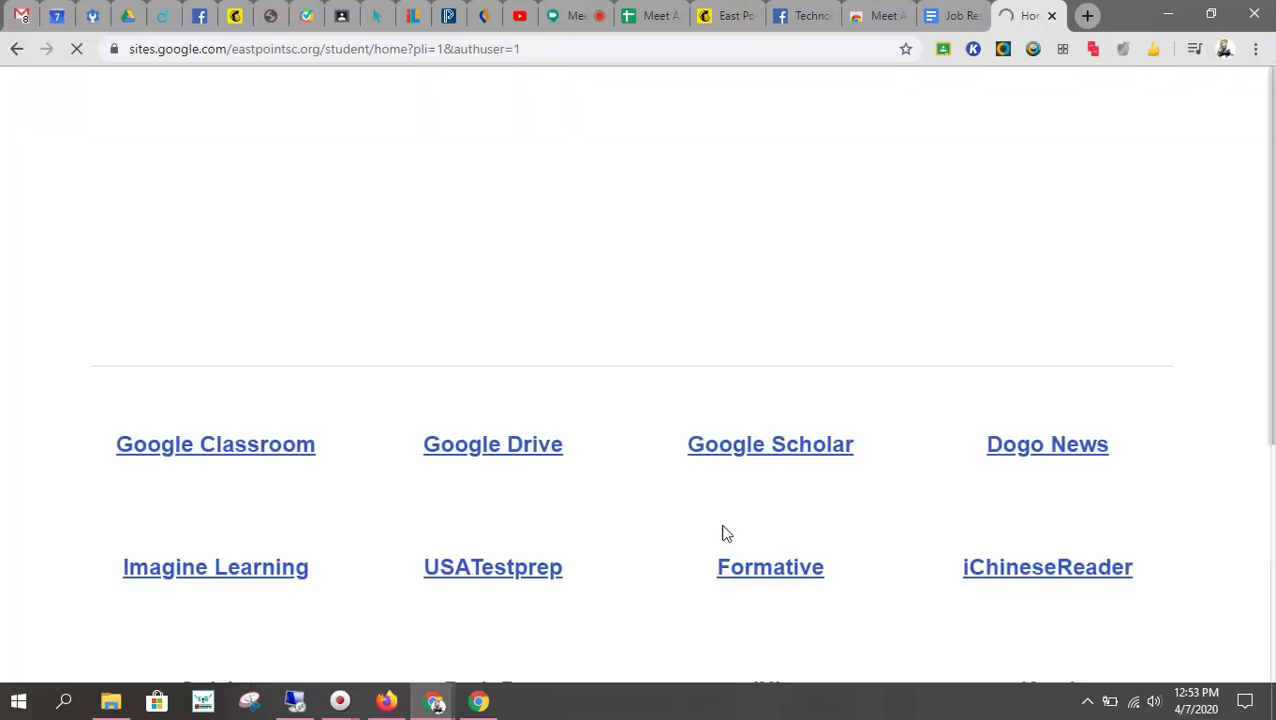
scroll(725, 535, "down", 6)
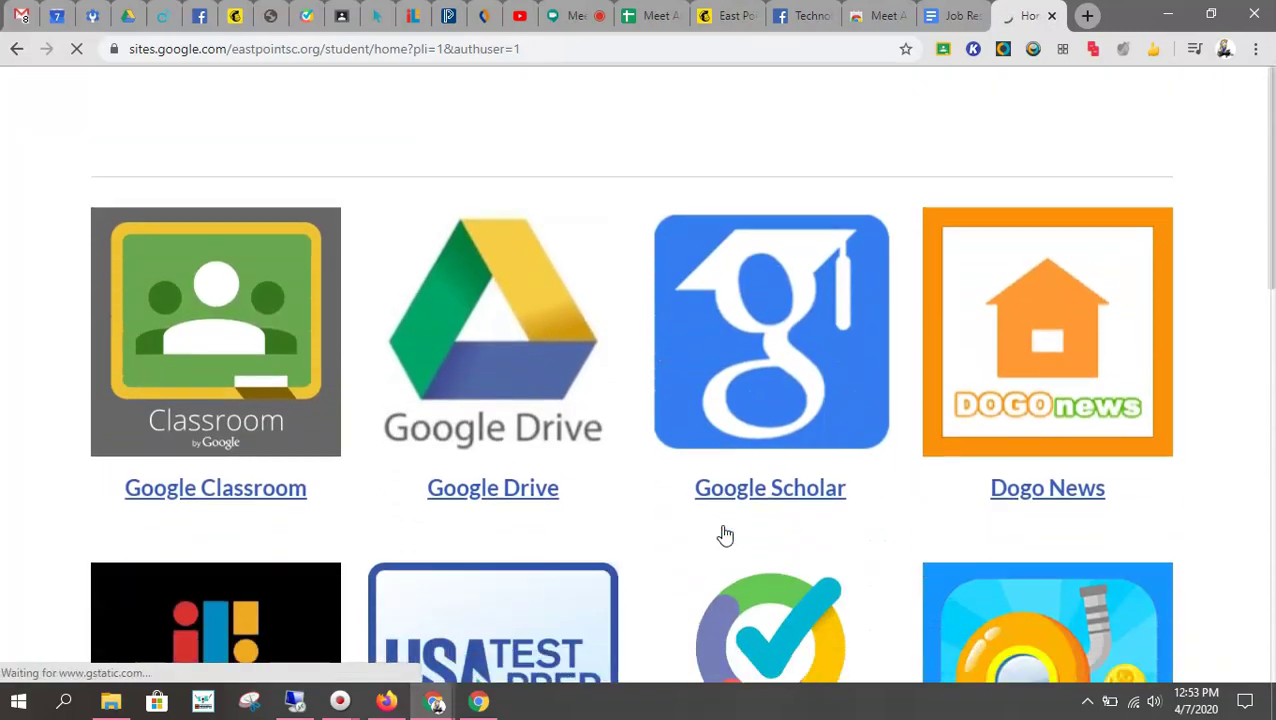
scroll(726, 535, "down", 3)
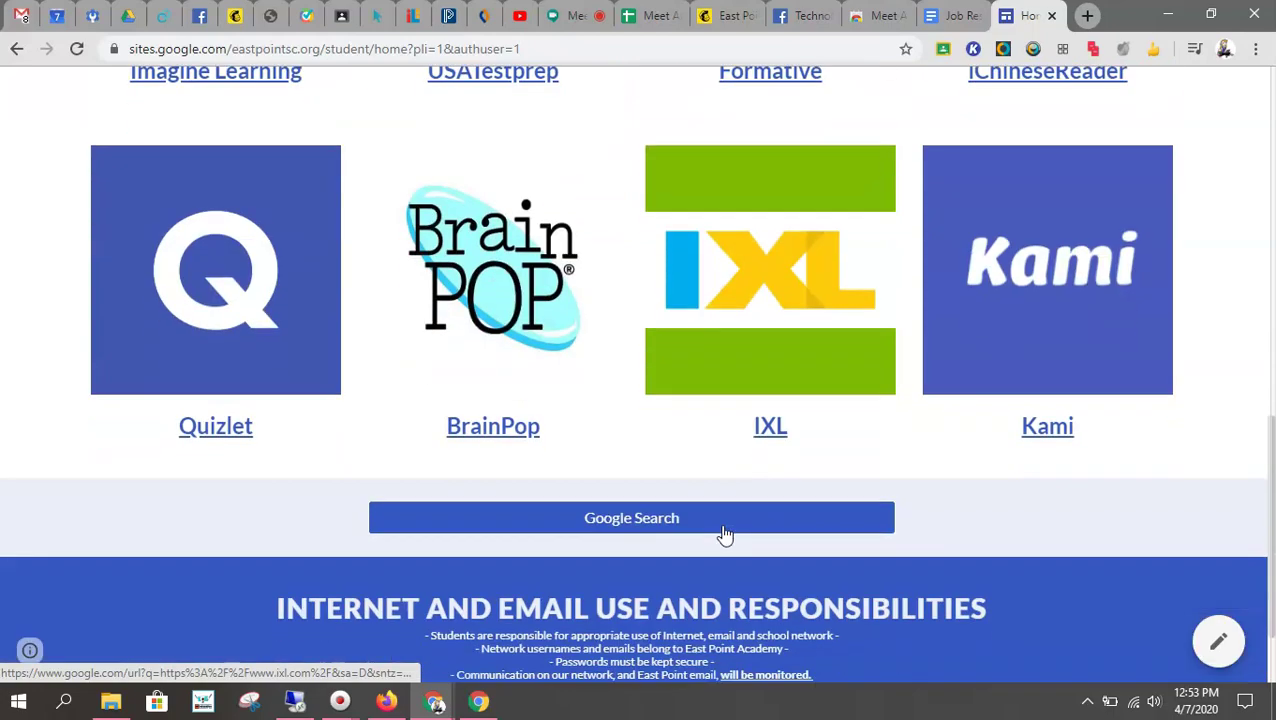
scroll(845, 350, "up", 2)
scroll(845, 350, "up", 8)
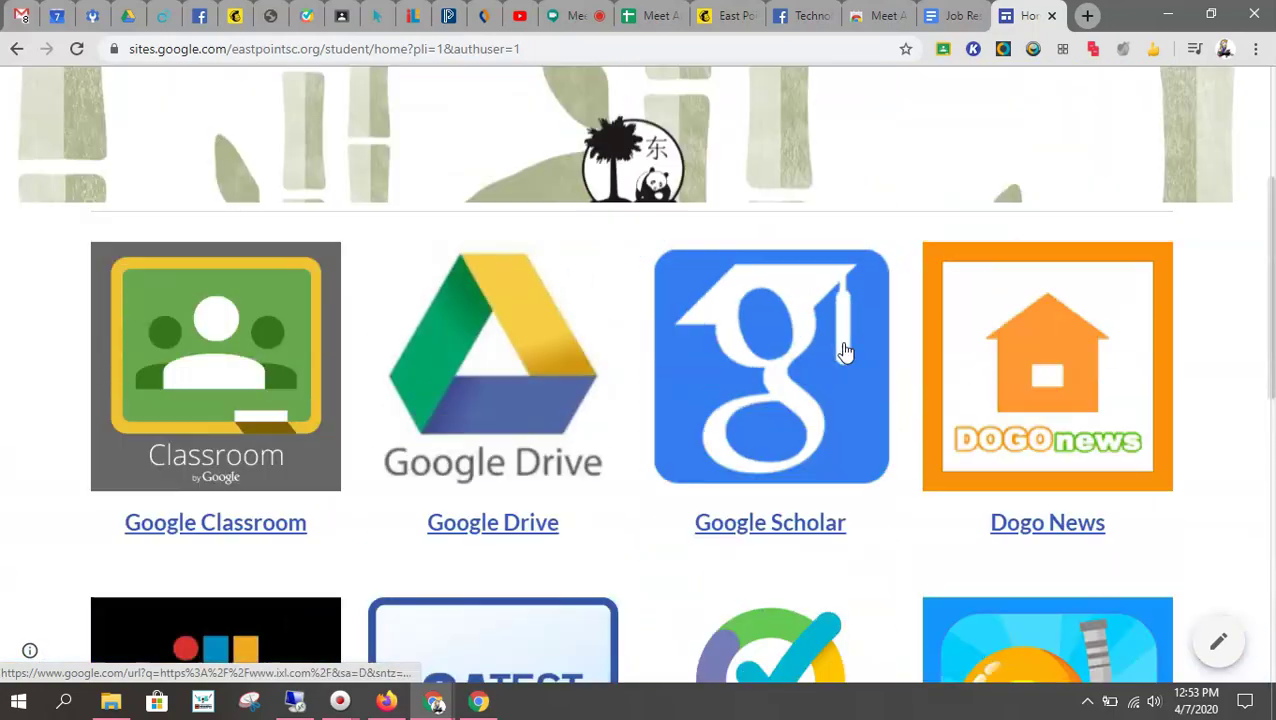
scroll(845, 350, "down", 5)
scroll(845, 350, "up", 5)
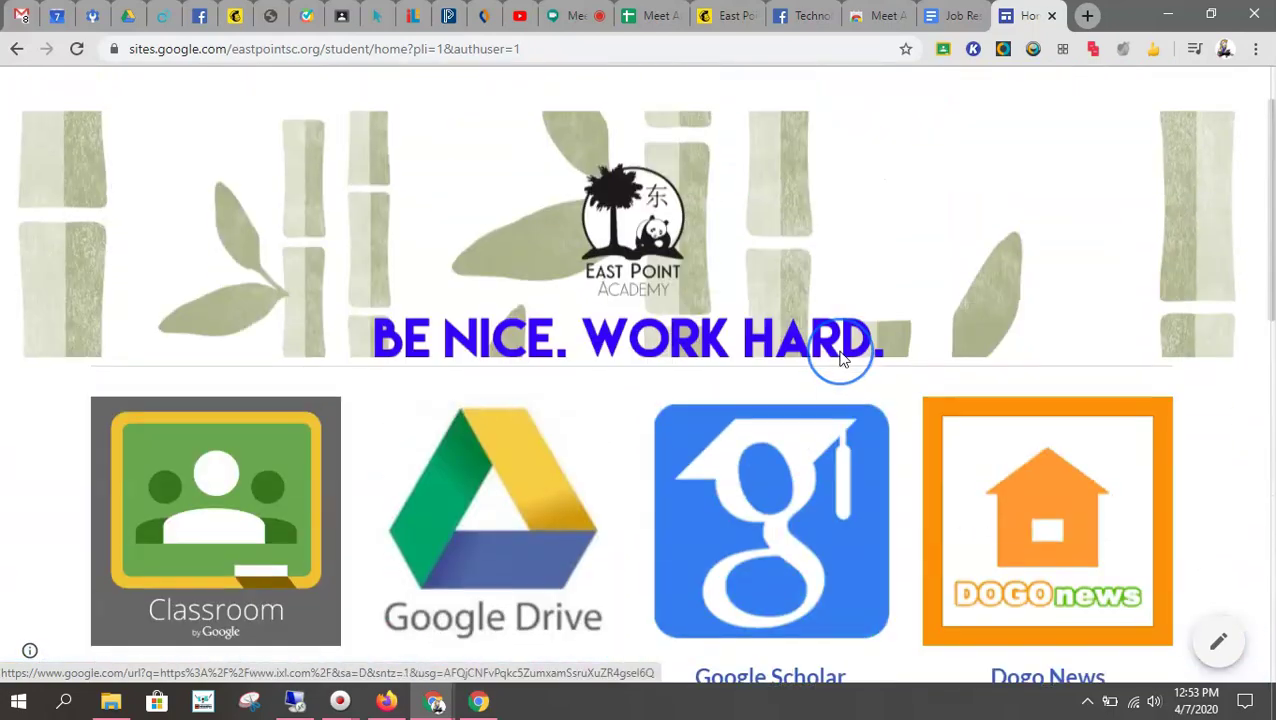
scroll(840, 356, "down", 10)
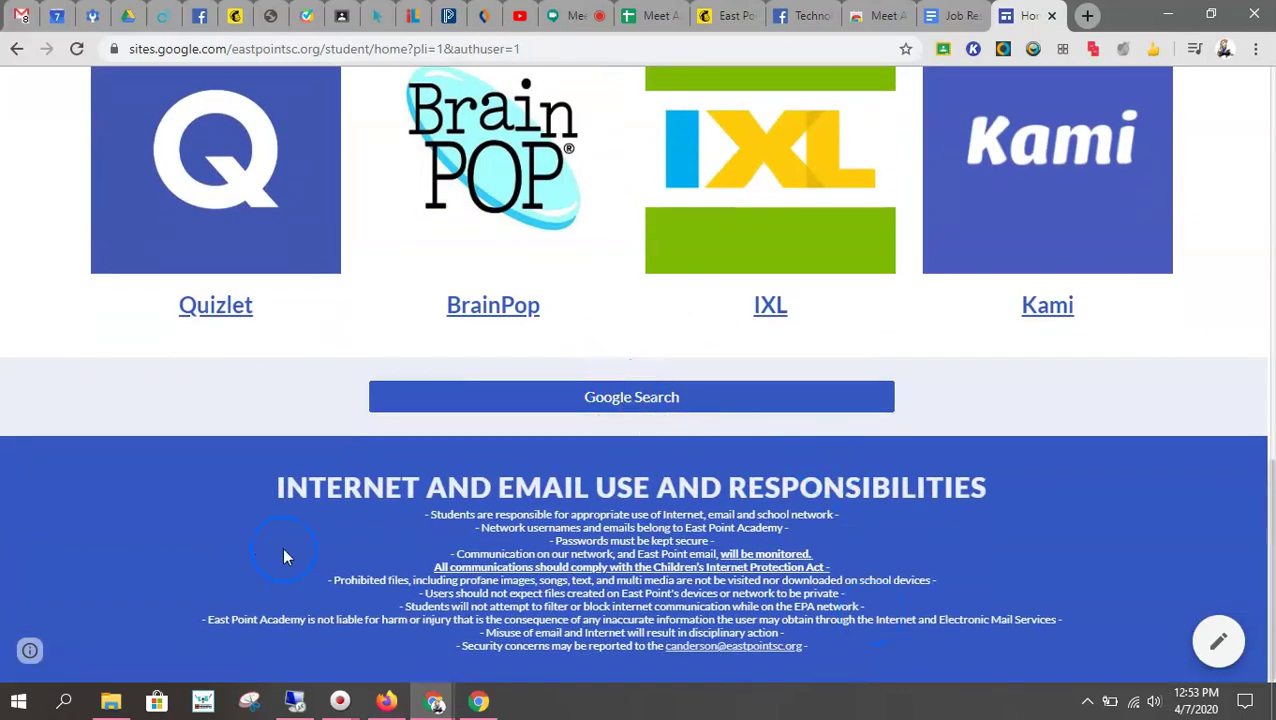
scroll(847, 243, "up", 6)
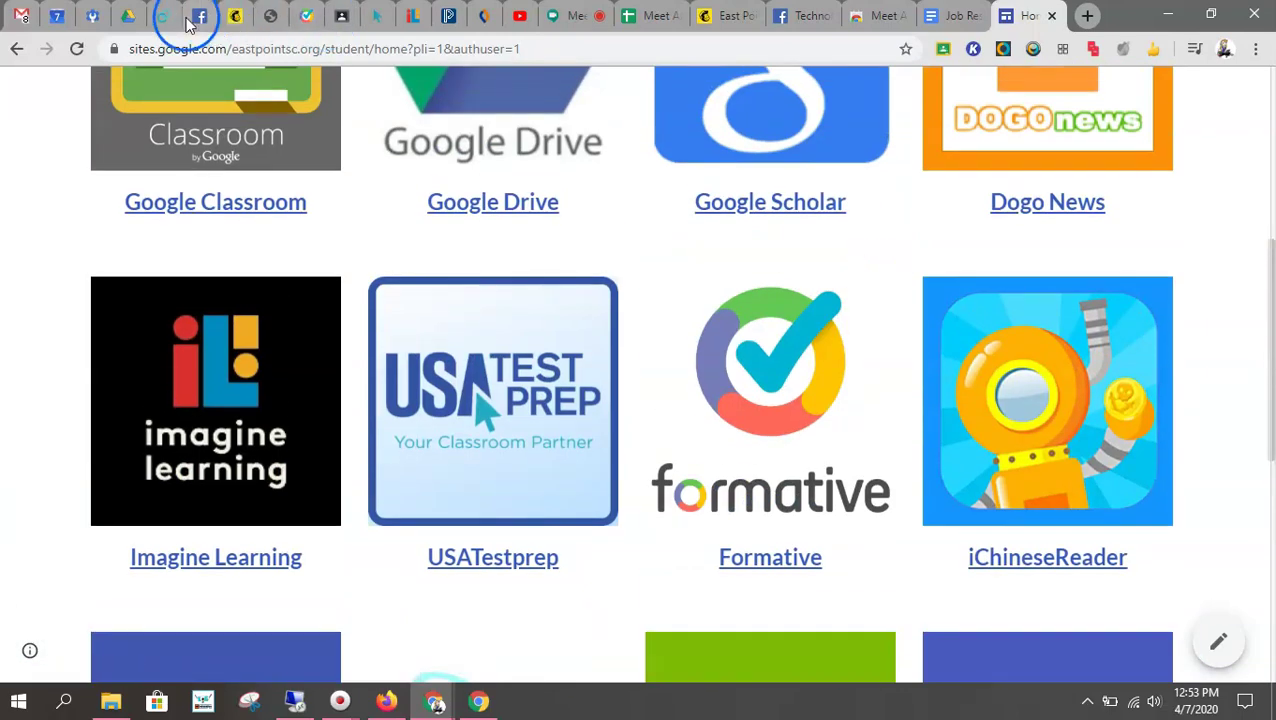
Return to the Admin console and examine the Students user and browser settings from SafeSearch through the URL blocking blacklist
left_click(98, 16)
scroll(712, 629, "down", 5)
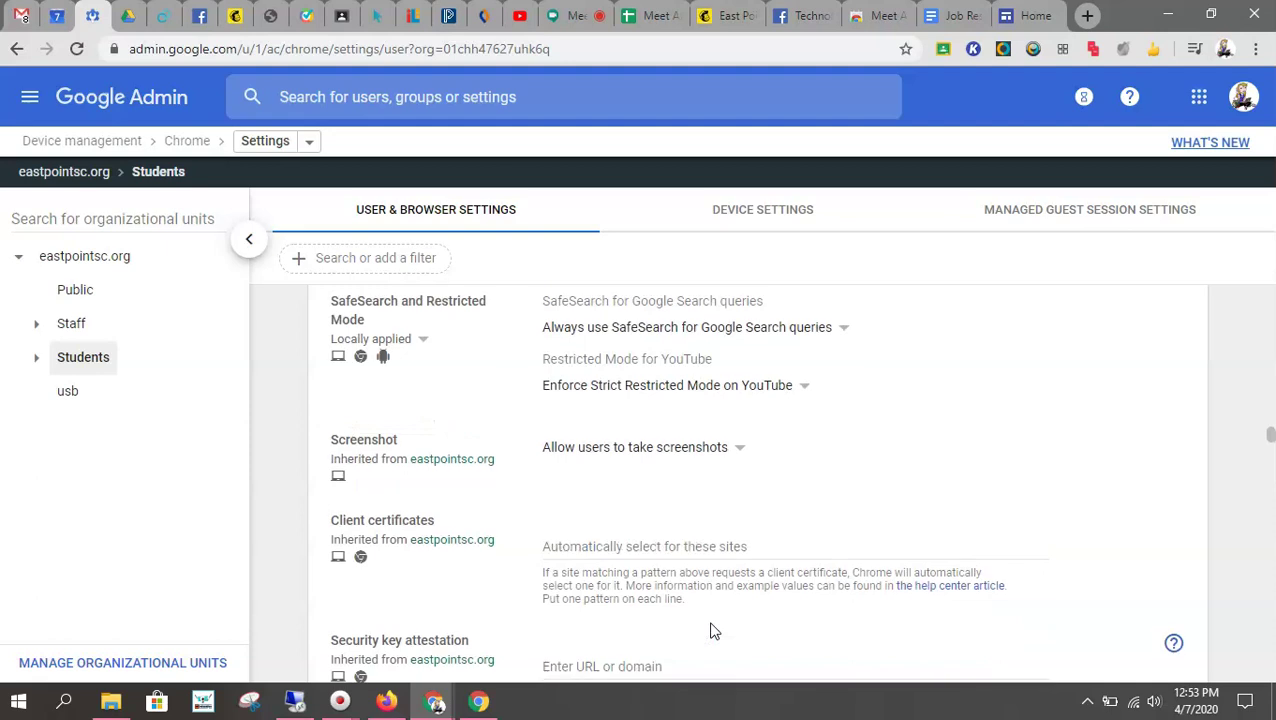
scroll(712, 629, "down", 3)
scroll(712, 629, "down", 2)
scroll(712, 641, "up", 4)
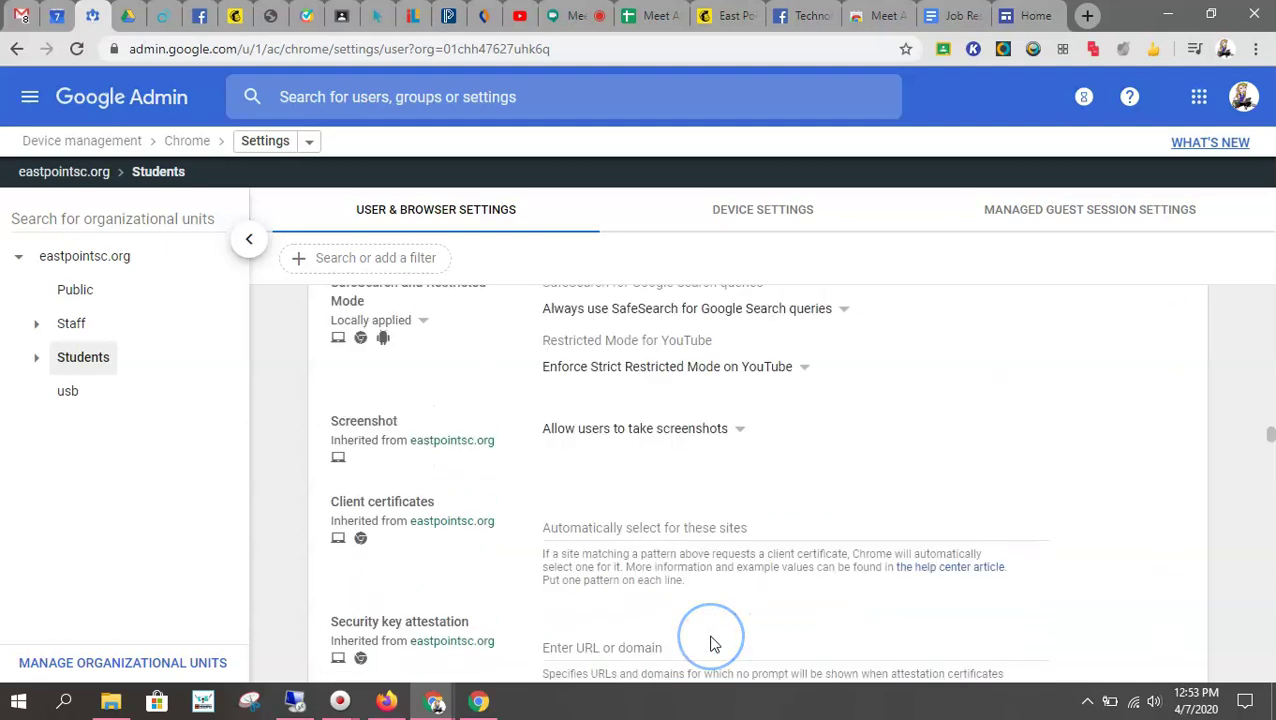
scroll(712, 644, "down", 3)
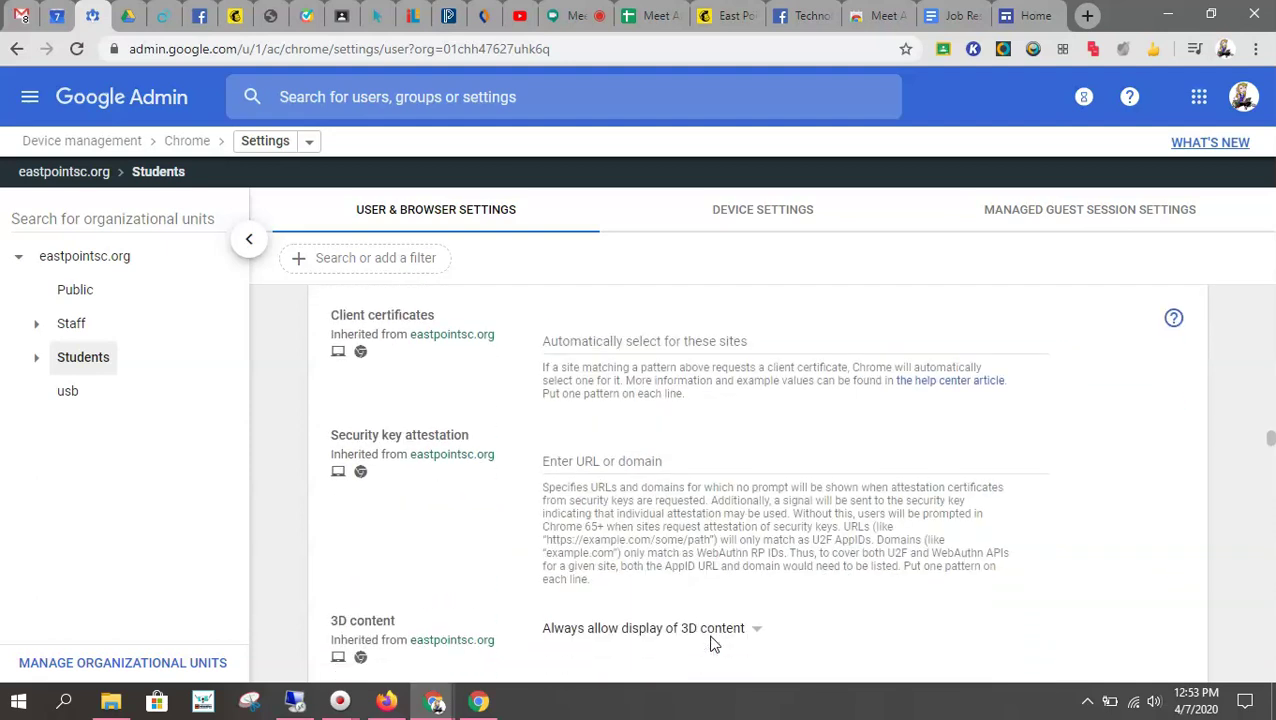
scroll(712, 644, "down", 2)
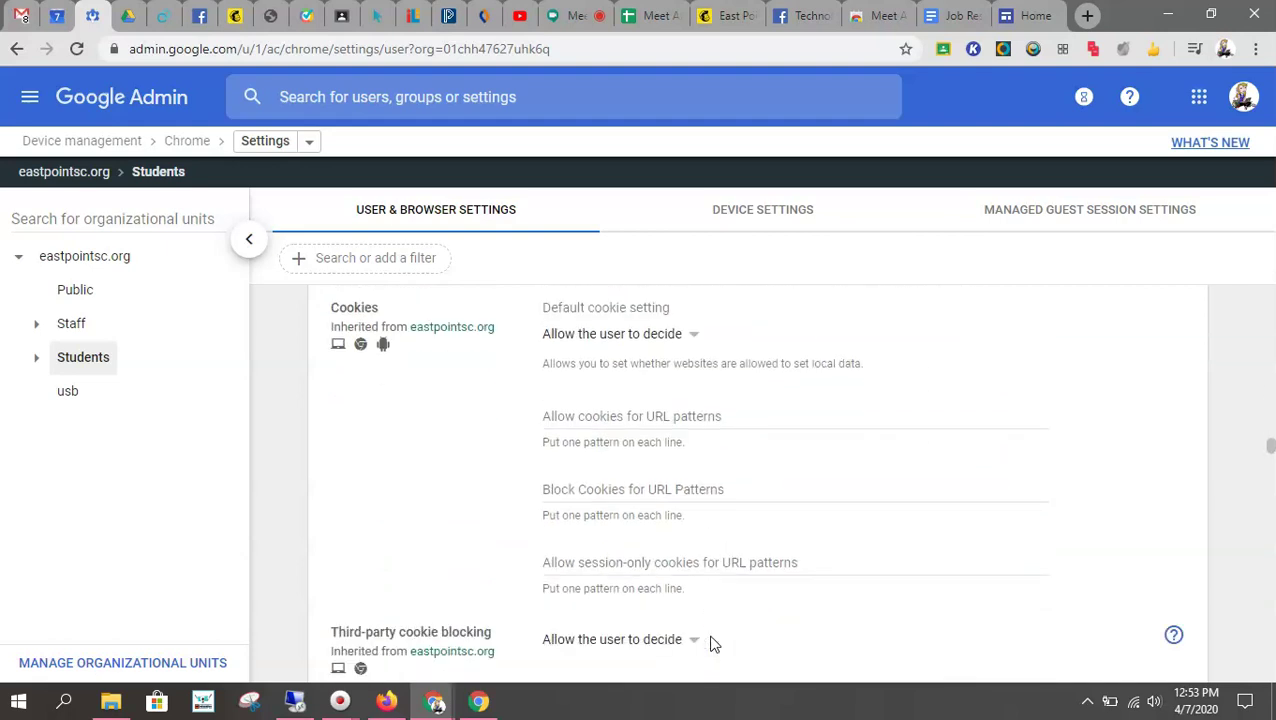
scroll(712, 644, "down", 6)
scroll(712, 644, "down", 8)
scroll(712, 644, "down", 8)
scroll(717, 644, "down", 3)
scroll(717, 644, "up", 2)
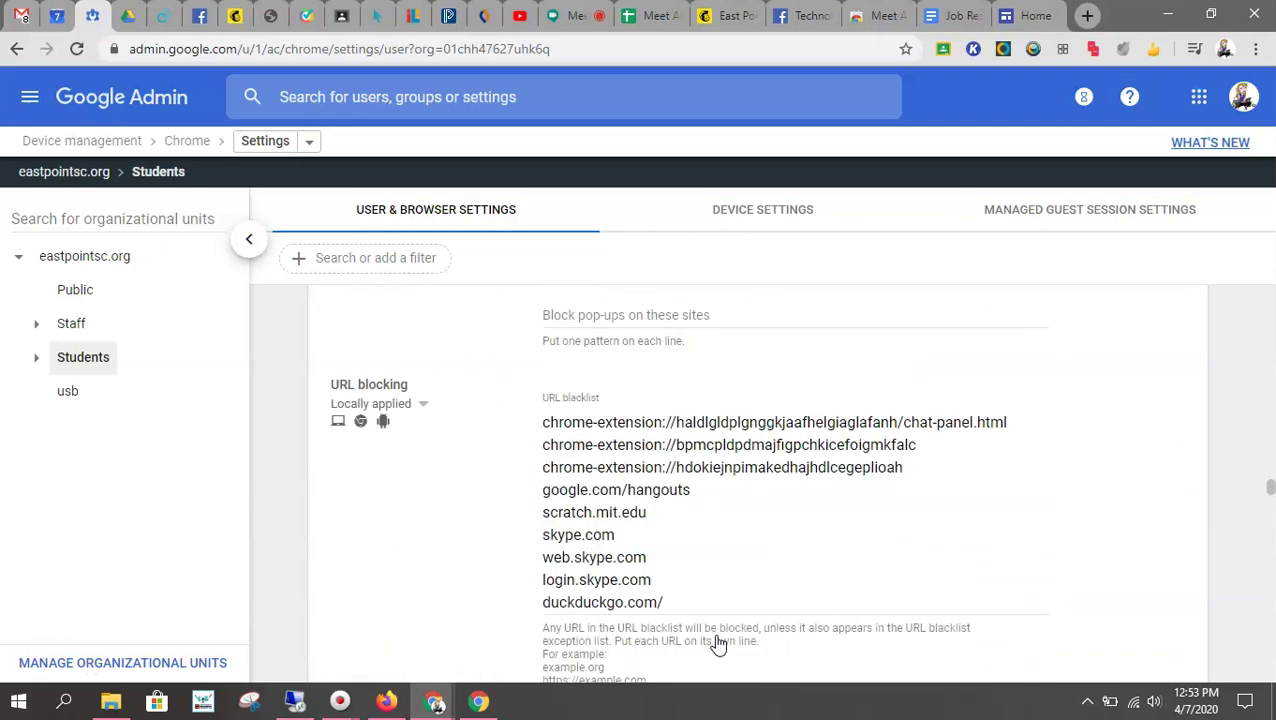
scroll(717, 644, "down", 3)
scroll(717, 644, "down", 3)
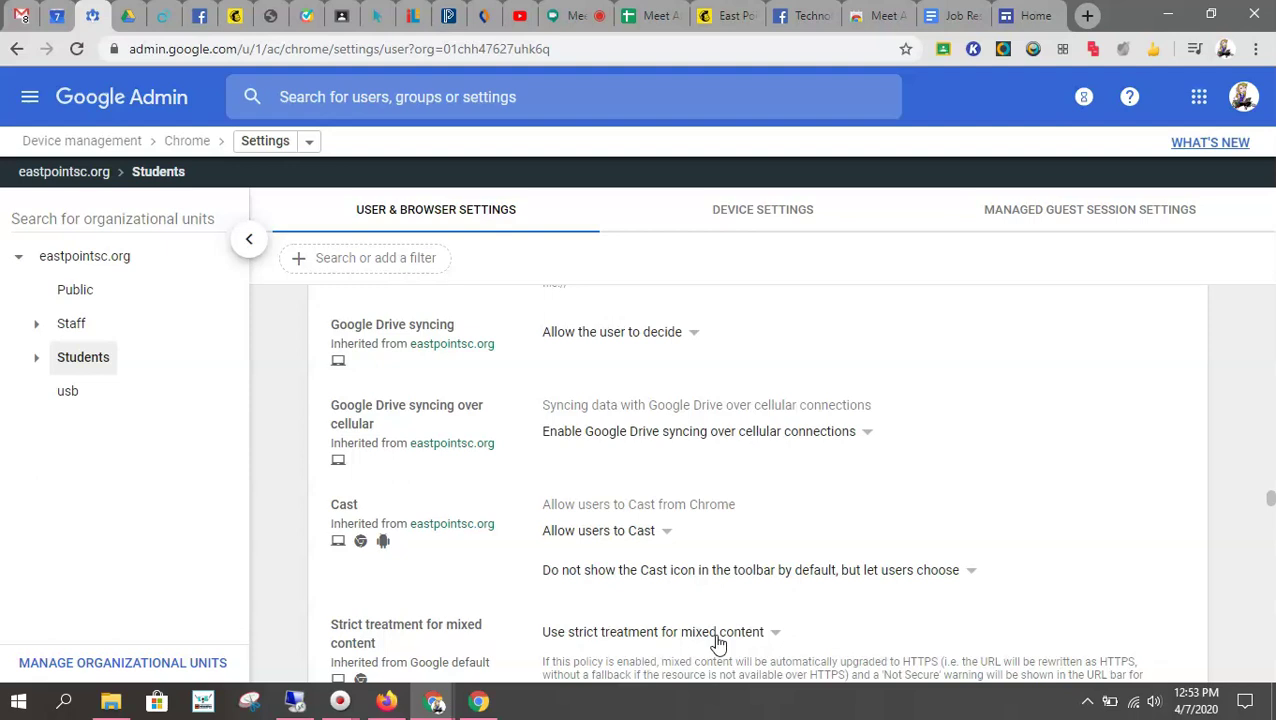
Examine the Students settings from Google Drive syncing and Cast through the printing options to the managed bookmarks
scroll(717, 644, "down", 1)
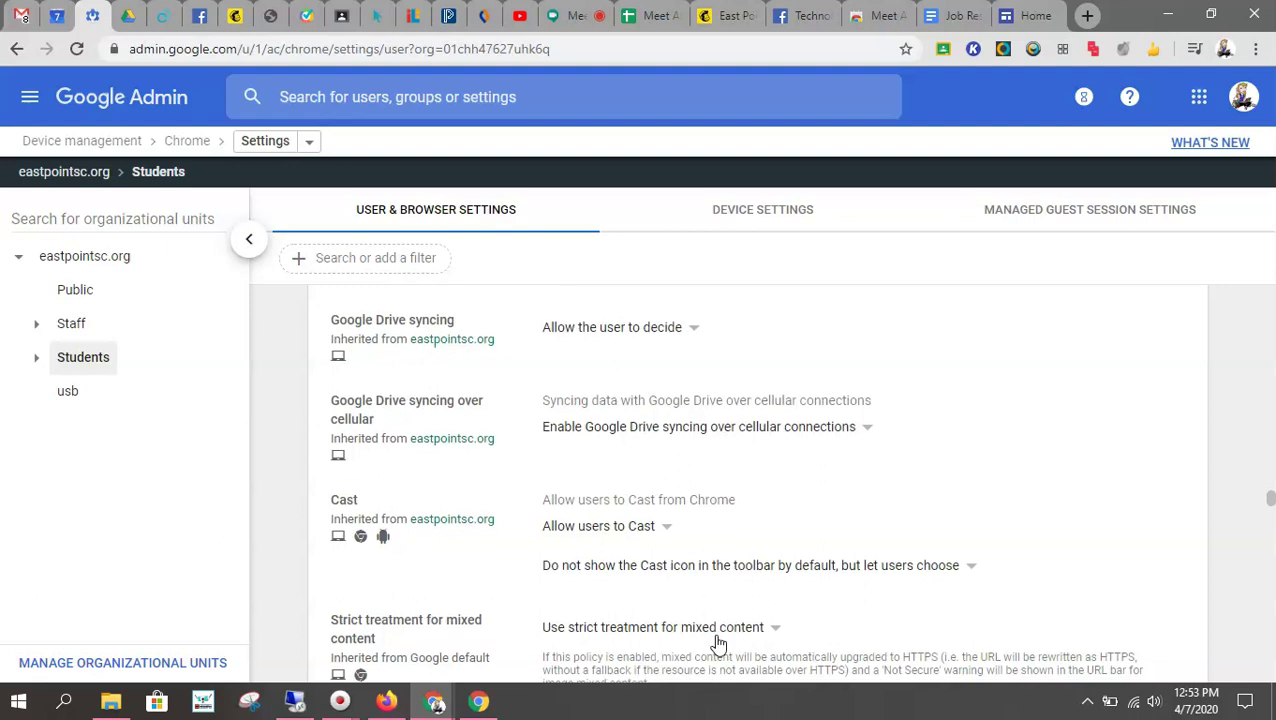
scroll(717, 643, "up", 1)
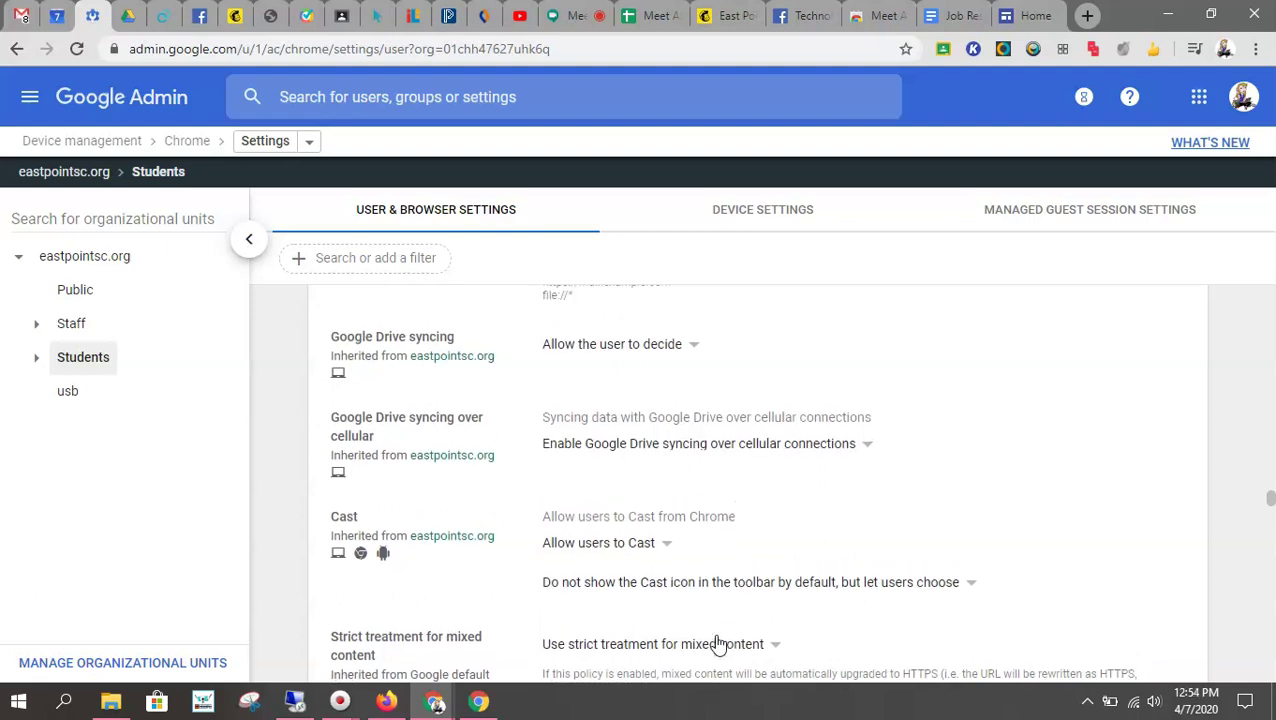
scroll(717, 643, "down", 1)
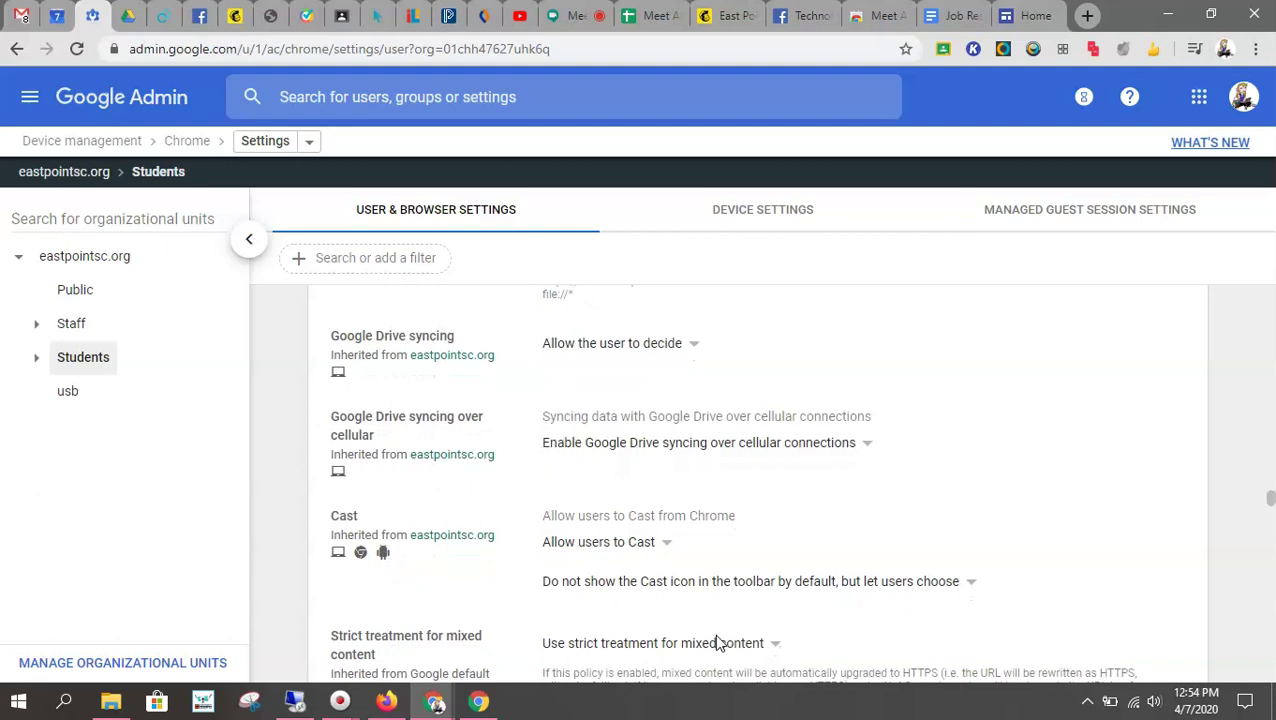
scroll(717, 643, "down", 1)
scroll(692, 527, "up", 2)
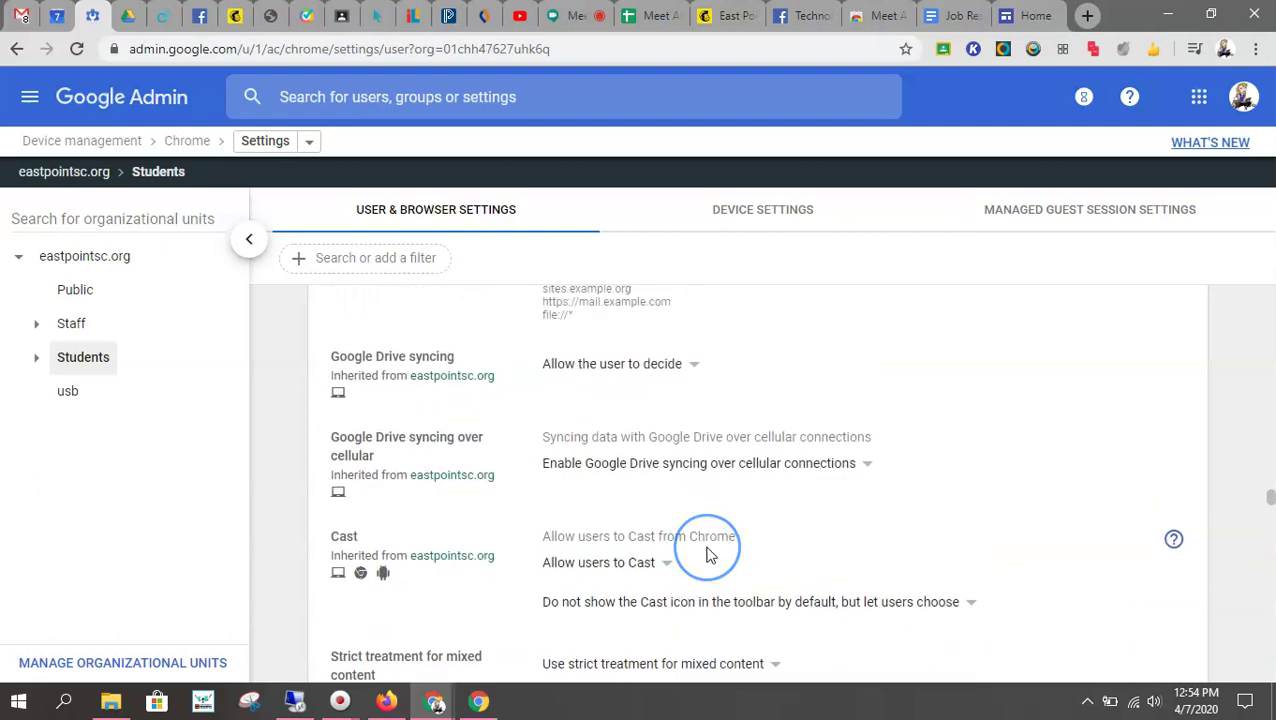
scroll(707, 555, "down", 3)
scroll(707, 555, "down", 10)
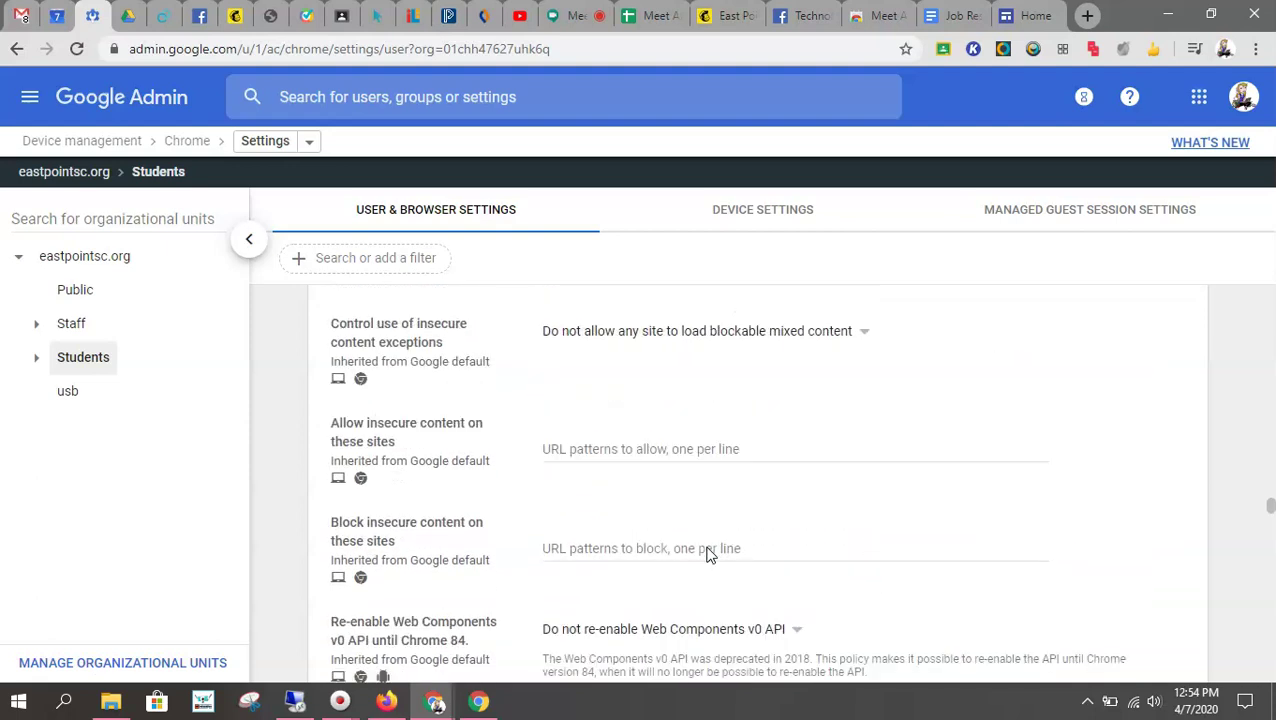
scroll(707, 555, "down", 15)
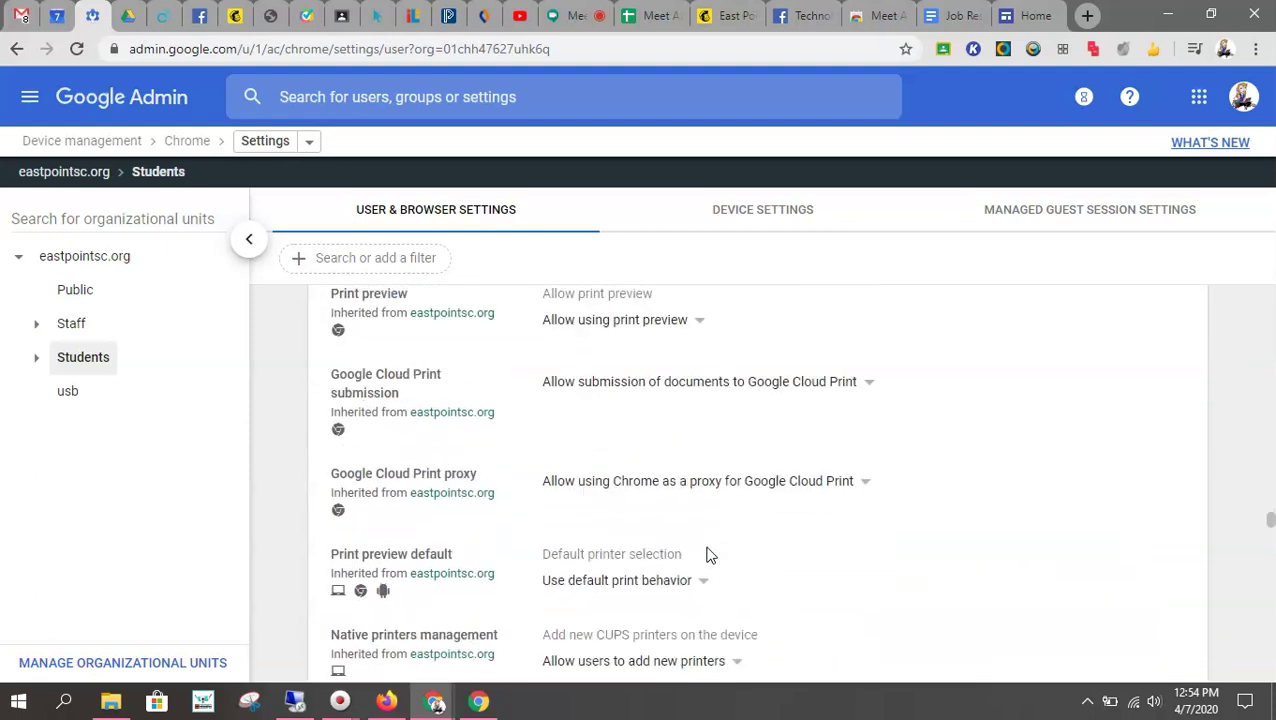
scroll(707, 555, "down", 9)
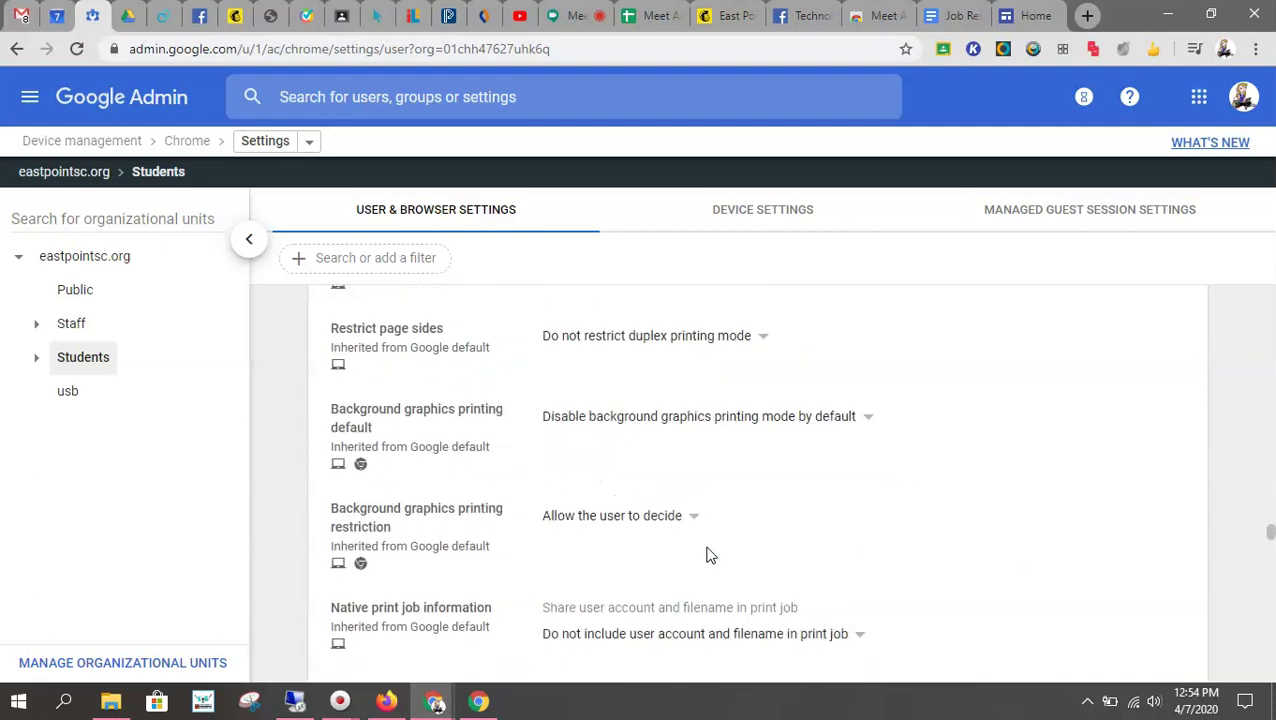
scroll(707, 555, "down", 6)
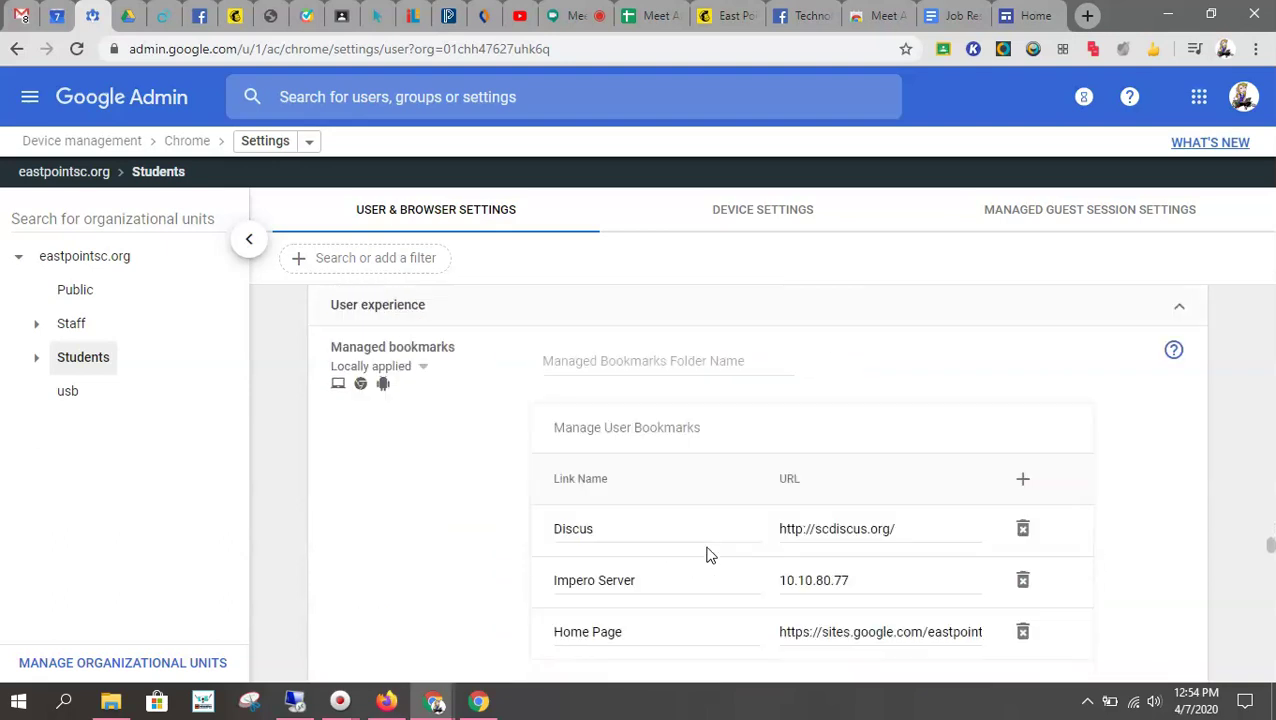
Examine the Students settings for the bookmark bar, bookmark editing and download location, and the Accessibility section
scroll(708, 550, "down", 3)
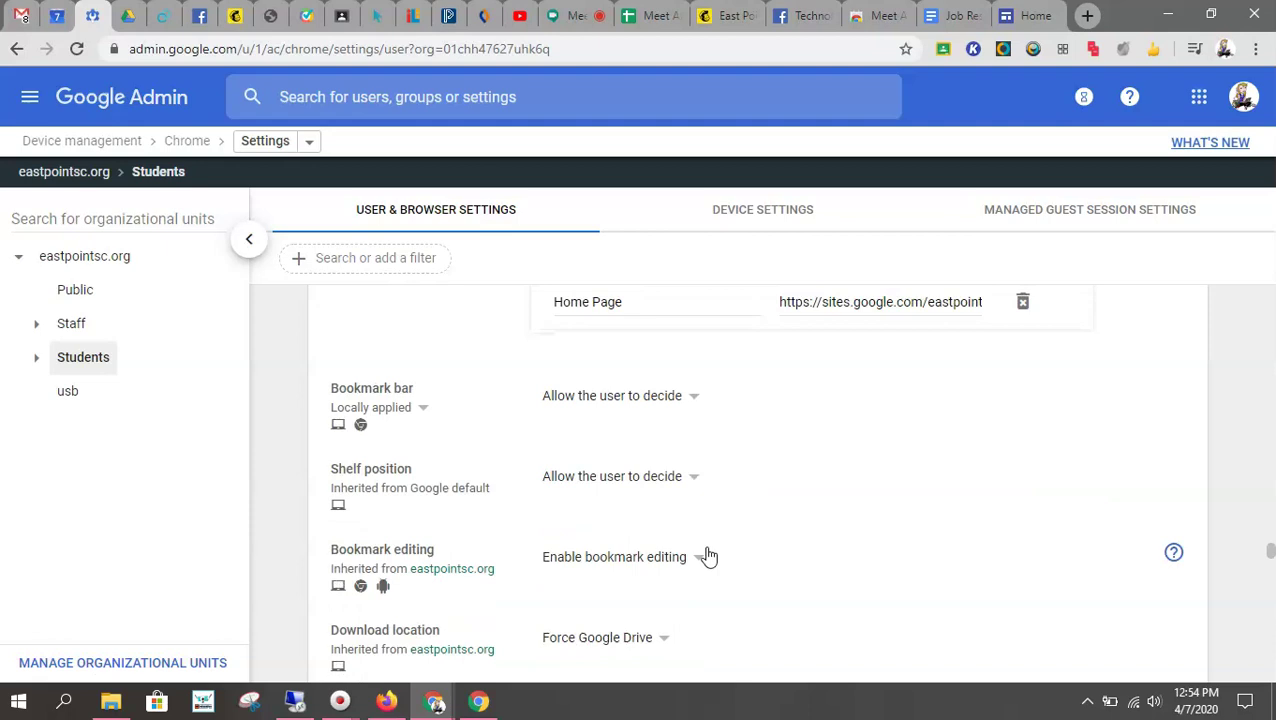
scroll(707, 555, "down", 2)
left_click(700, 557)
scroll(700, 557, "down", 7)
scroll(700, 558, "down", 5)
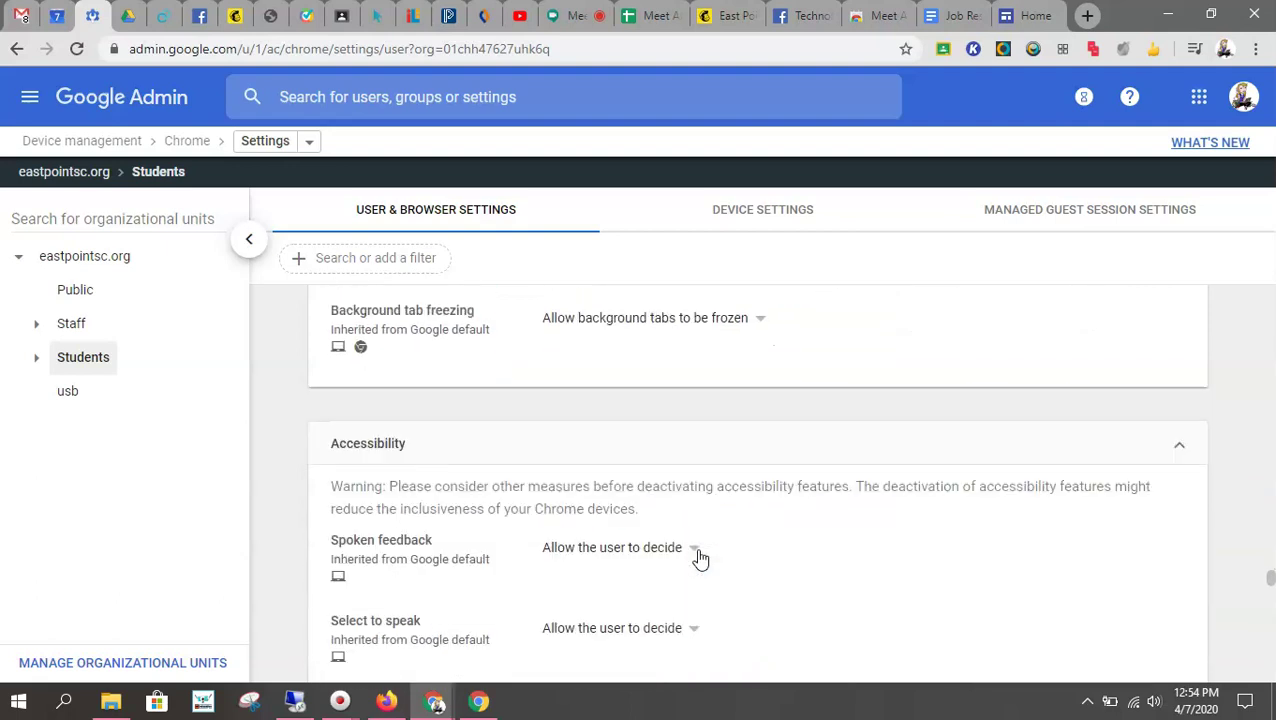
scroll(700, 558, "down", 6)
scroll(700, 557, "down", 6)
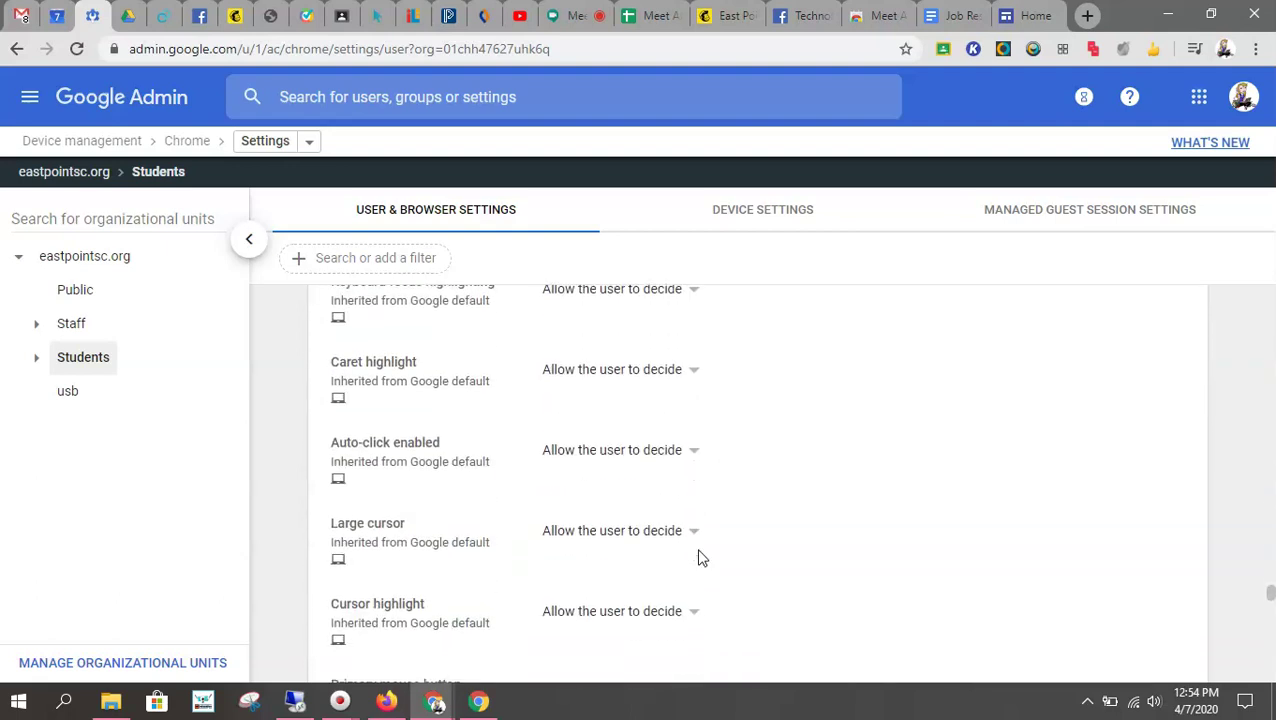
Return to the Chrome Management overview and open the Apps & extensions page for the Students organizational unit
left_click(188, 141)
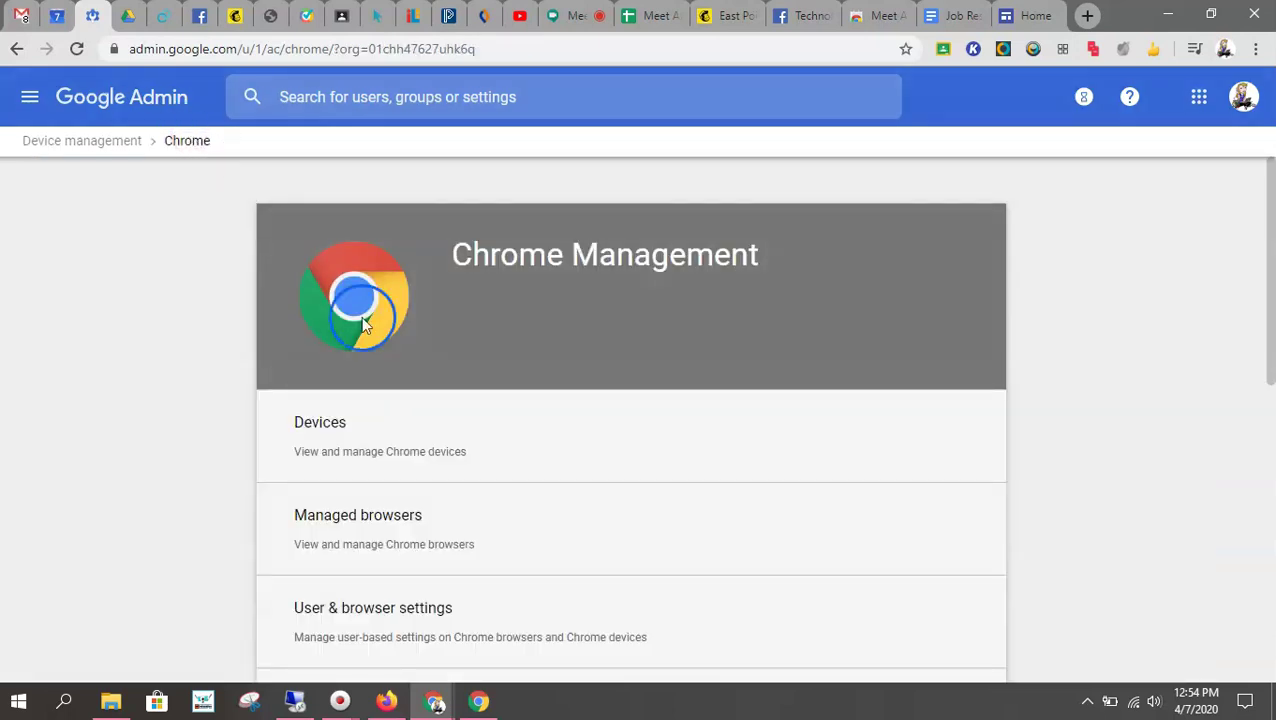
scroll(504, 625, "down", 3)
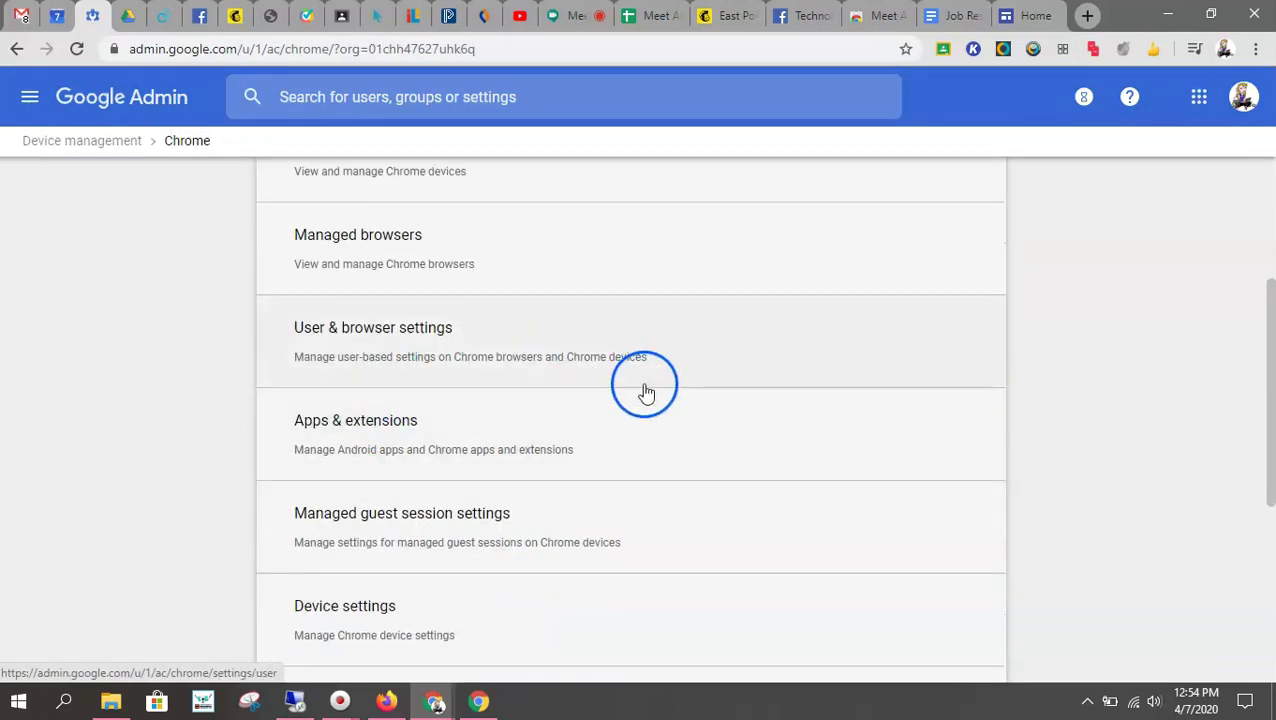
scroll(482, 341, "down", 2)
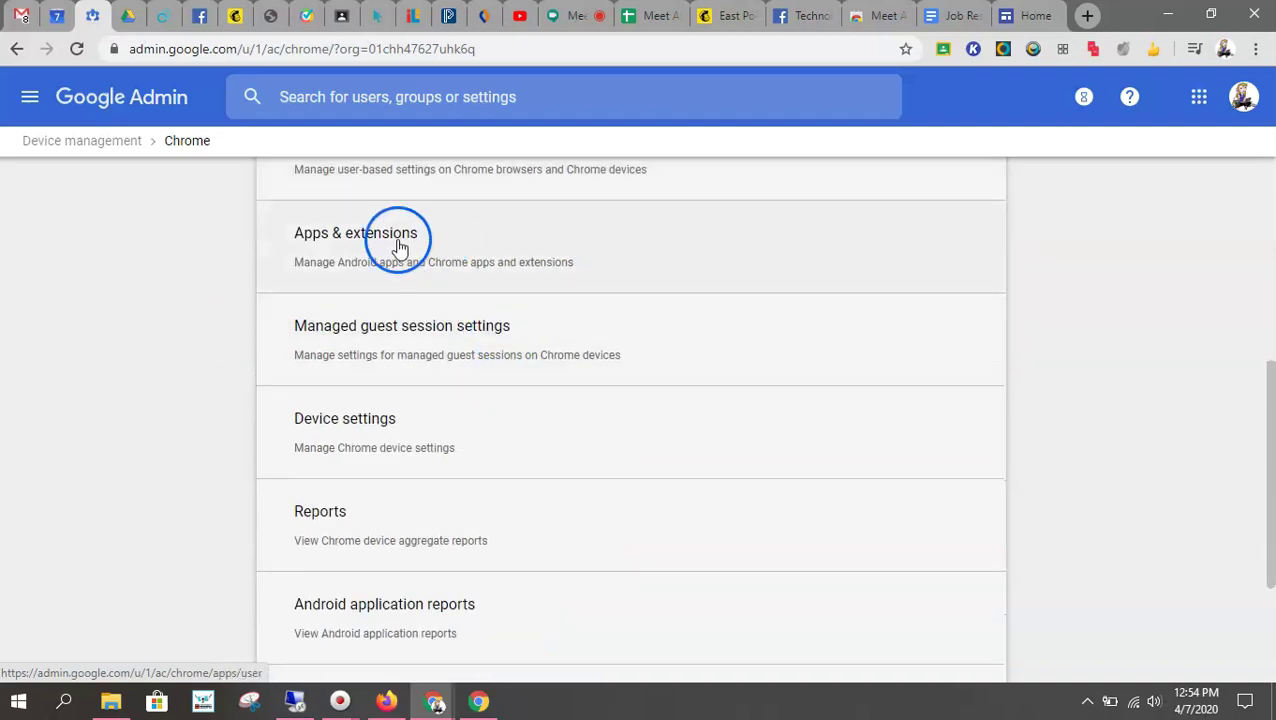
left_click(366, 272)
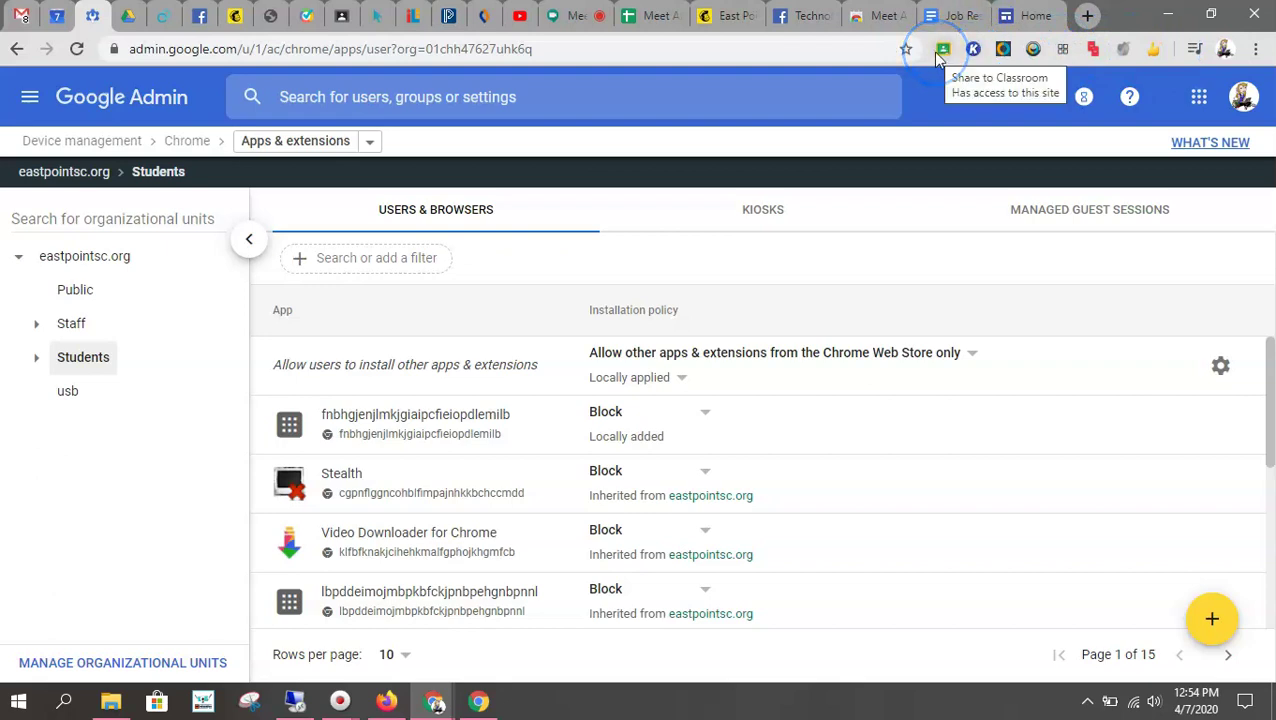
Review the installation policies of the Students apps and extensions on the first two pages of the list
left_click(970, 50)
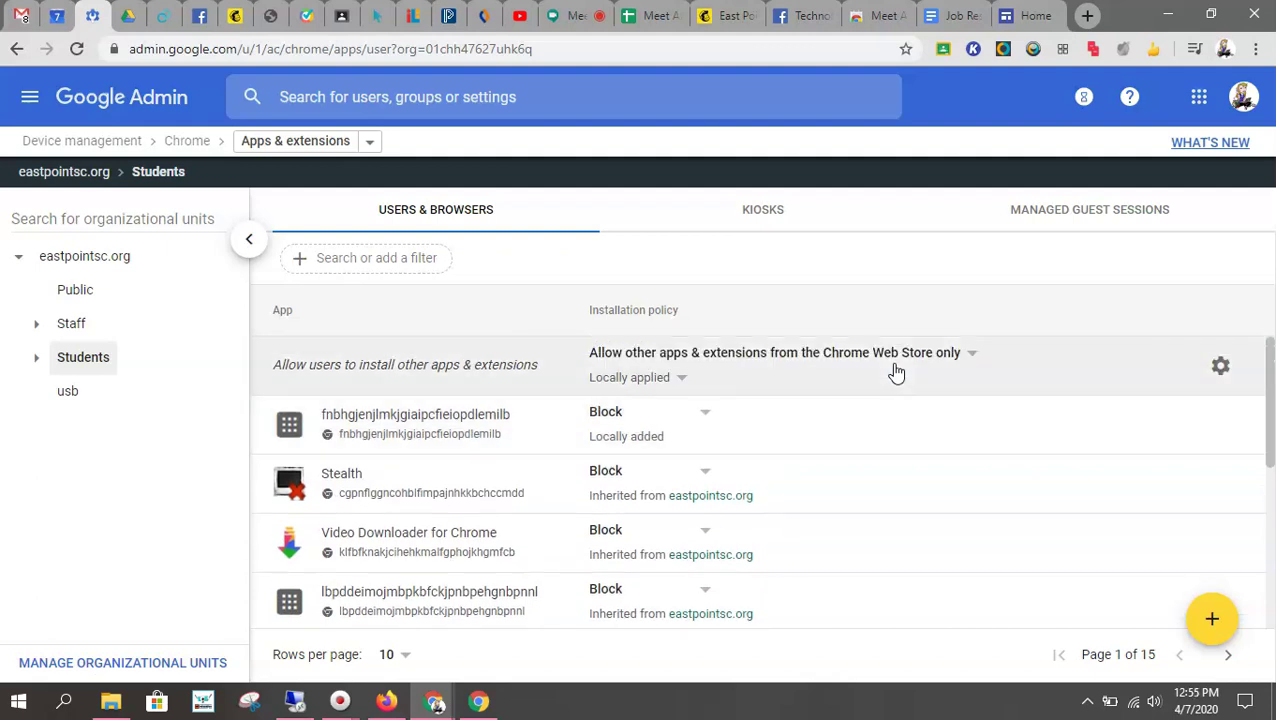
scroll(890, 373, "down", 3)
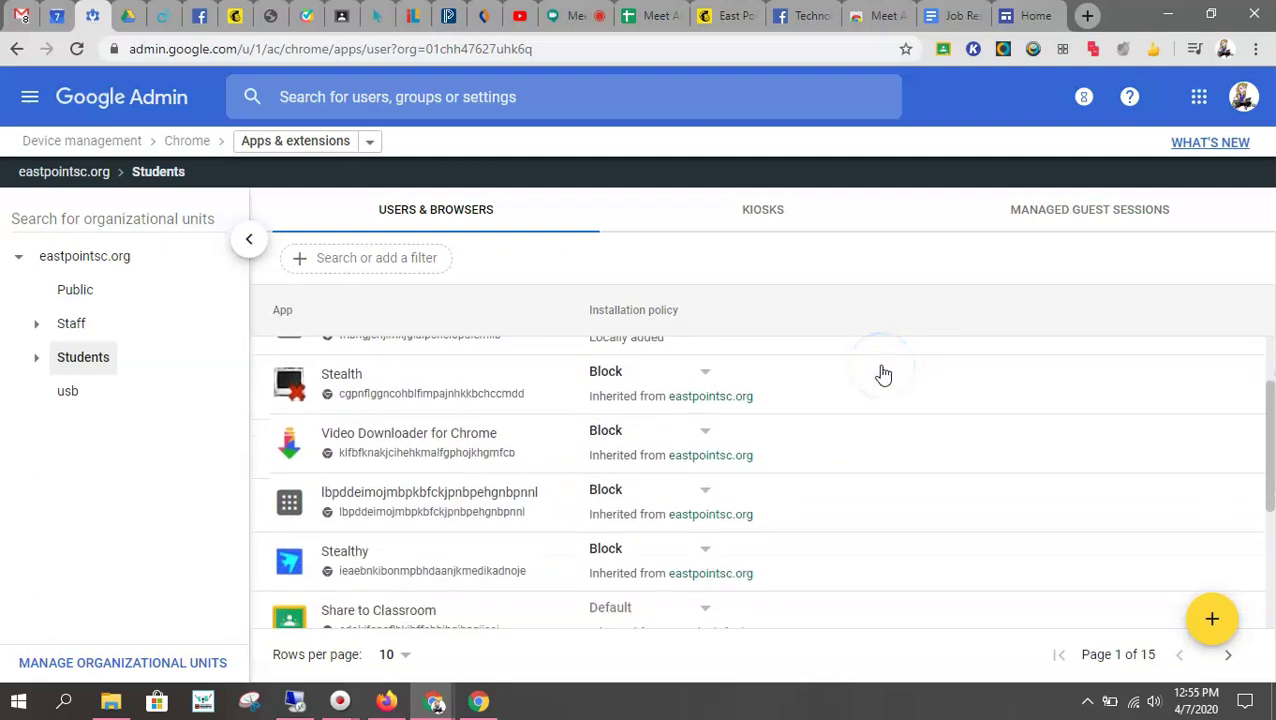
scroll(883, 373, "down", 1)
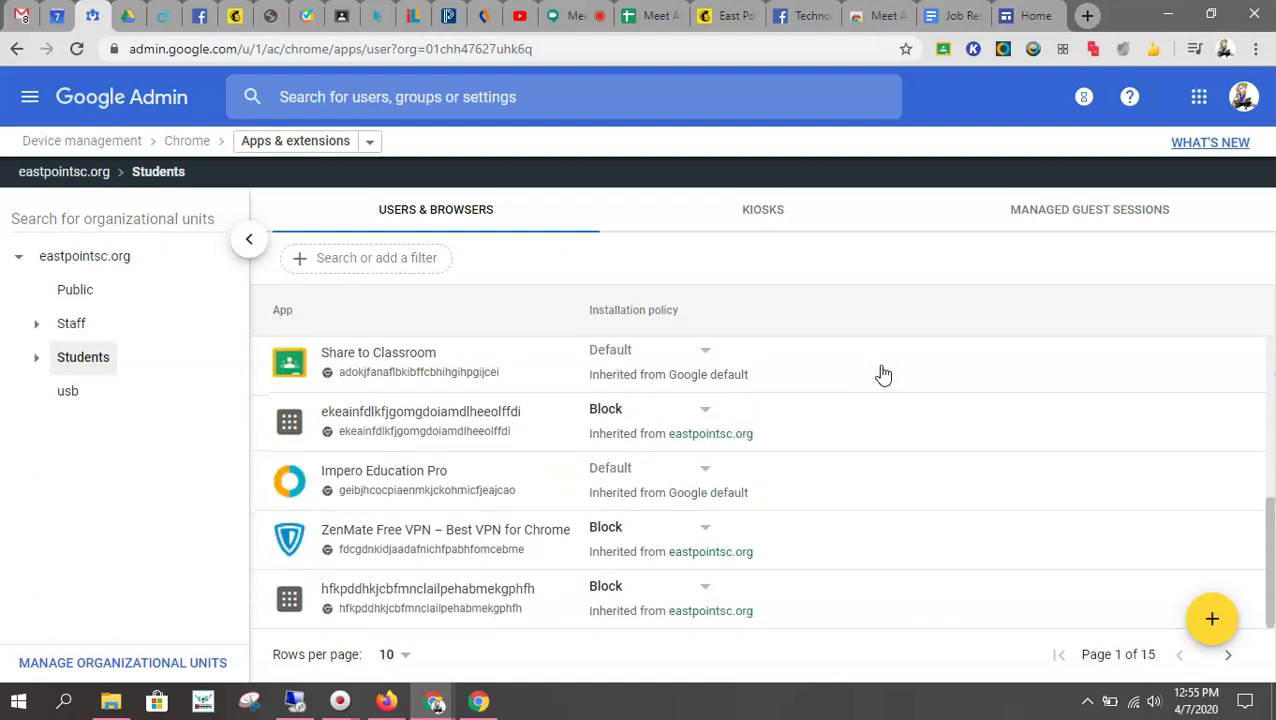
left_click(644, 520)
scroll(644, 520, "up", 4)
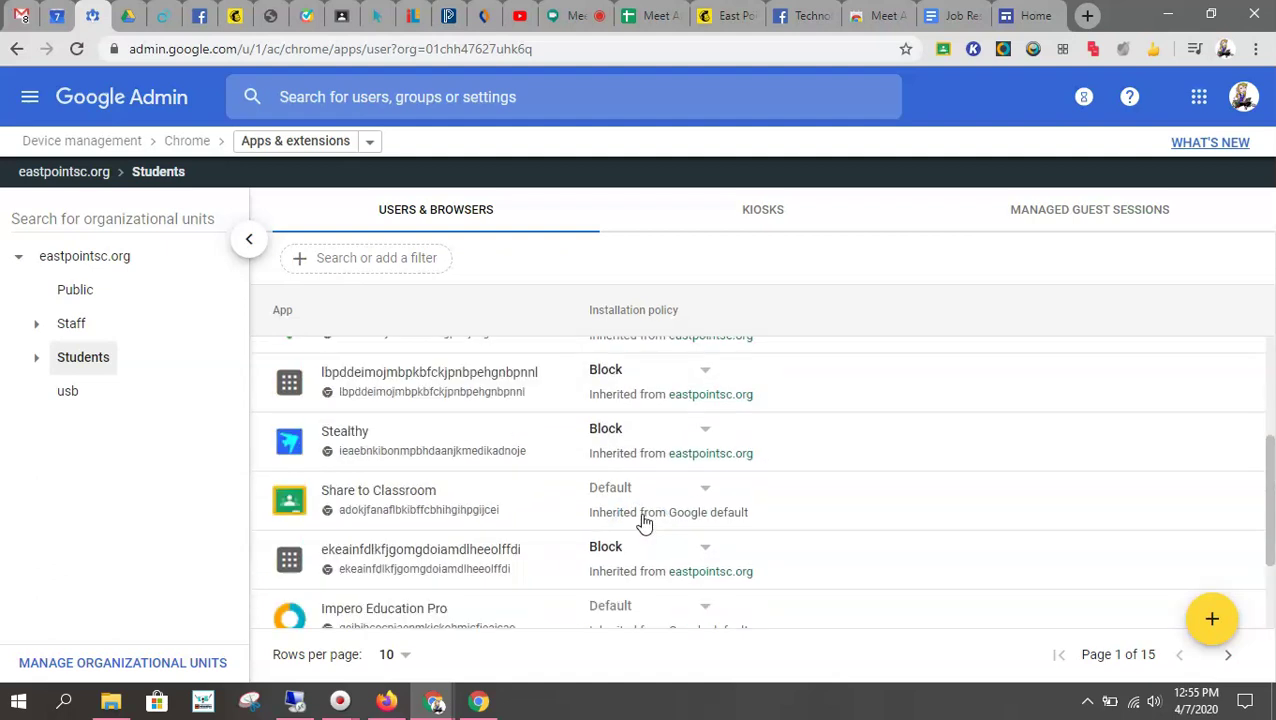
left_click(1228, 655)
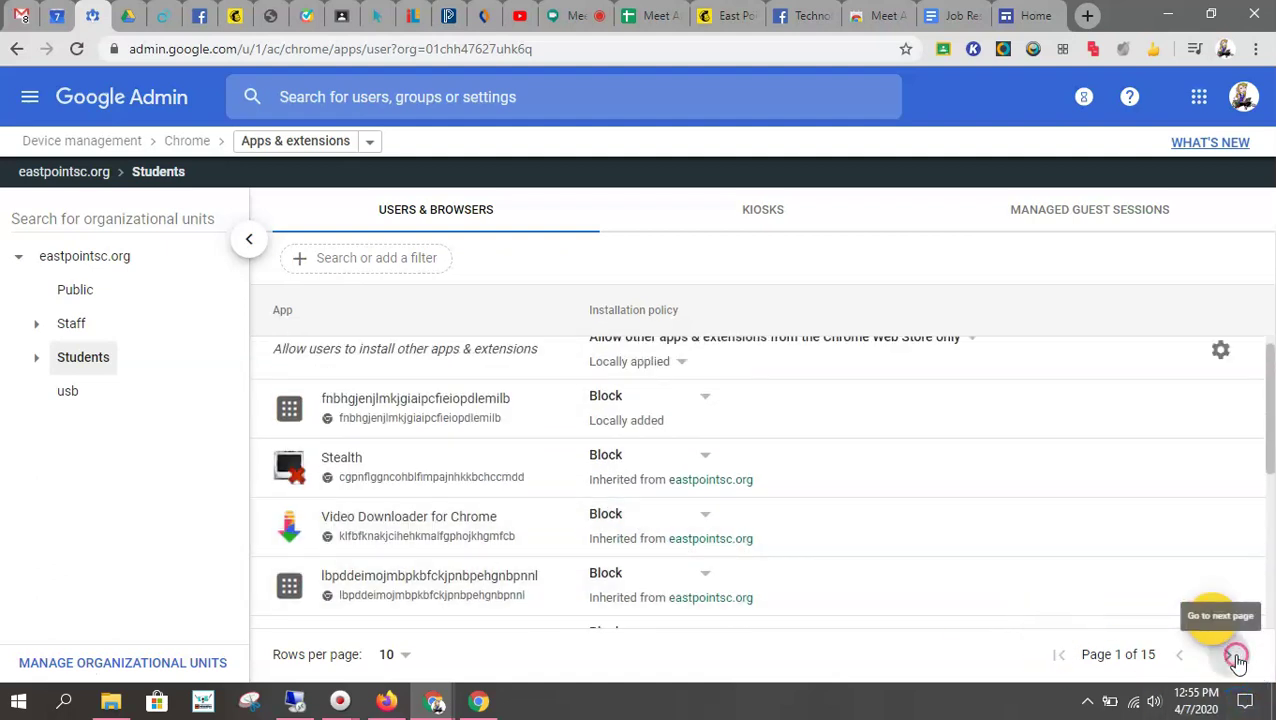
scroll(641, 561, "down", 3)
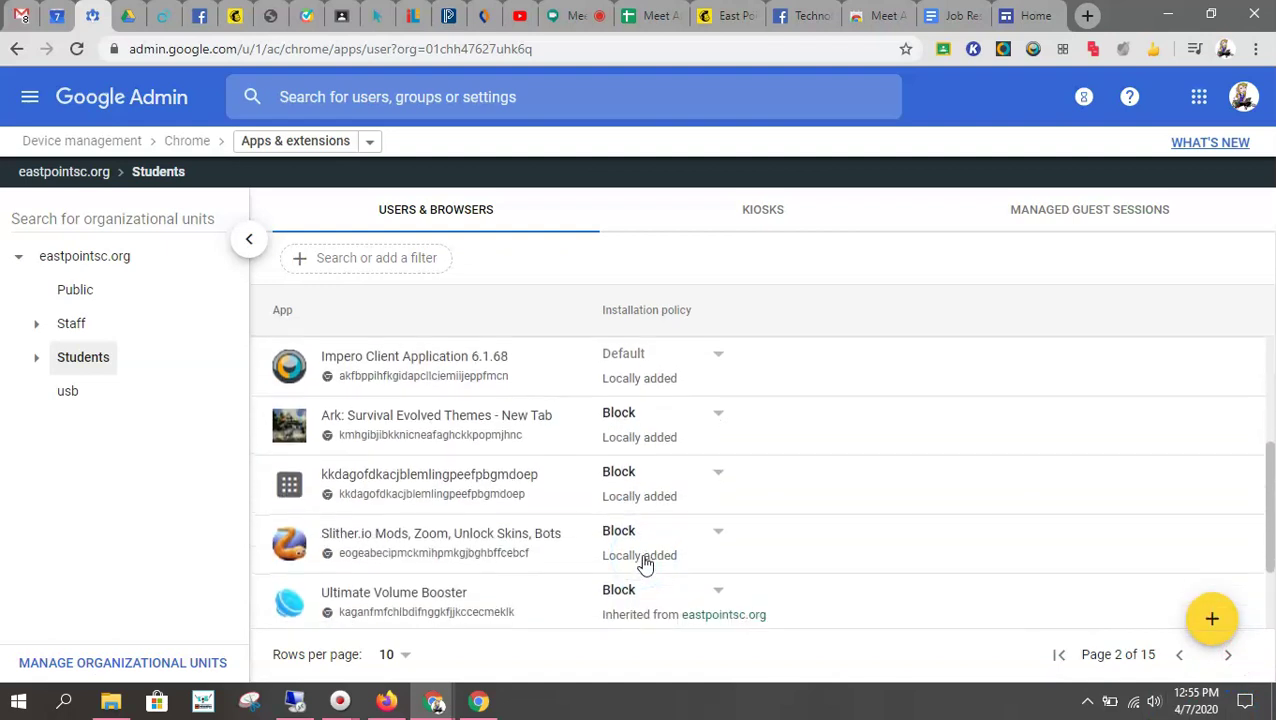
View the installation policy choices for the Slither.io Mods, Zoom, Unlock Skins, Bots extension in the Students list
scroll(645, 563, "down", 2)
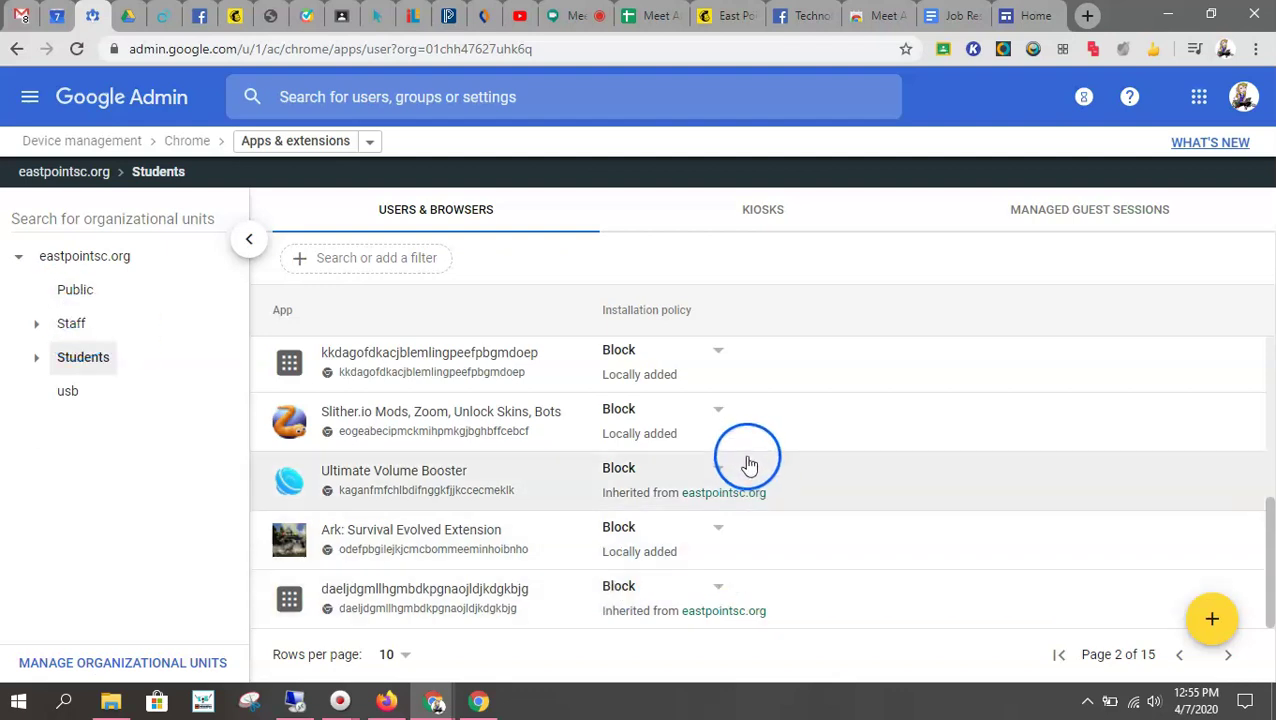
left_click(719, 414)
left_click_drag(719, 416, 681, 318)
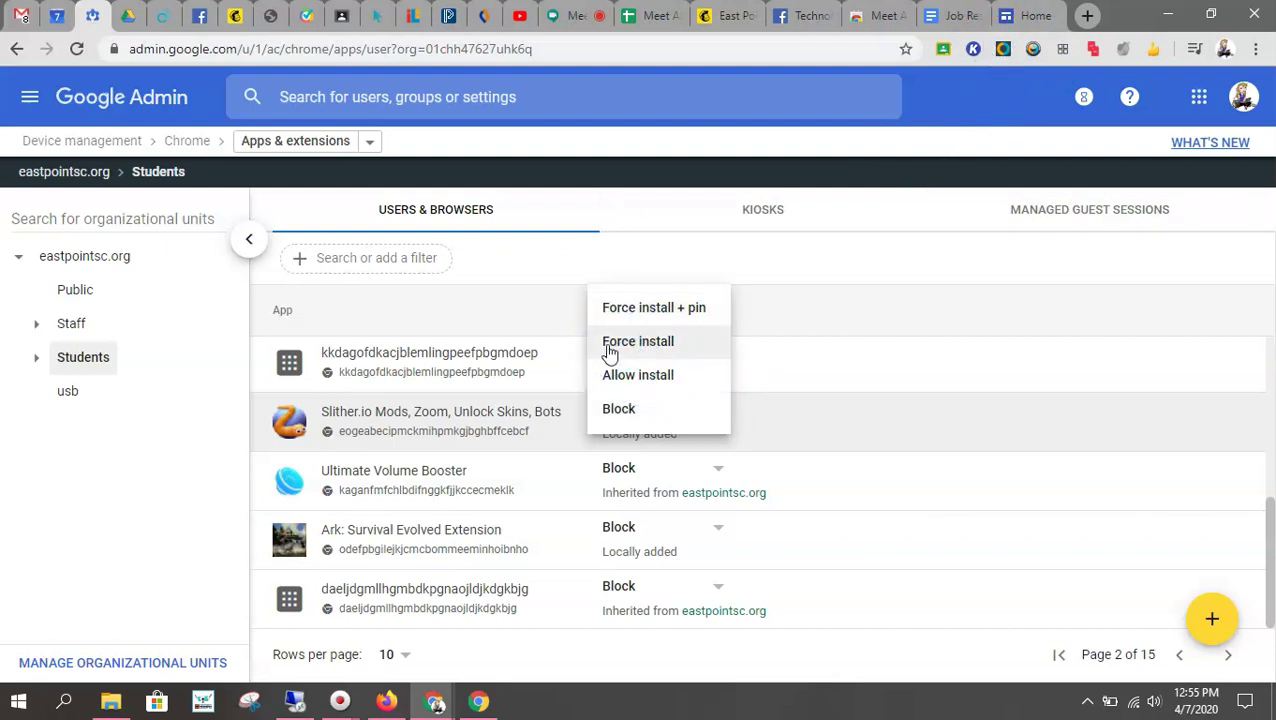
left_click(622, 377)
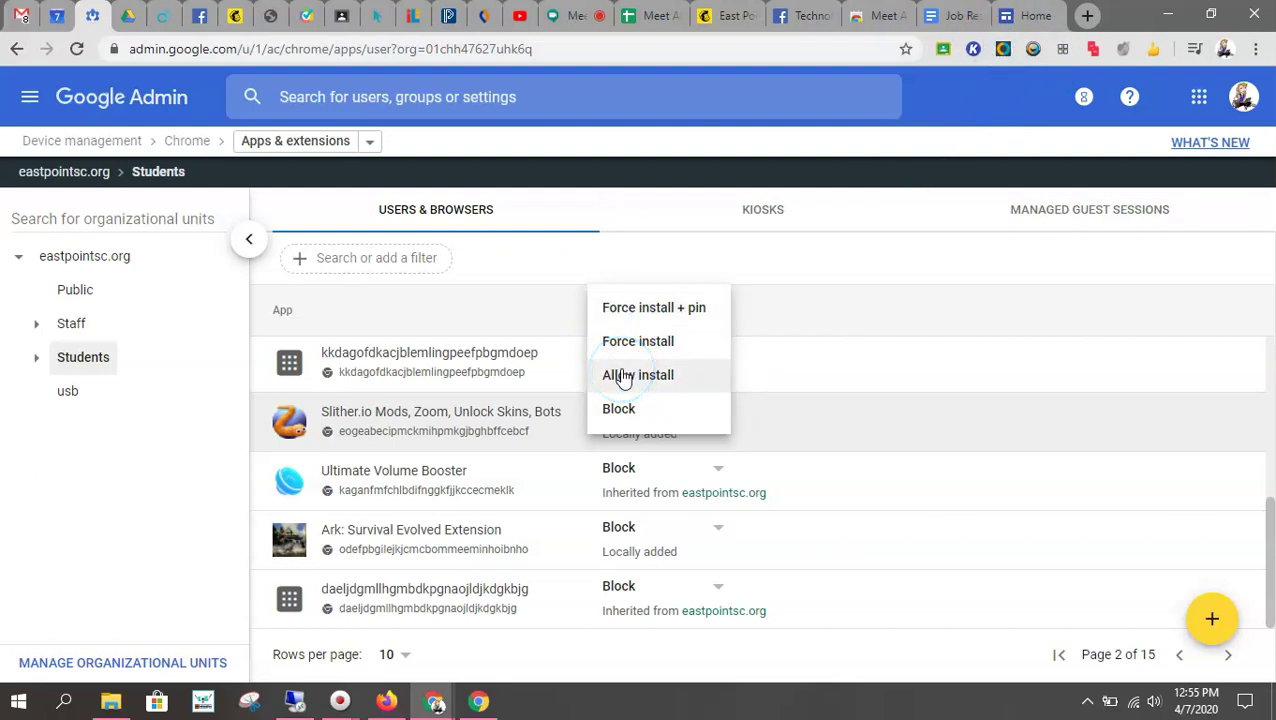
left_click(658, 422)
Check the Meet Attendance extension's ID in its Chrome Web Store address for the add-by-ID dialog, and cancel adding it
mouse_move(1204, 628)
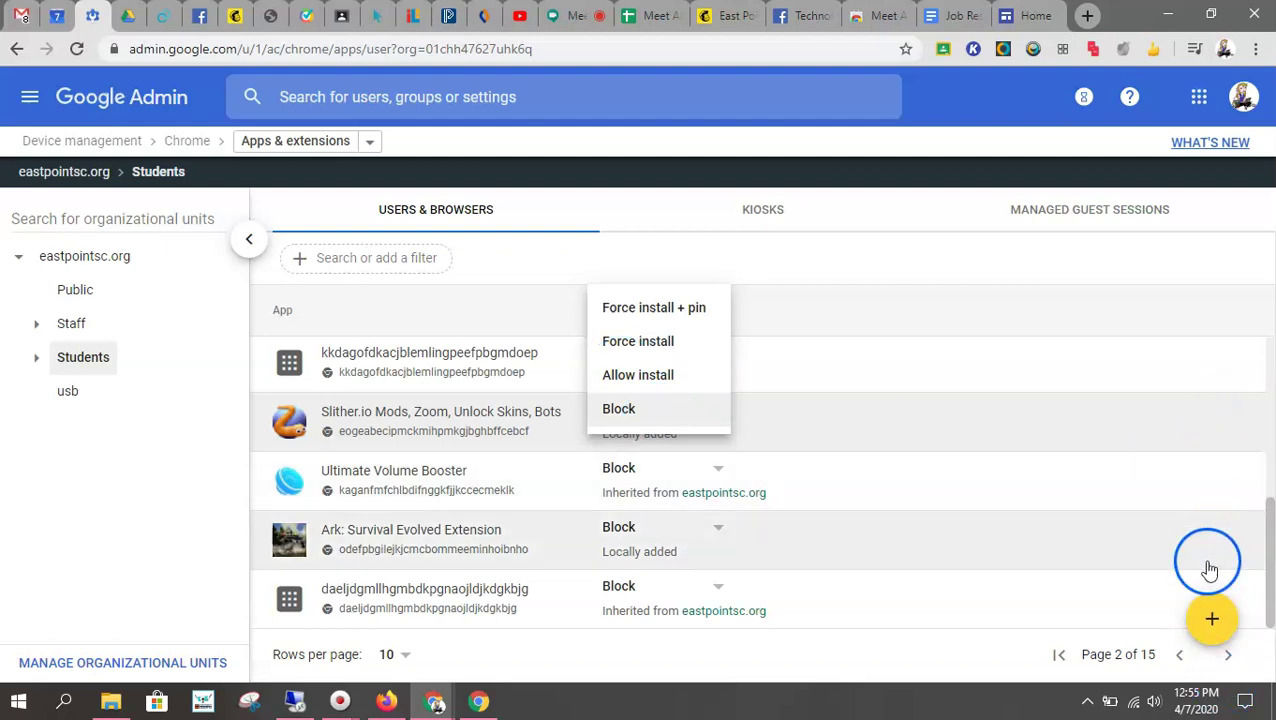
left_click(1212, 458)
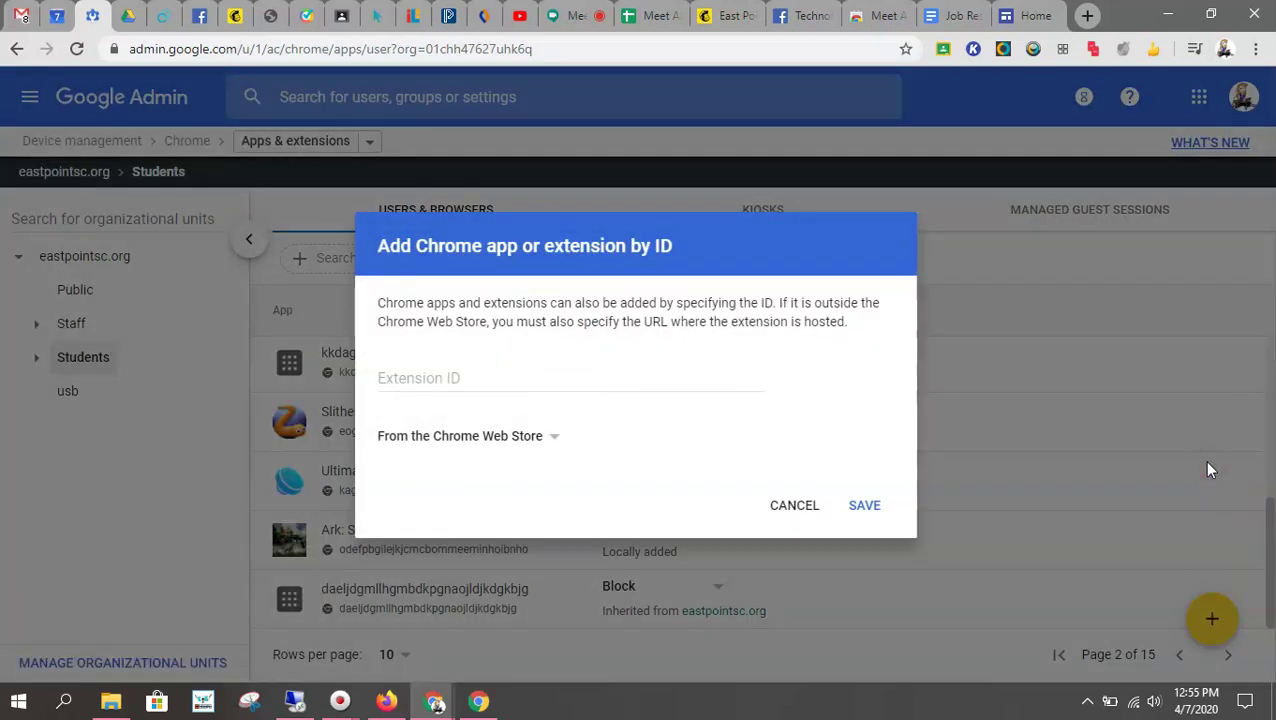
left_click(858, 17)
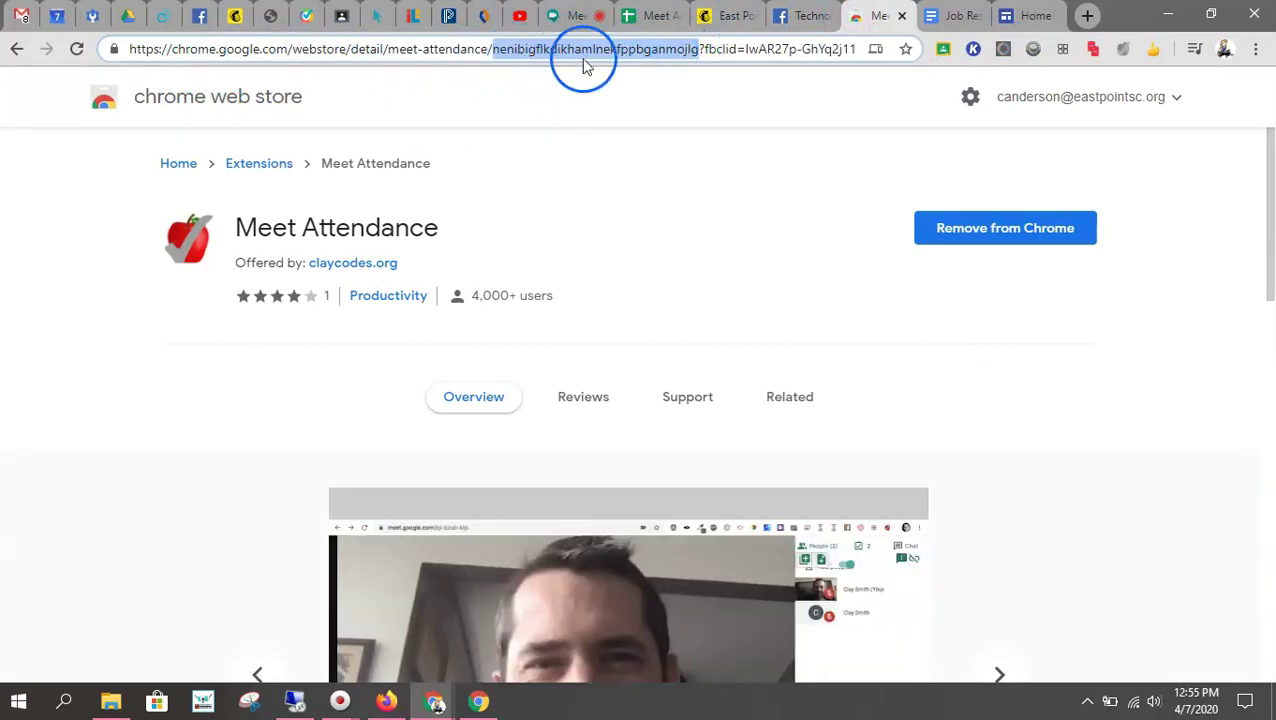
left_click(94, 14)
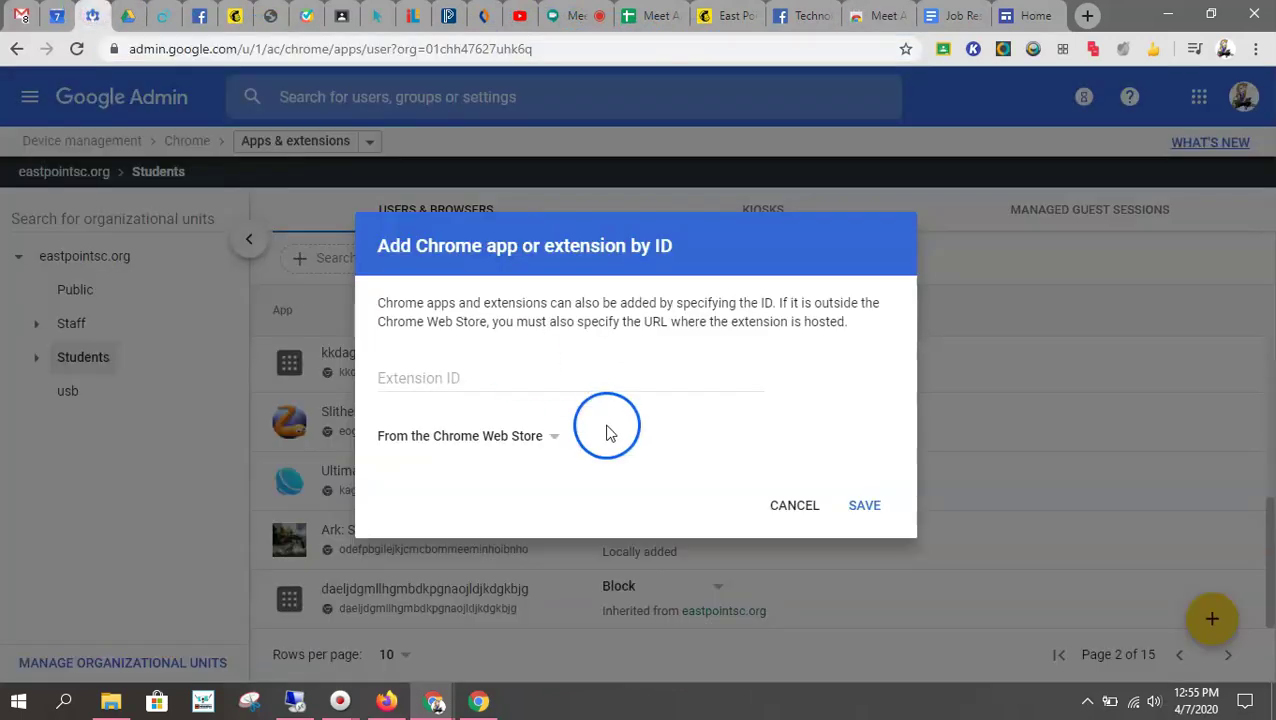
left_click(789, 509)
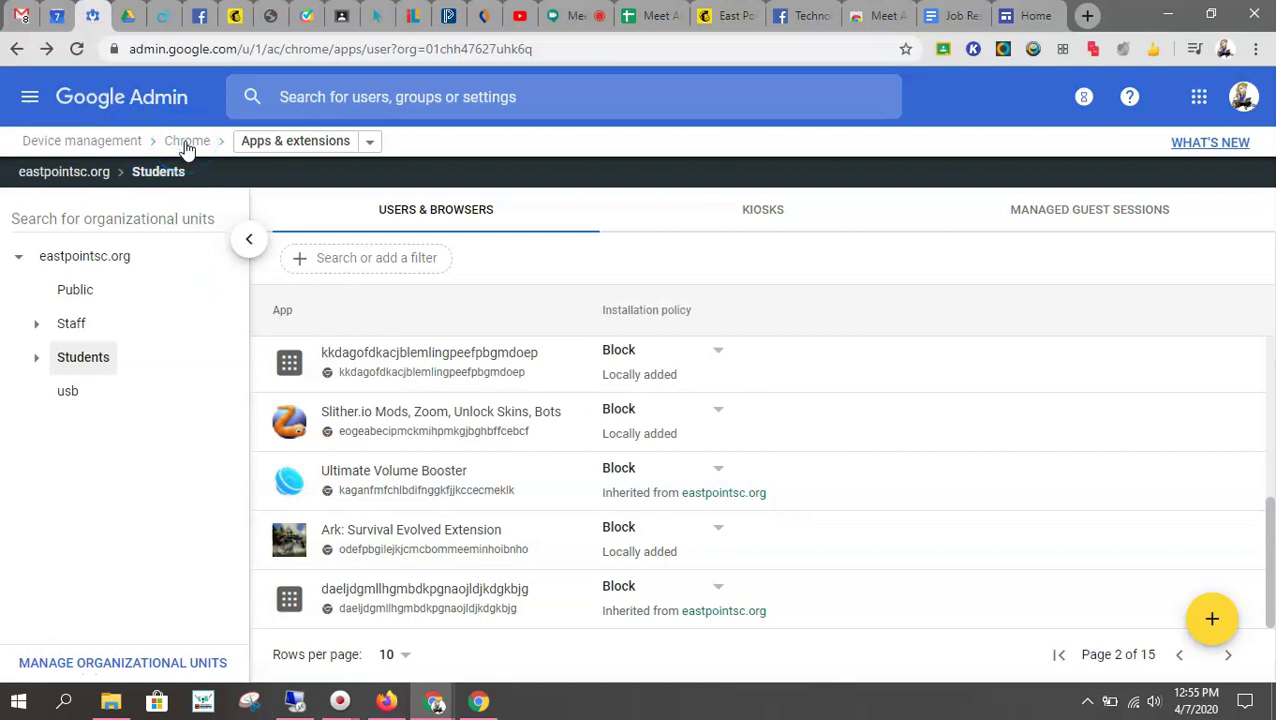
View the kiosk apps for the Students organizational unit and return to the users and browsers app list
left_click(765, 224)
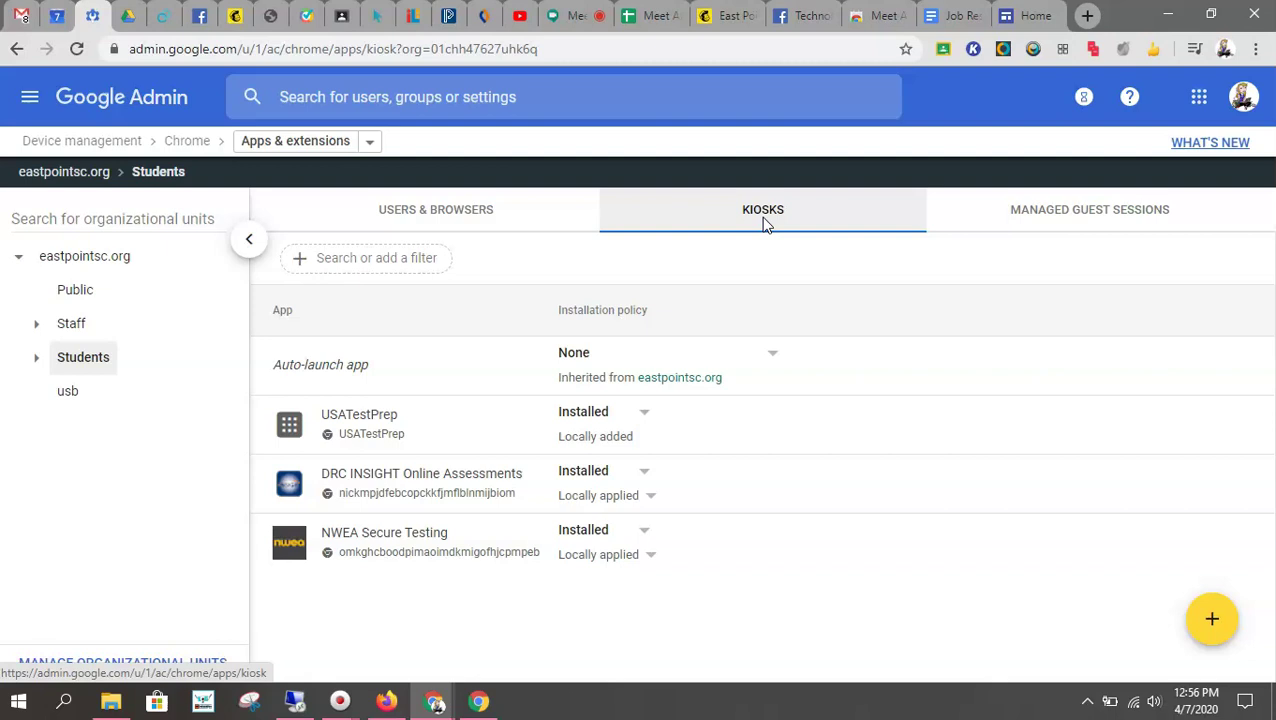
left_click(393, 222)
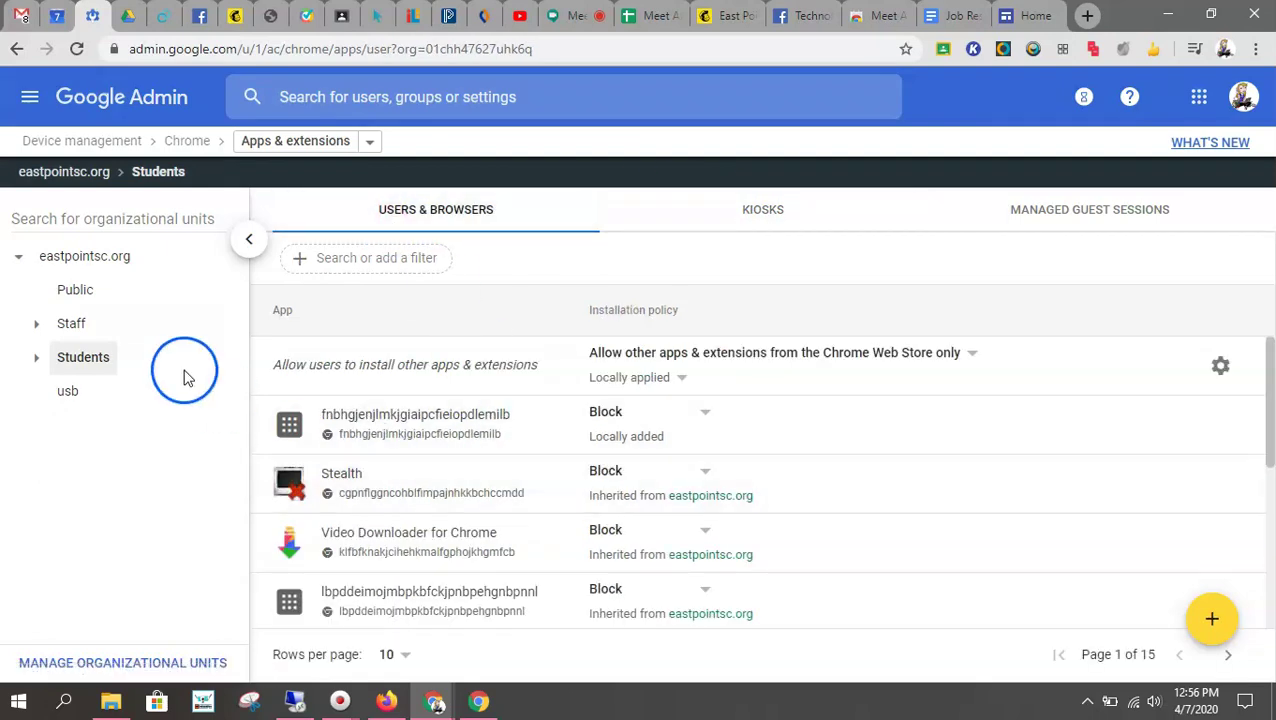
scroll(649, 495, "down", 3)
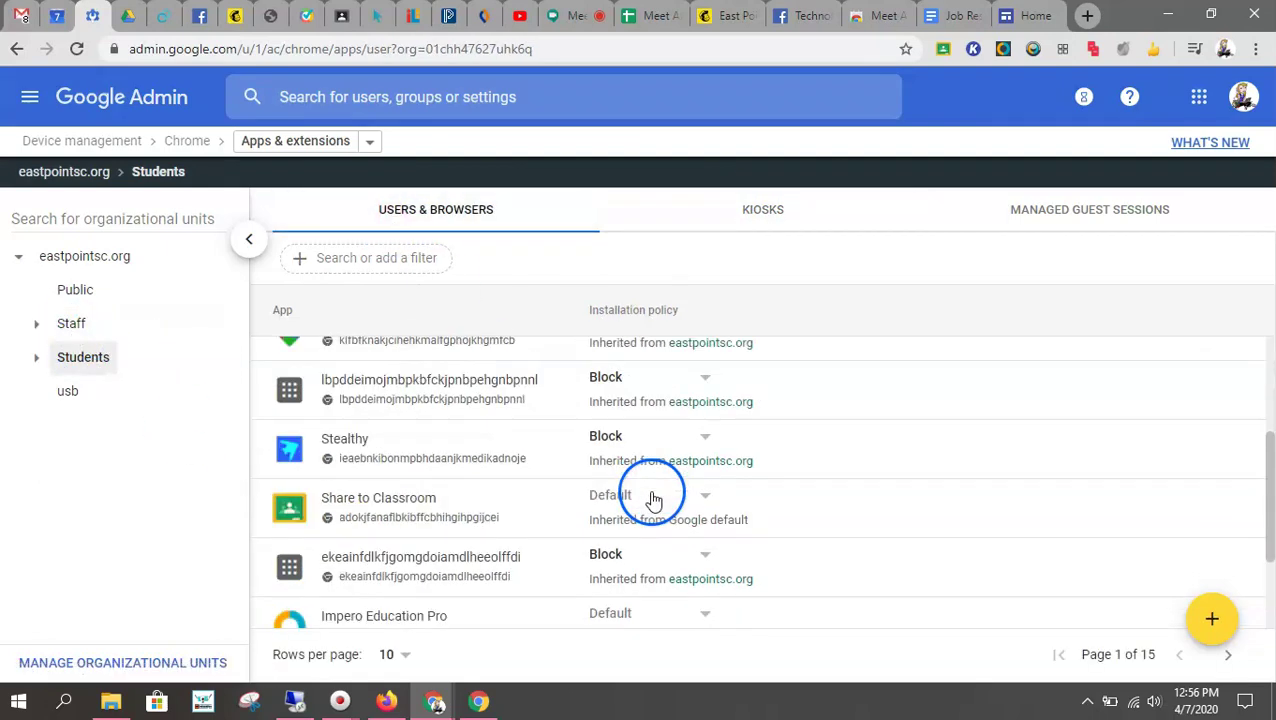
Return to the Chrome Management overview and look through its sections, from devices and managed browsers to reports and printers
left_click(189, 141)
scroll(657, 543, "down", 1)
scroll(657, 543, "down", 5)
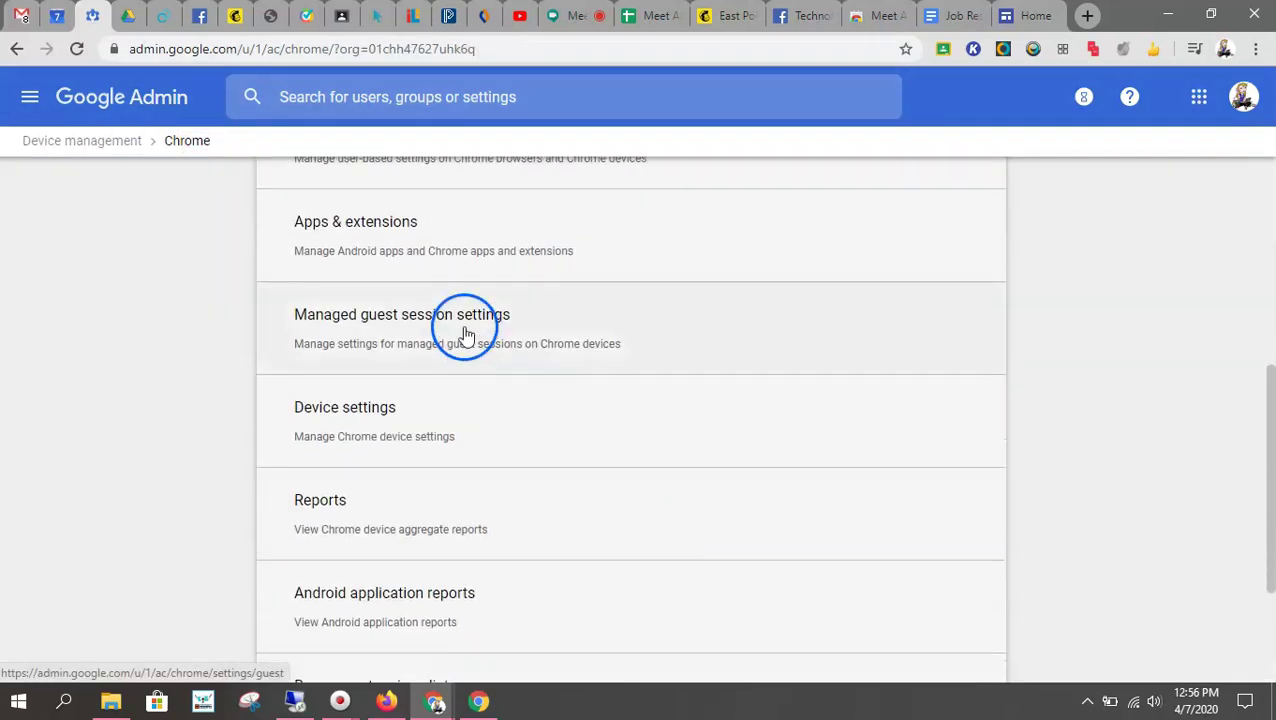
scroll(531, 537, "down", 2)
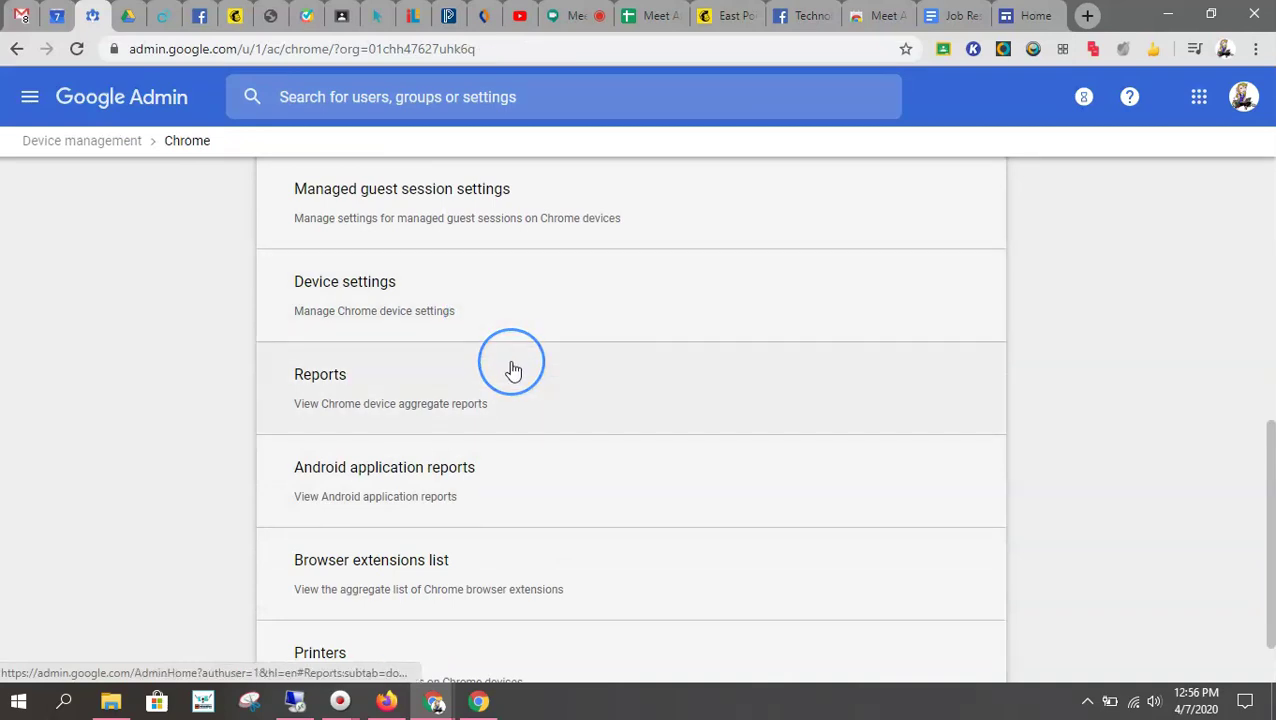
scroll(512, 370, "down", 1)
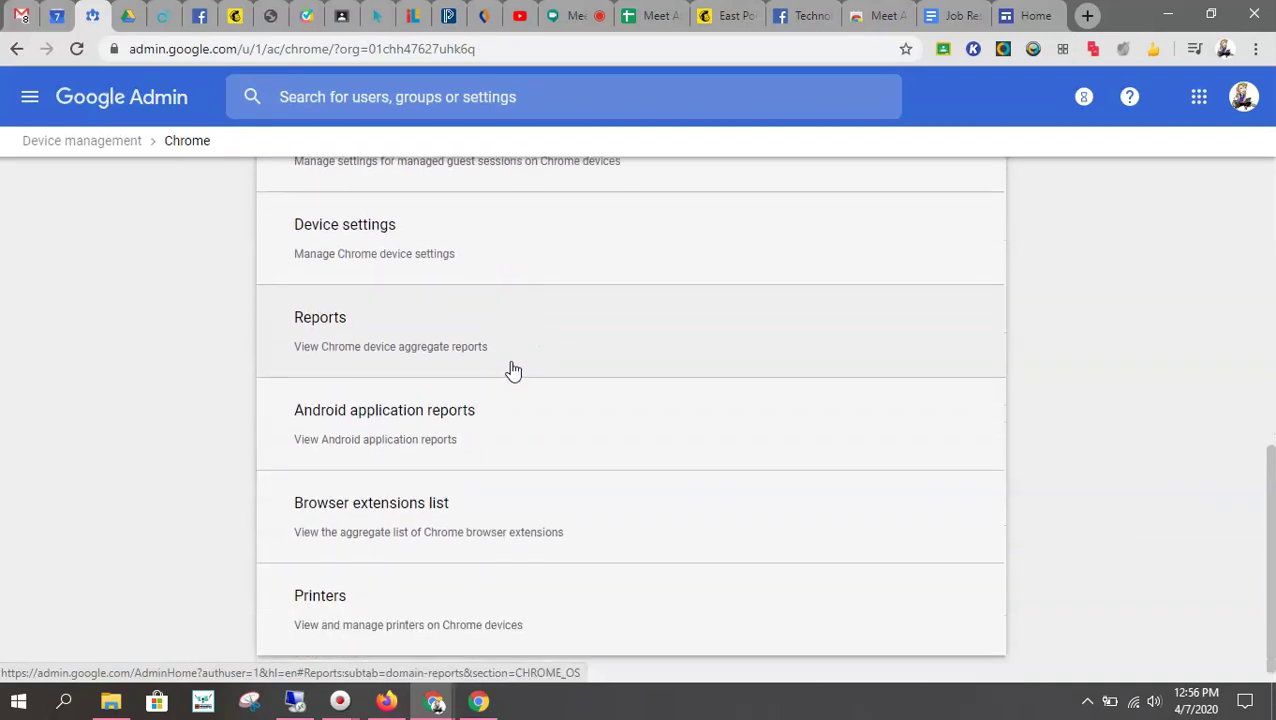
scroll(513, 370, "up", 3)
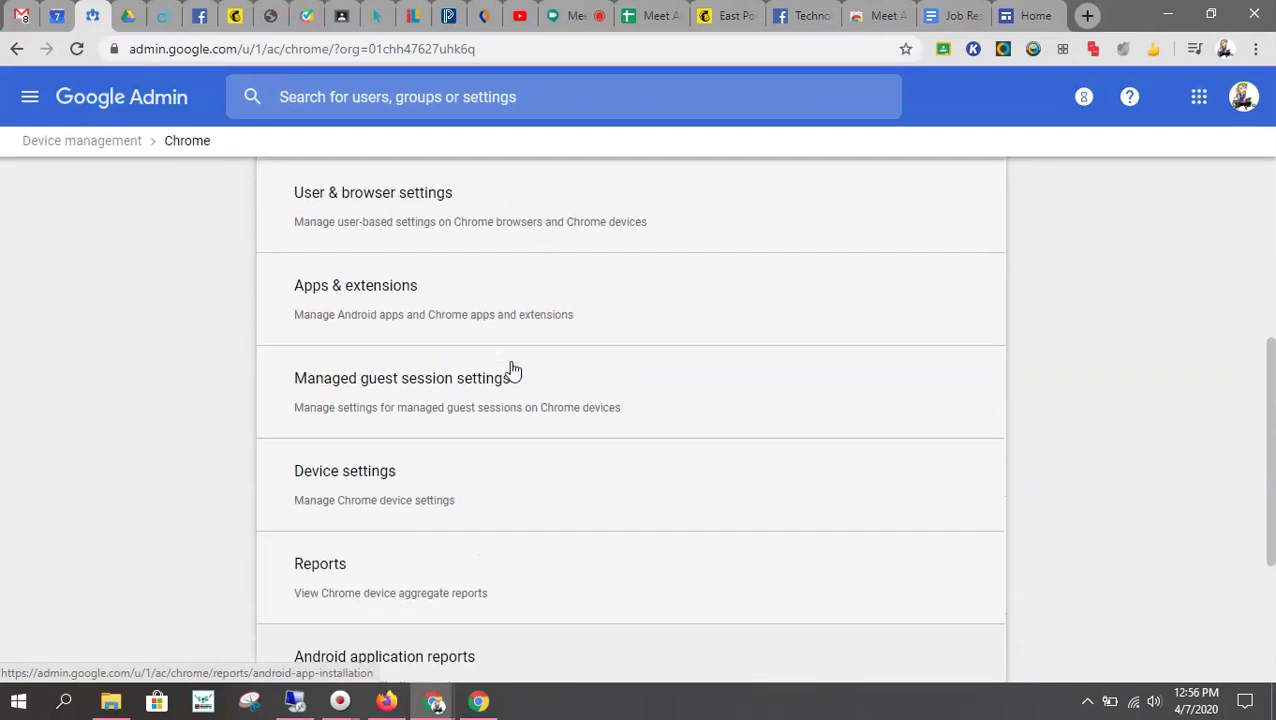
scroll(513, 370, "down", 2)
scroll(581, 415, "up", 6)
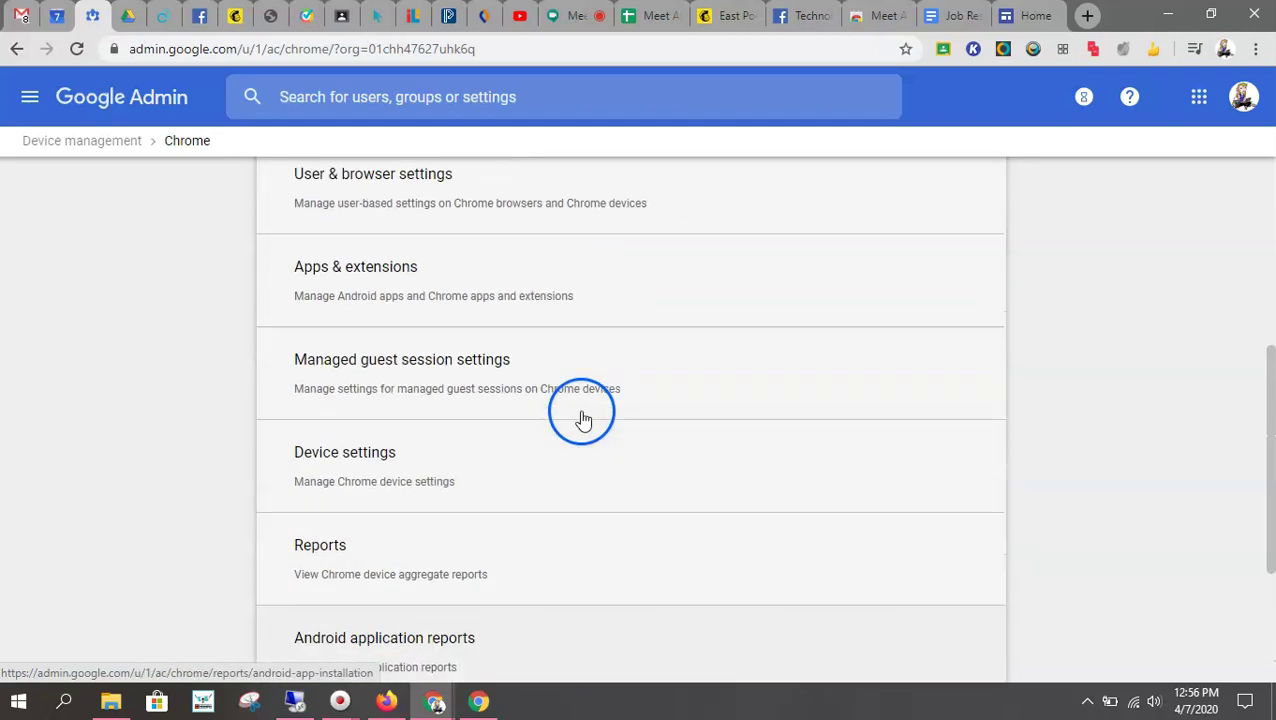
scroll(577, 433, "down", 6)
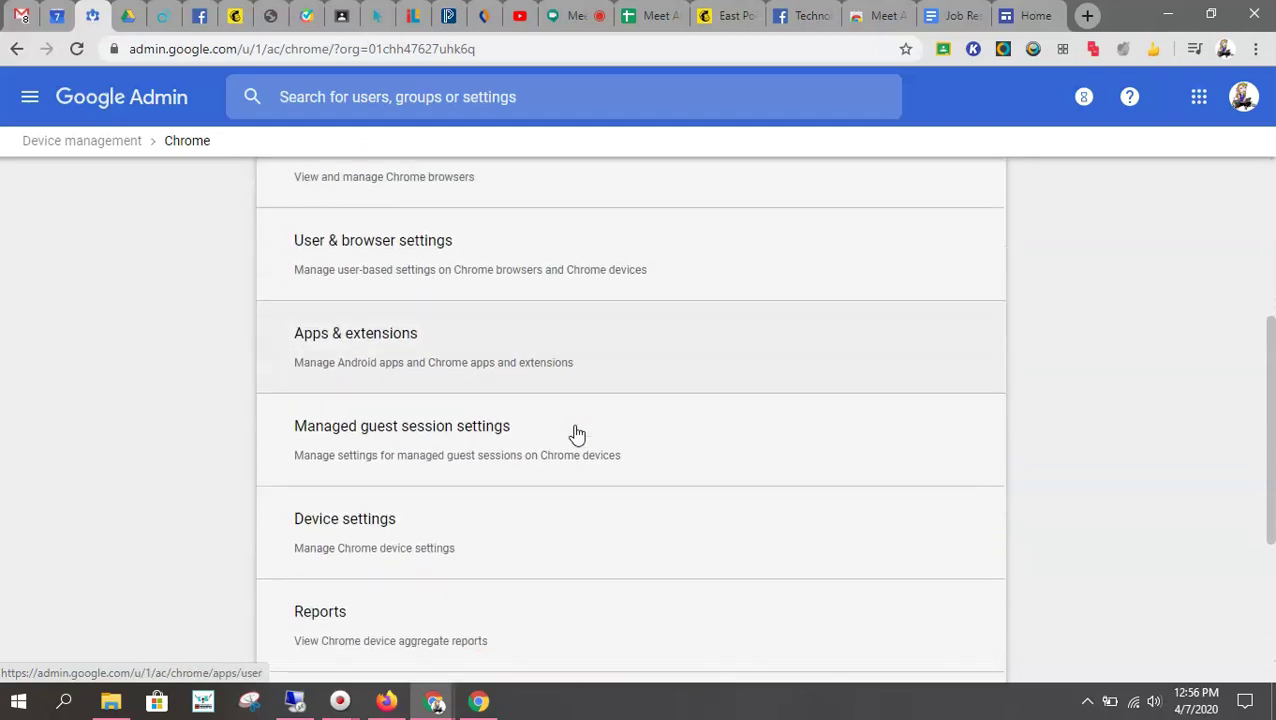
scroll(572, 433, "up", 6)
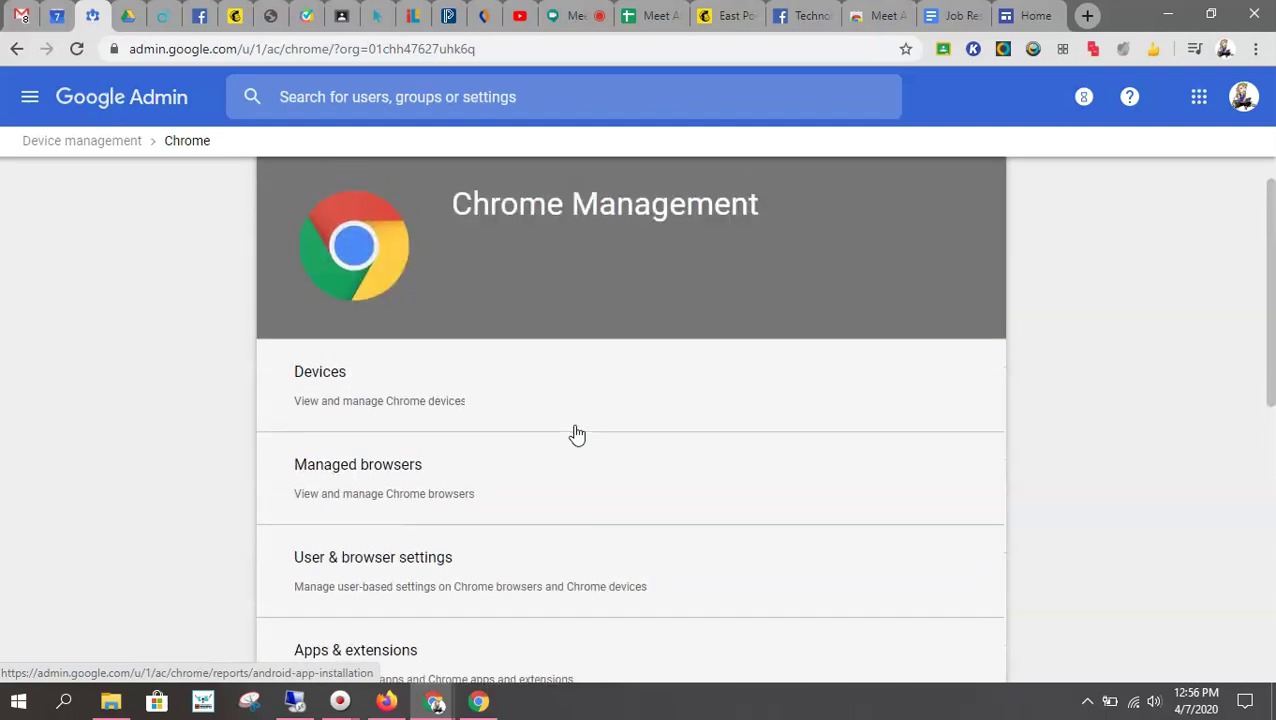
Go back to the Device management page with the device type overview
left_click(88, 107)
left_click(115, 142)
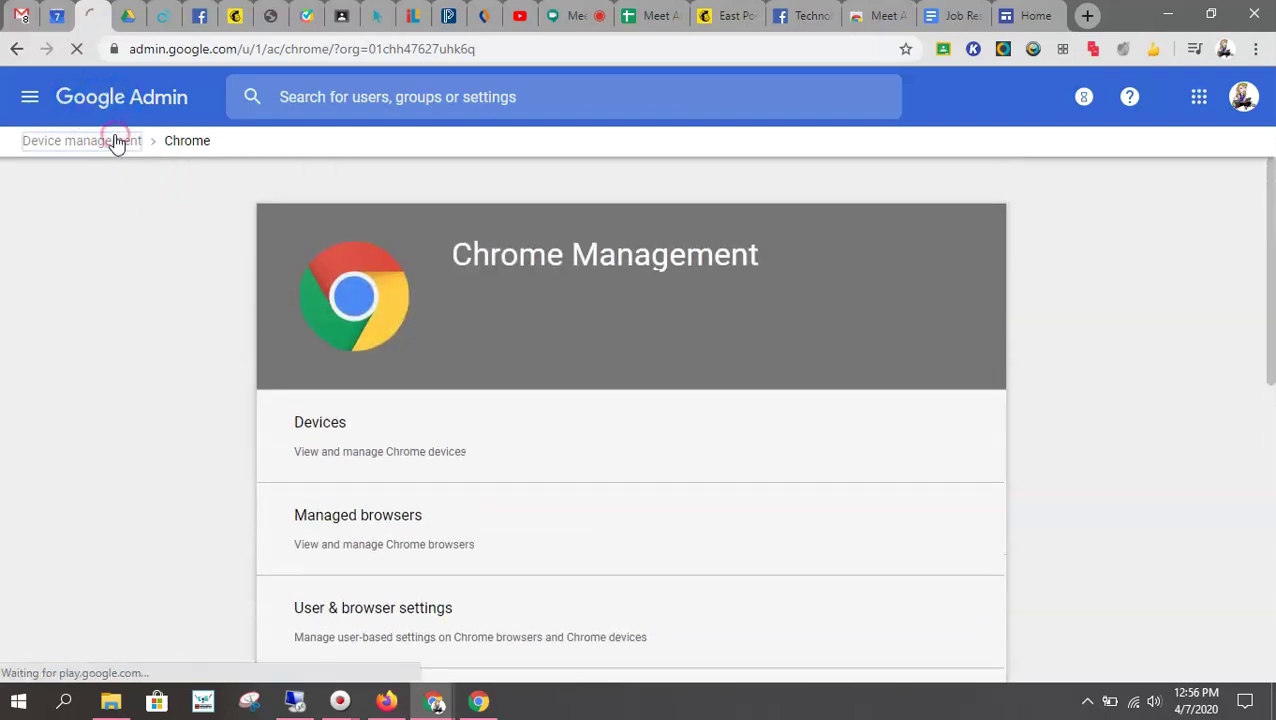
left_click(46, 146)
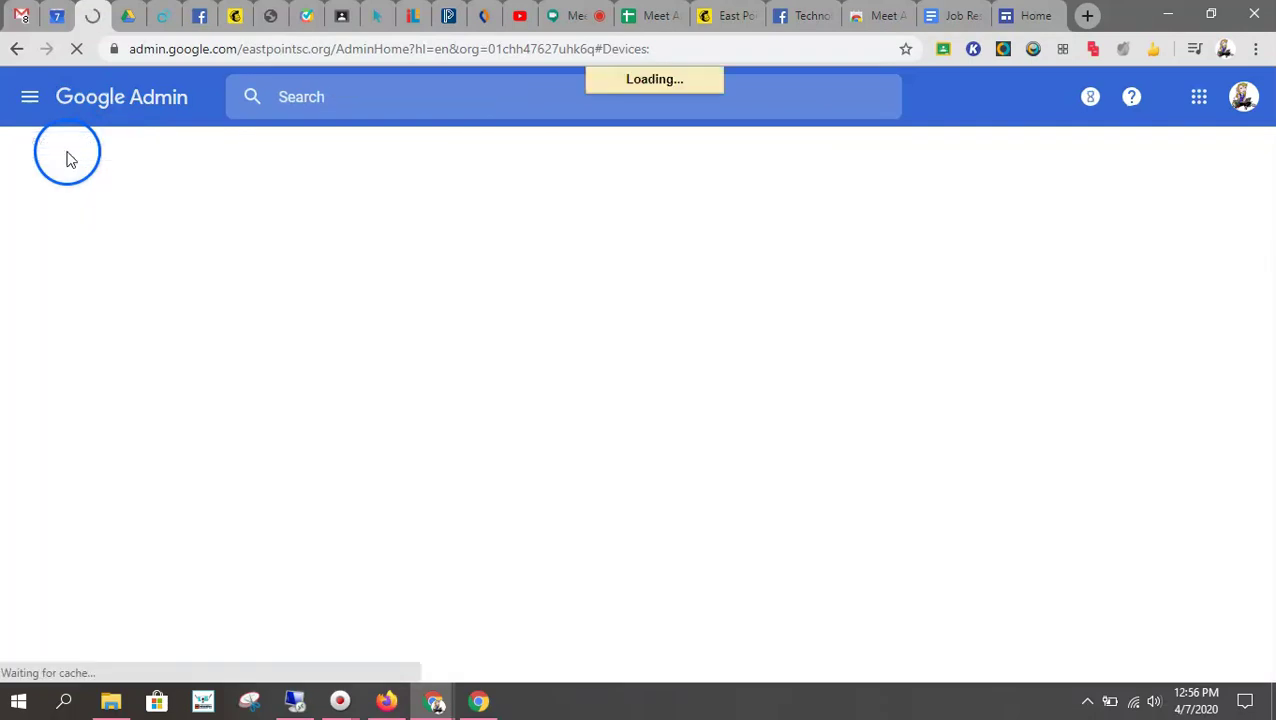
left_click(356, 381)
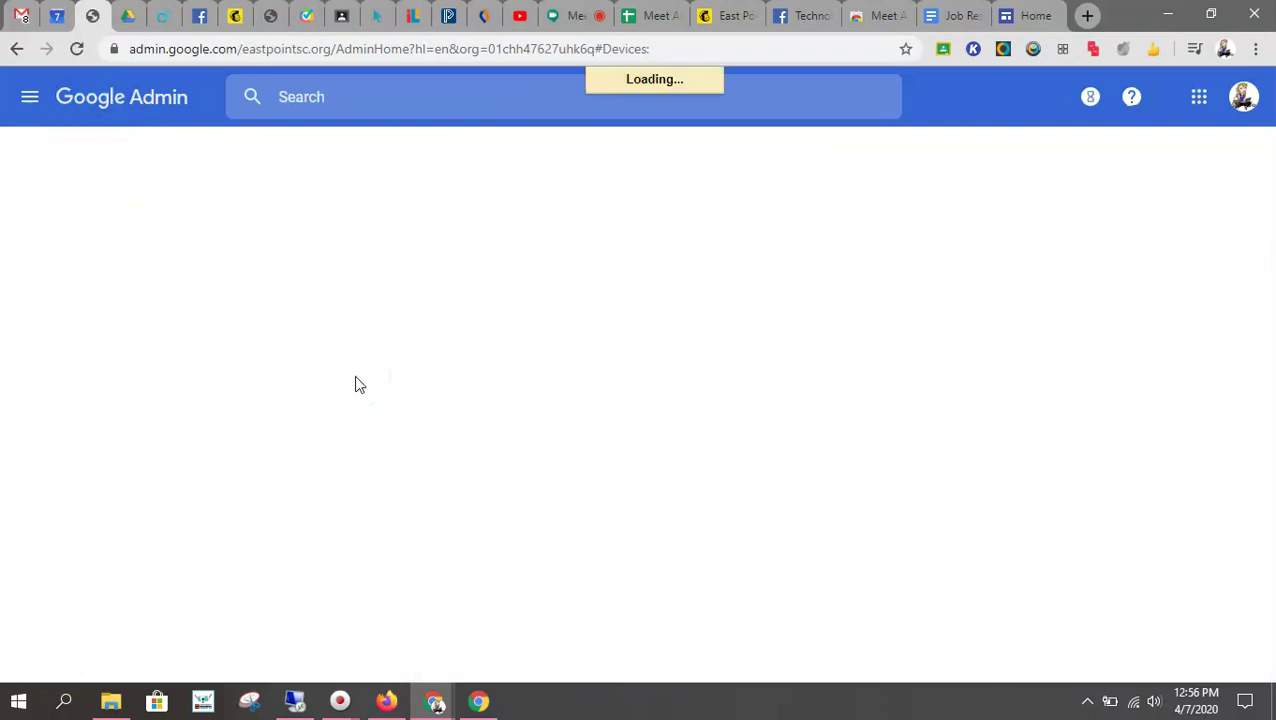
left_click(650, 455)
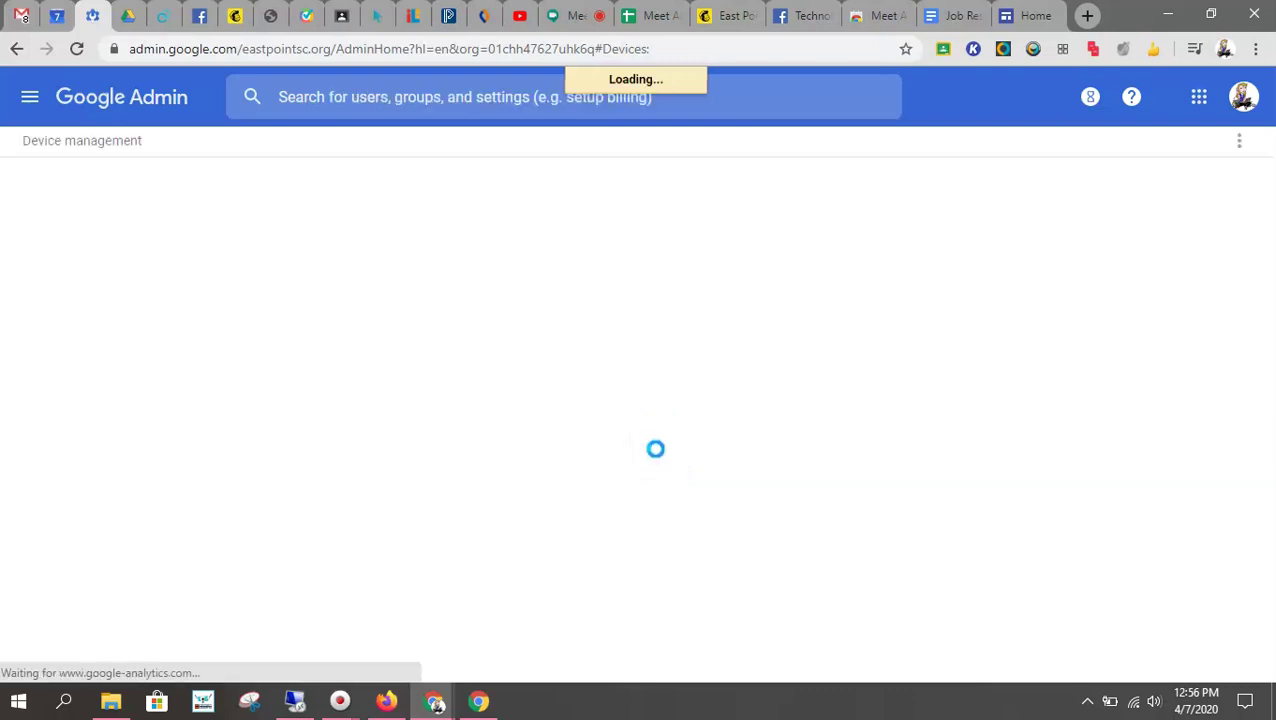
left_click(142, 264)
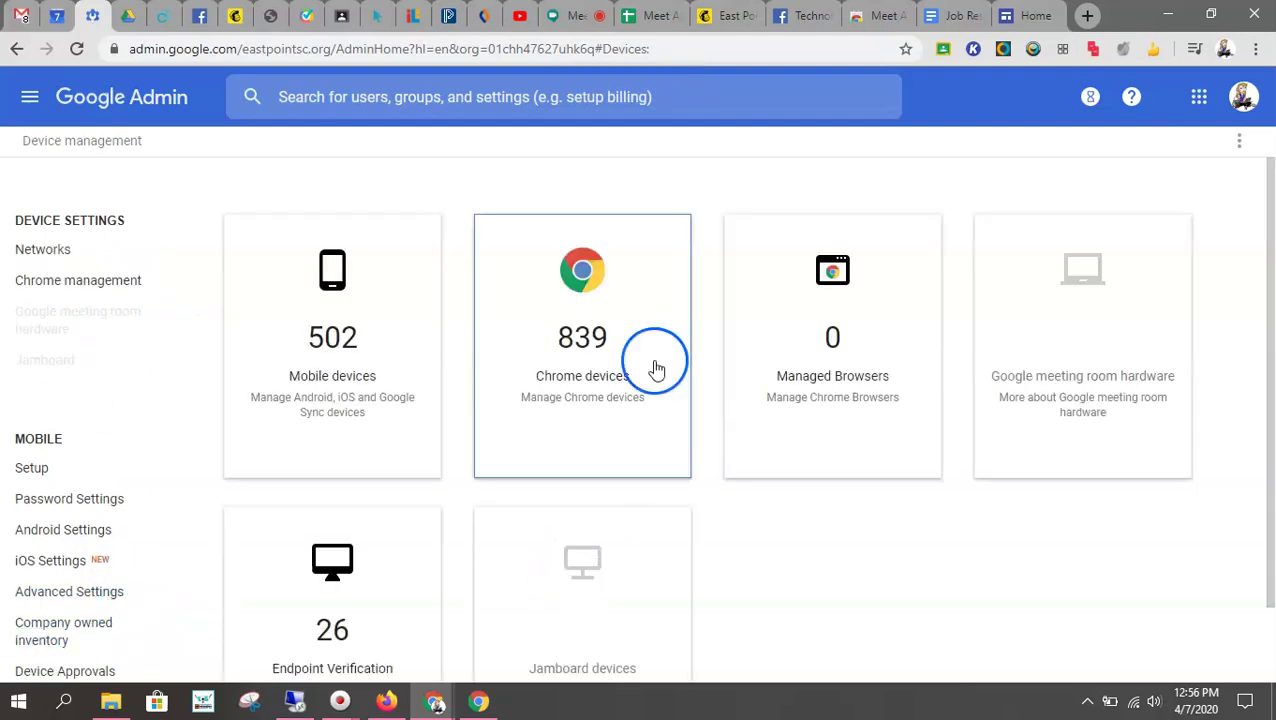
Open the list of Chrome devices and look at the filter options, such as serial number
left_click(602, 365)
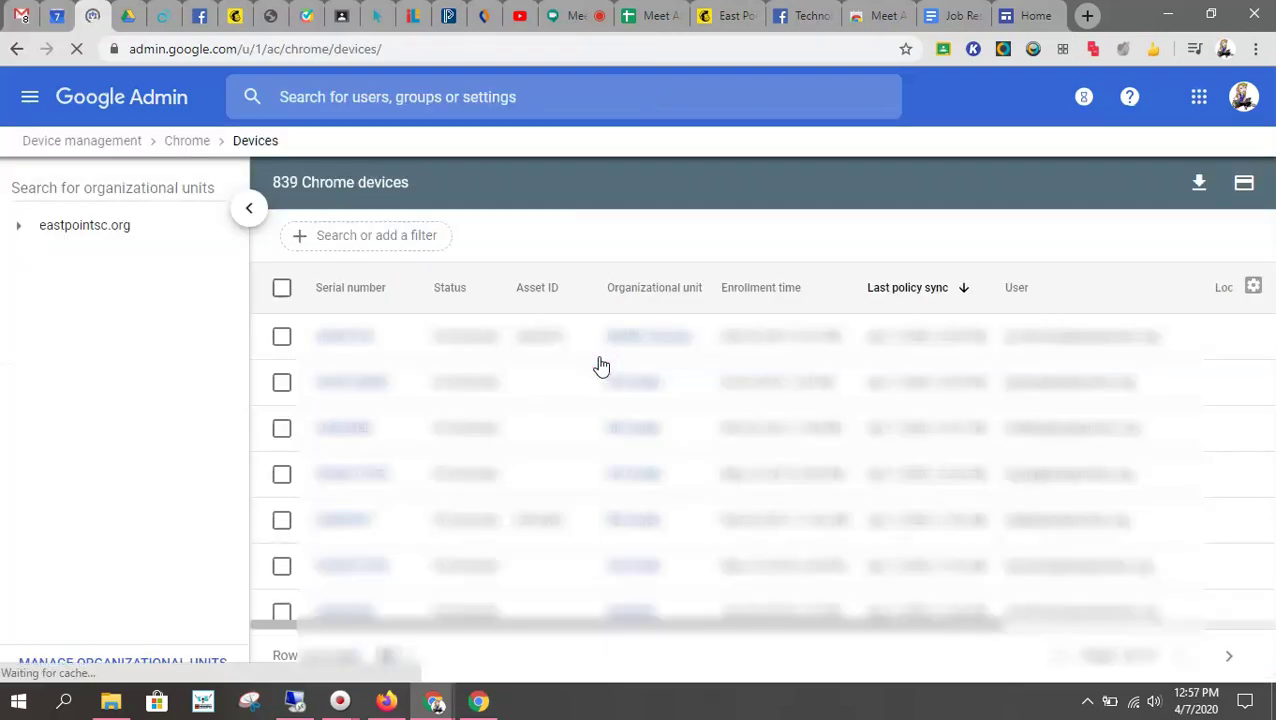
left_click(772, 478)
left_click(428, 517)
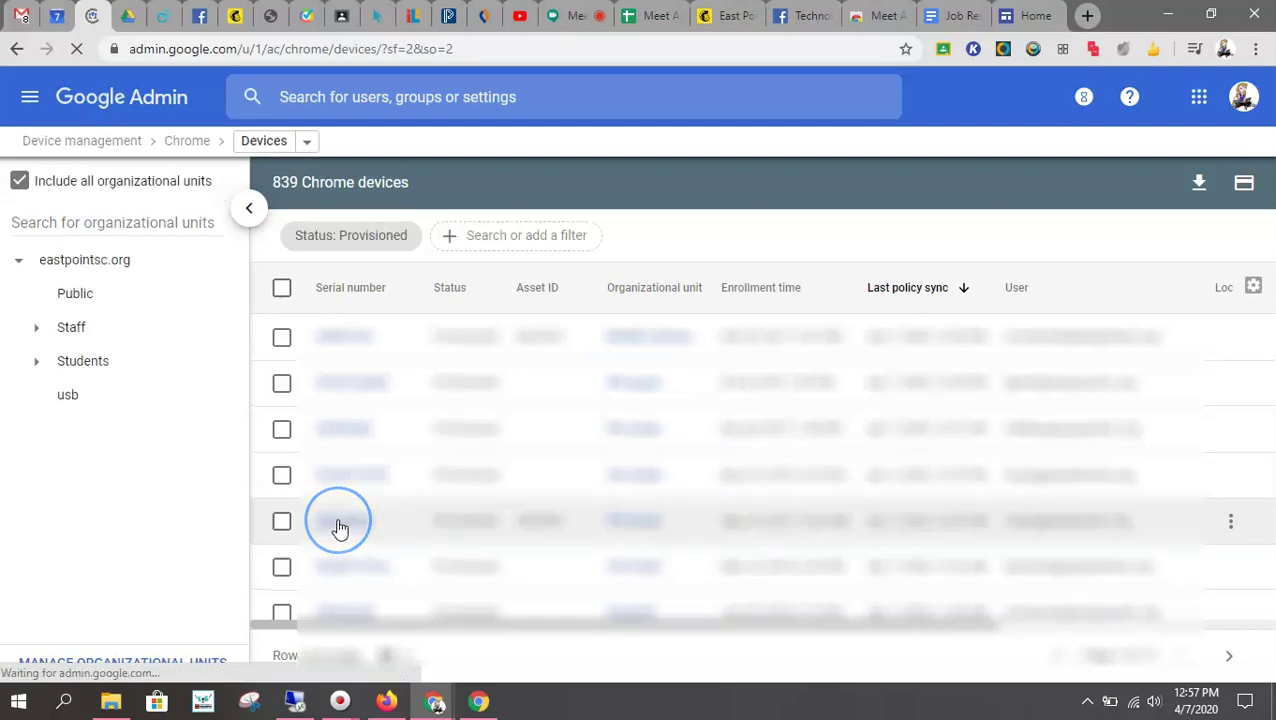
left_click(459, 233)
left_click(488, 312)
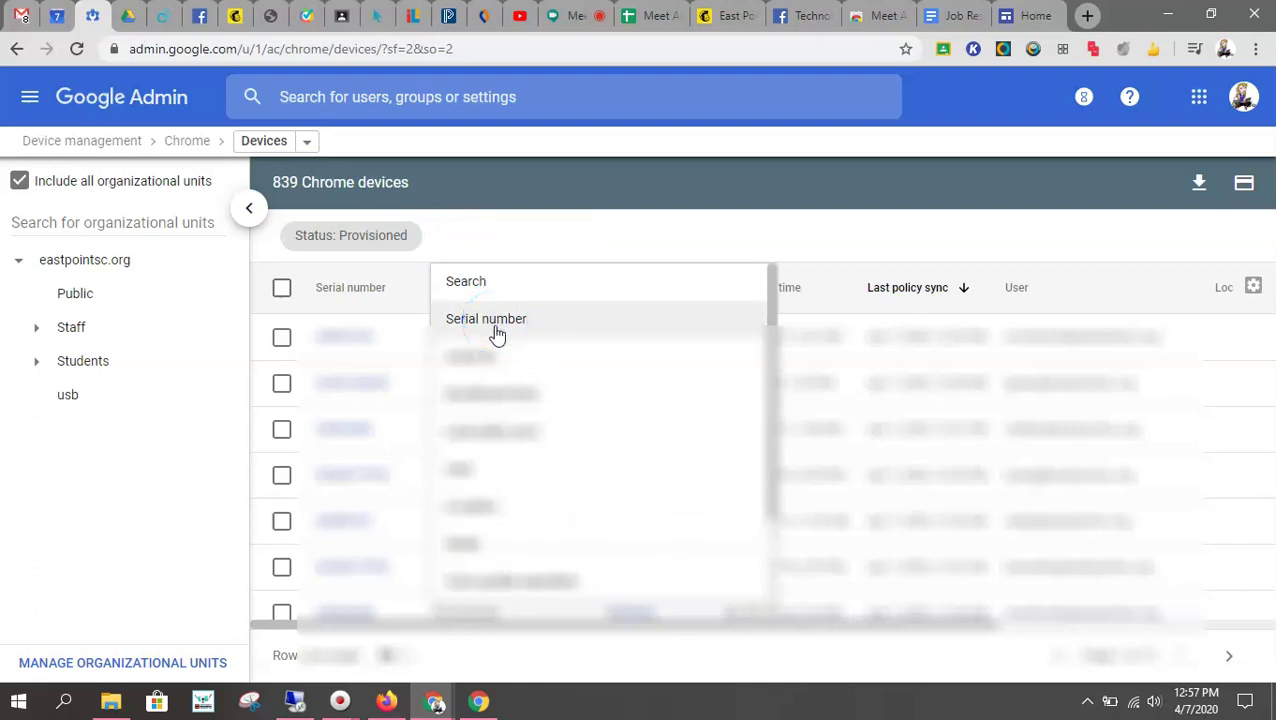
left_click(472, 465)
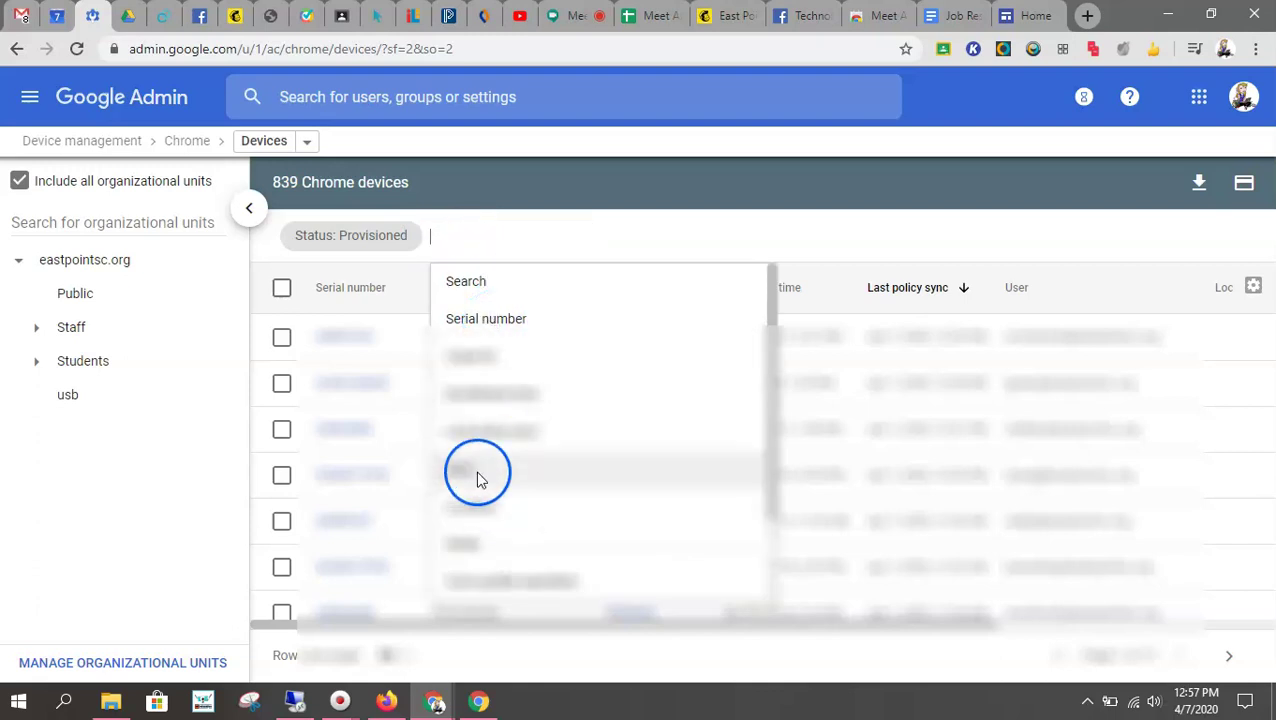
left_click(549, 239)
Open the details of the fifth Chrome device, review its move, disable and deprovision actions, and return to the device list
left_click(335, 518)
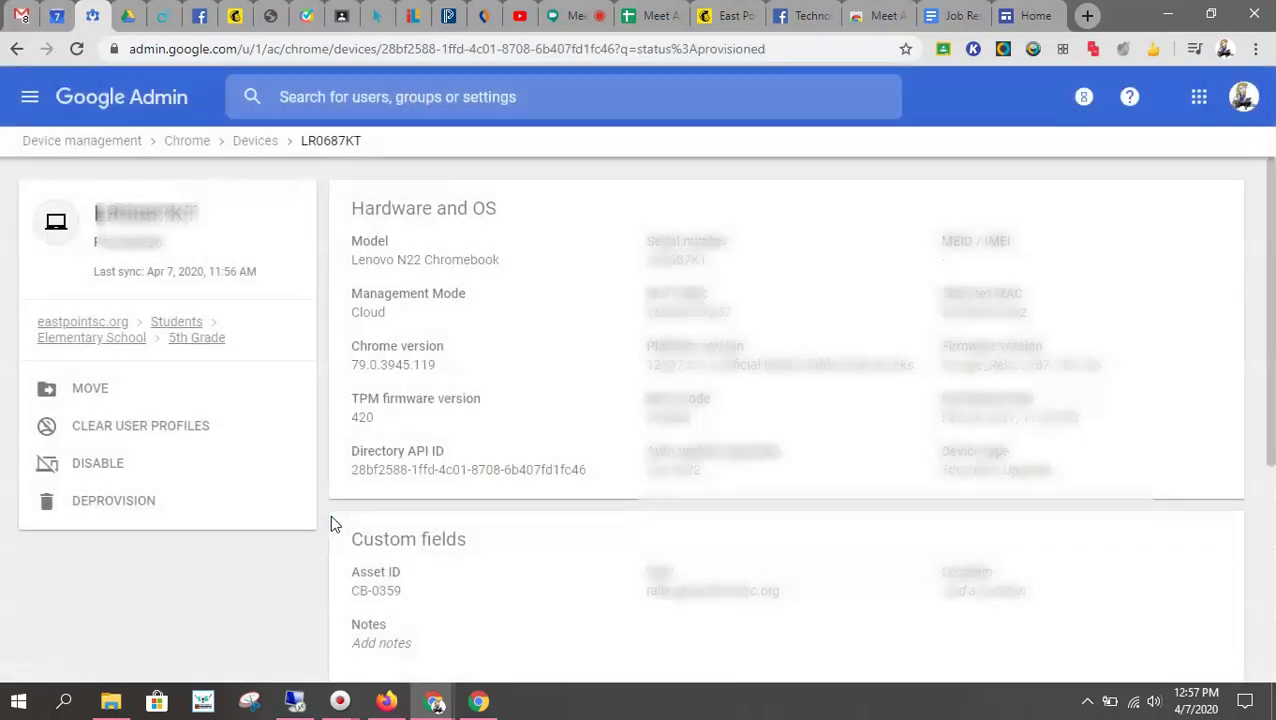
left_click(103, 464)
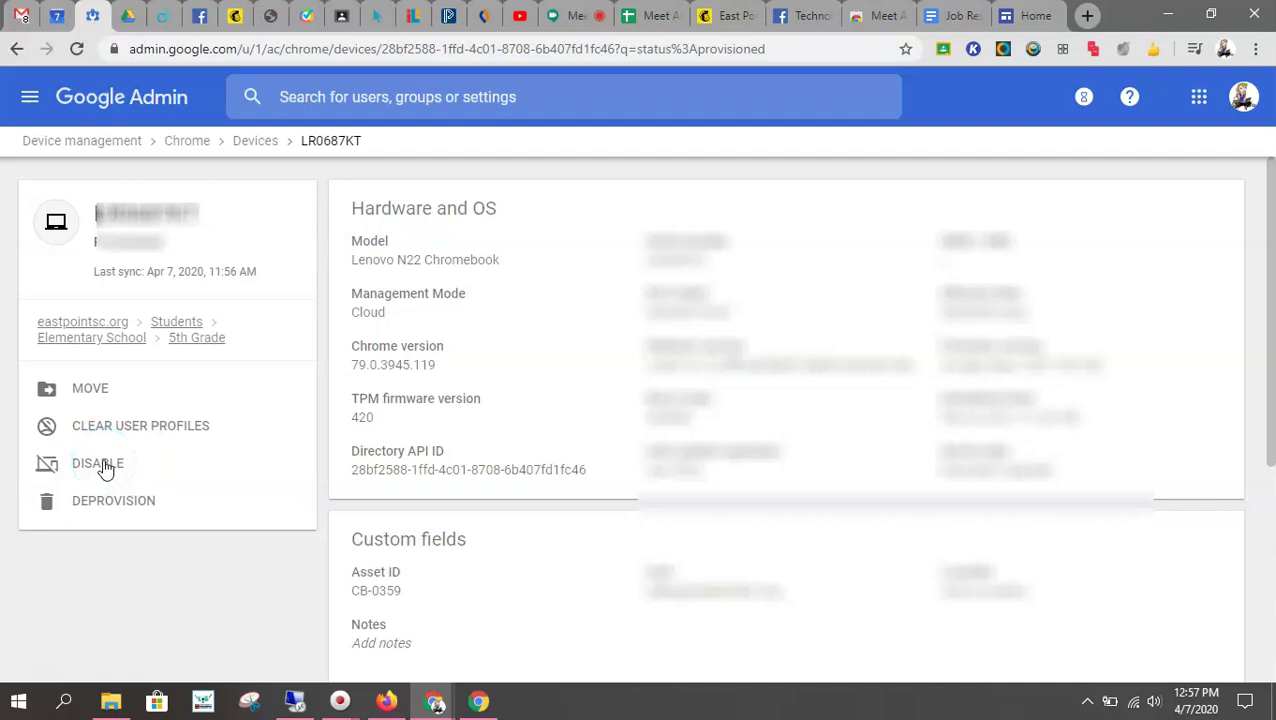
left_click(247, 143)
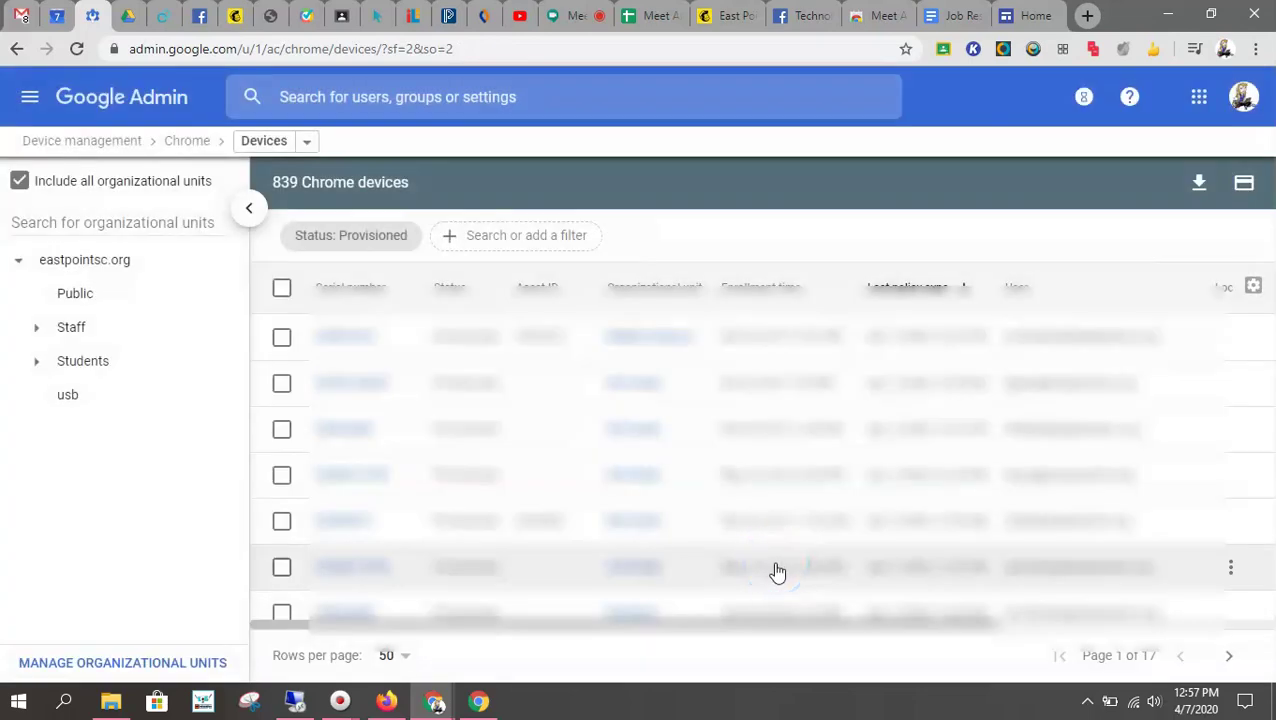
Return through Device management to the Admin console home and open the G Suite services list
left_click(137, 178)
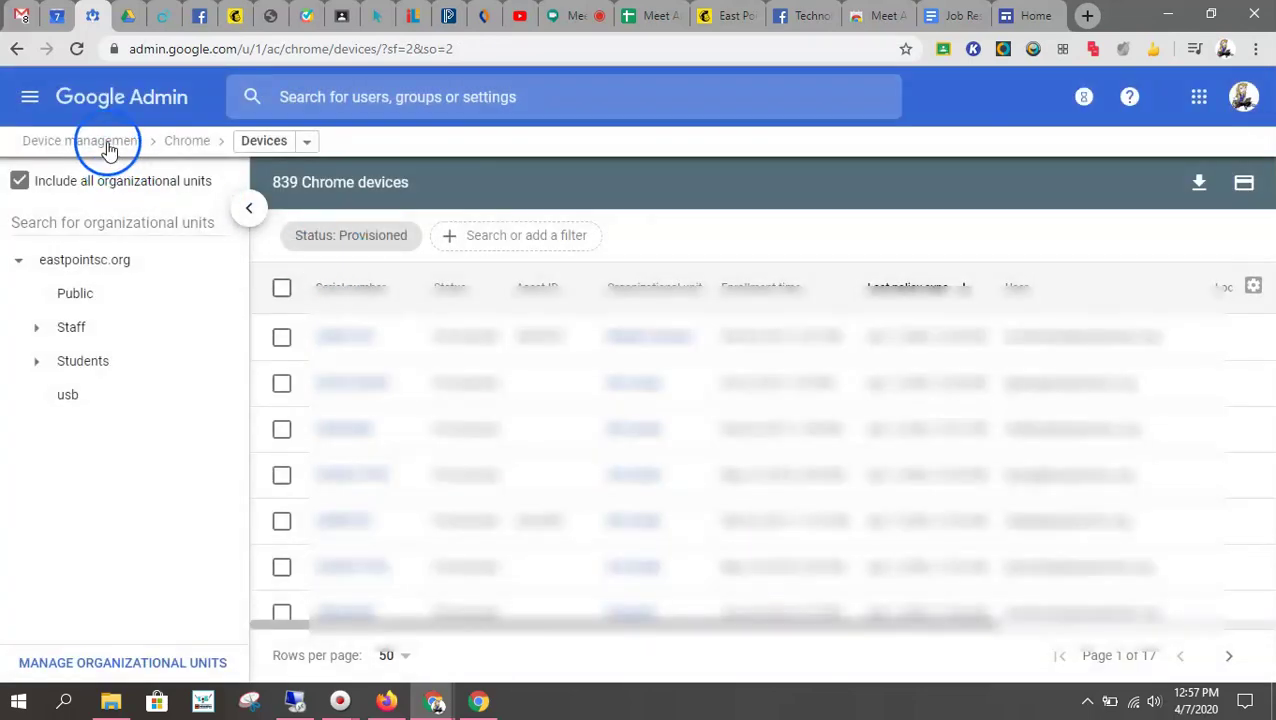
left_click(110, 148)
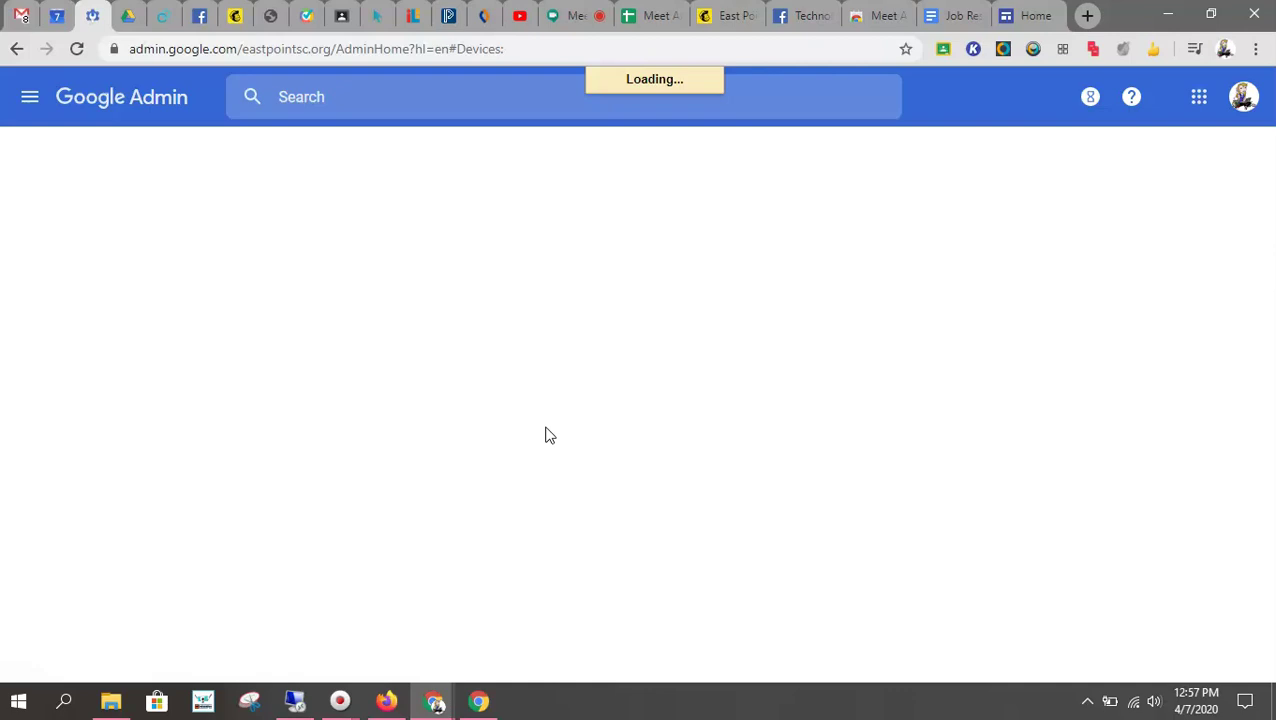
left_click(199, 171)
left_click(164, 108)
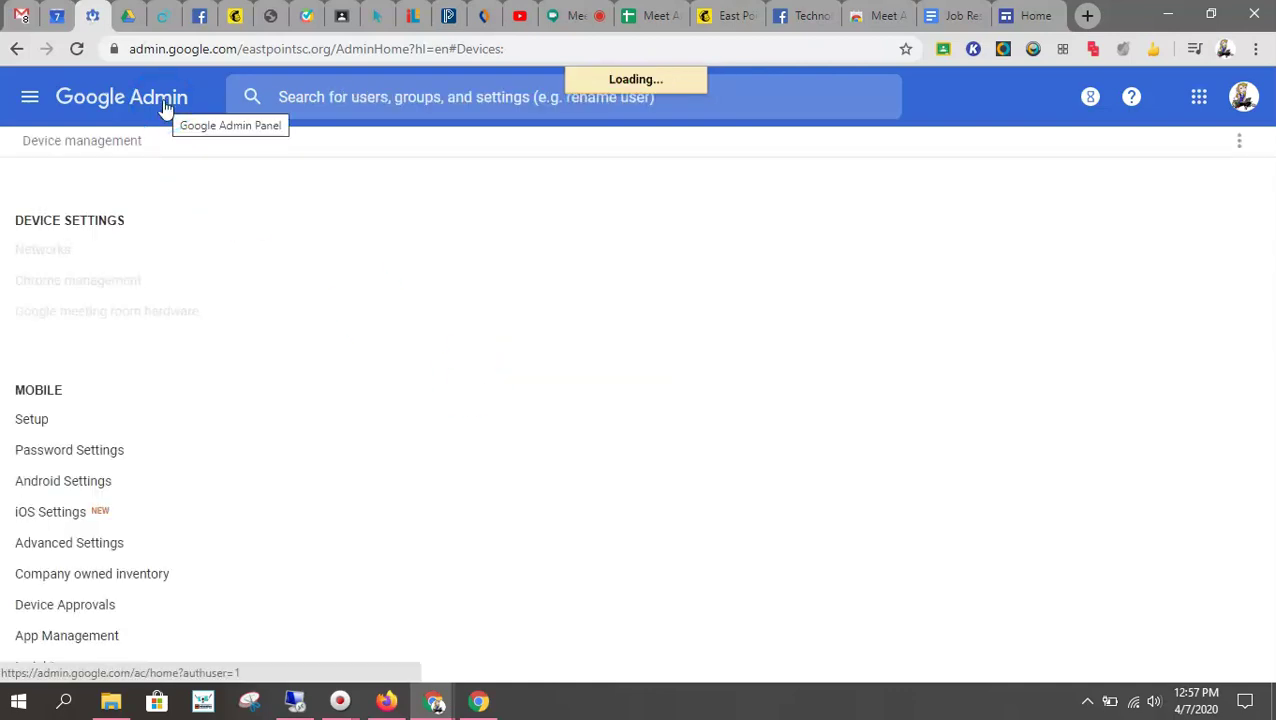
left_click(164, 108)
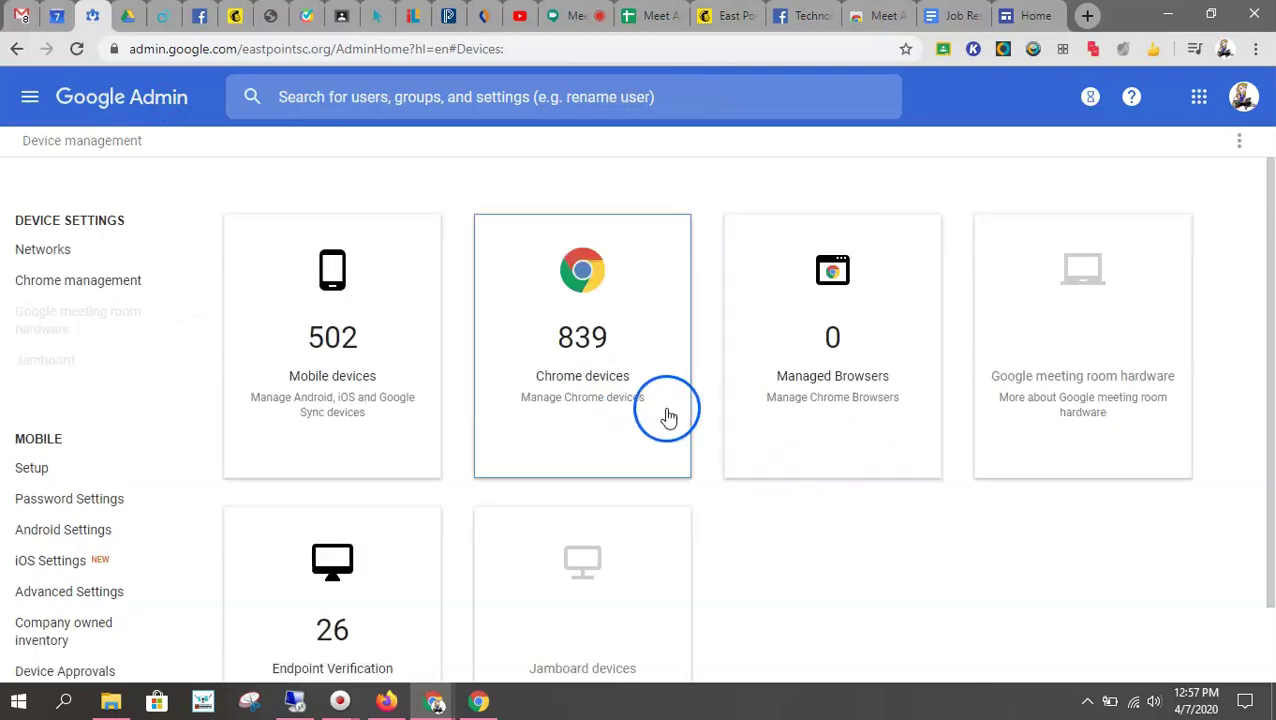
left_click(158, 98)
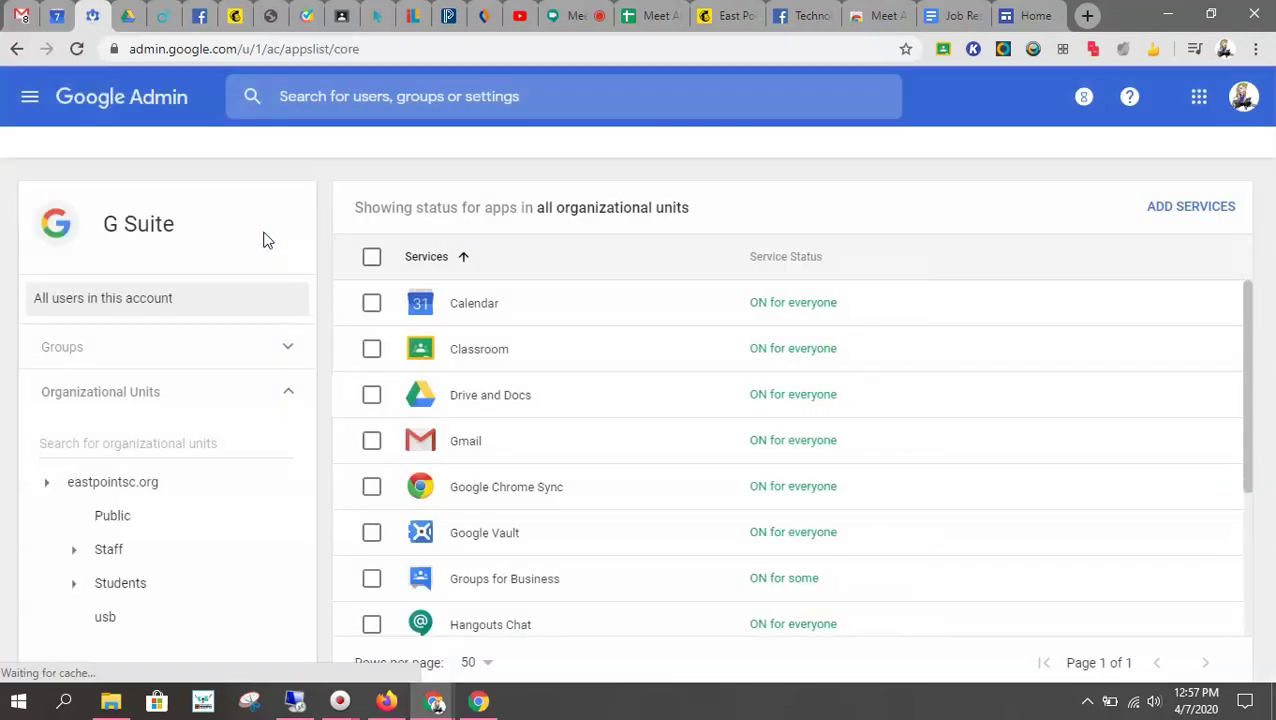
Check the on/off option for Hangouts Meet and Google Hangouts, and review the service statuses for the Students organizational unit
scroll(750, 500, "down", 3)
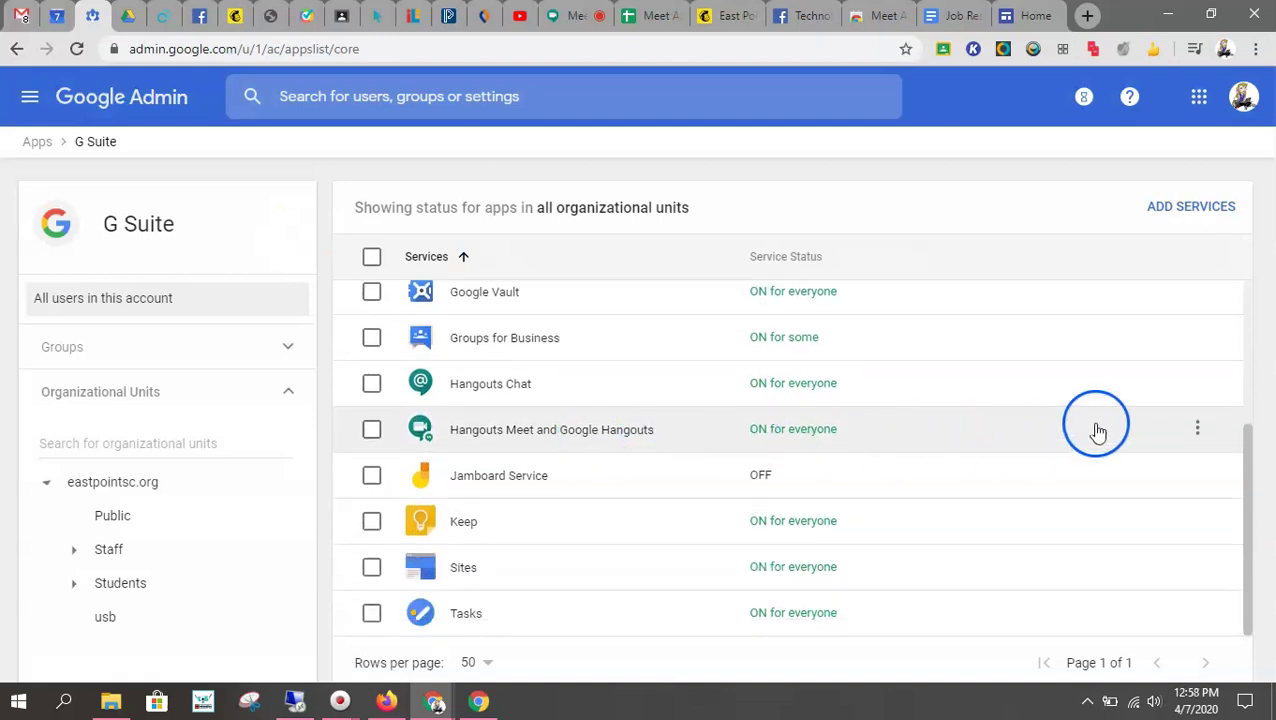
left_click(1198, 434)
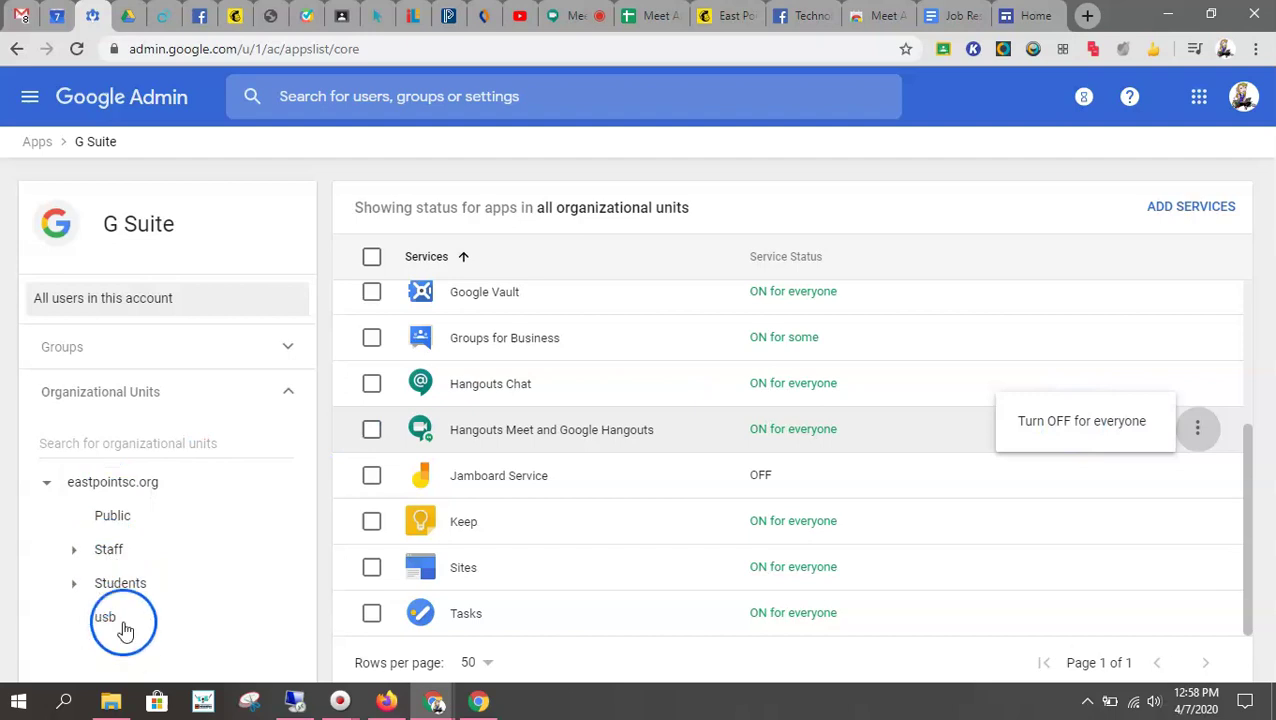
left_click(117, 576)
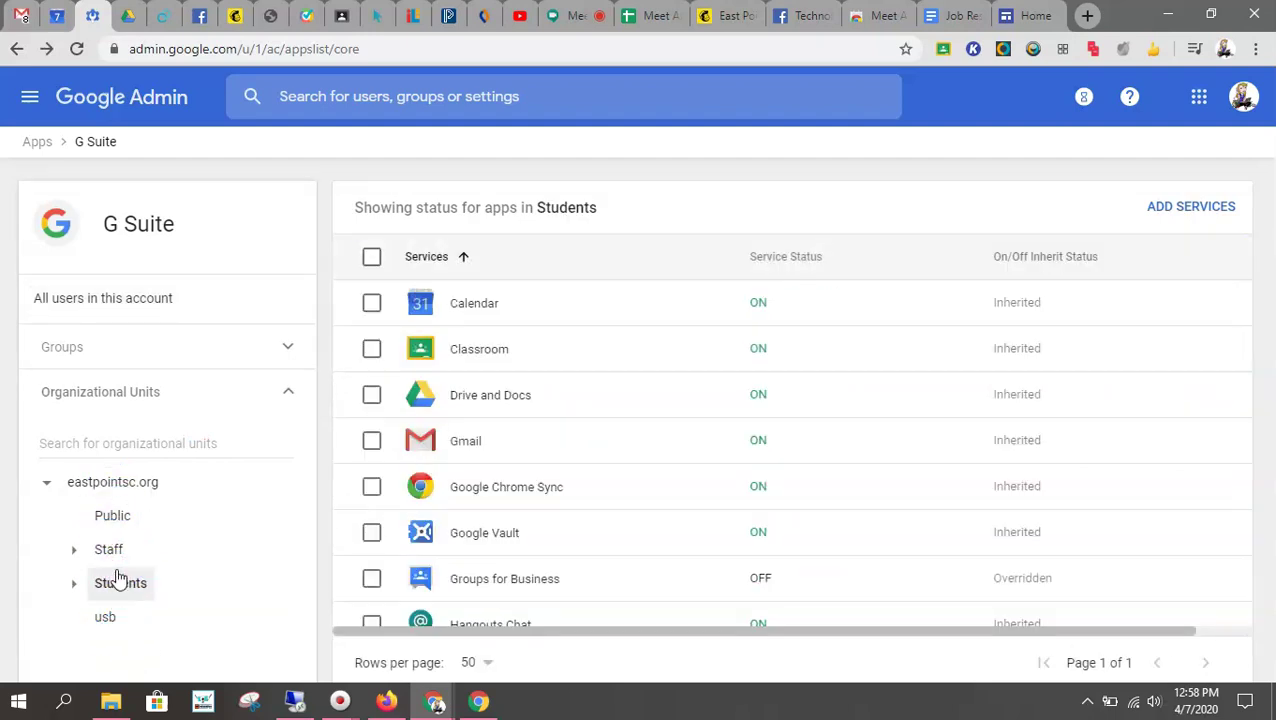
scroll(917, 513, "down", 2)
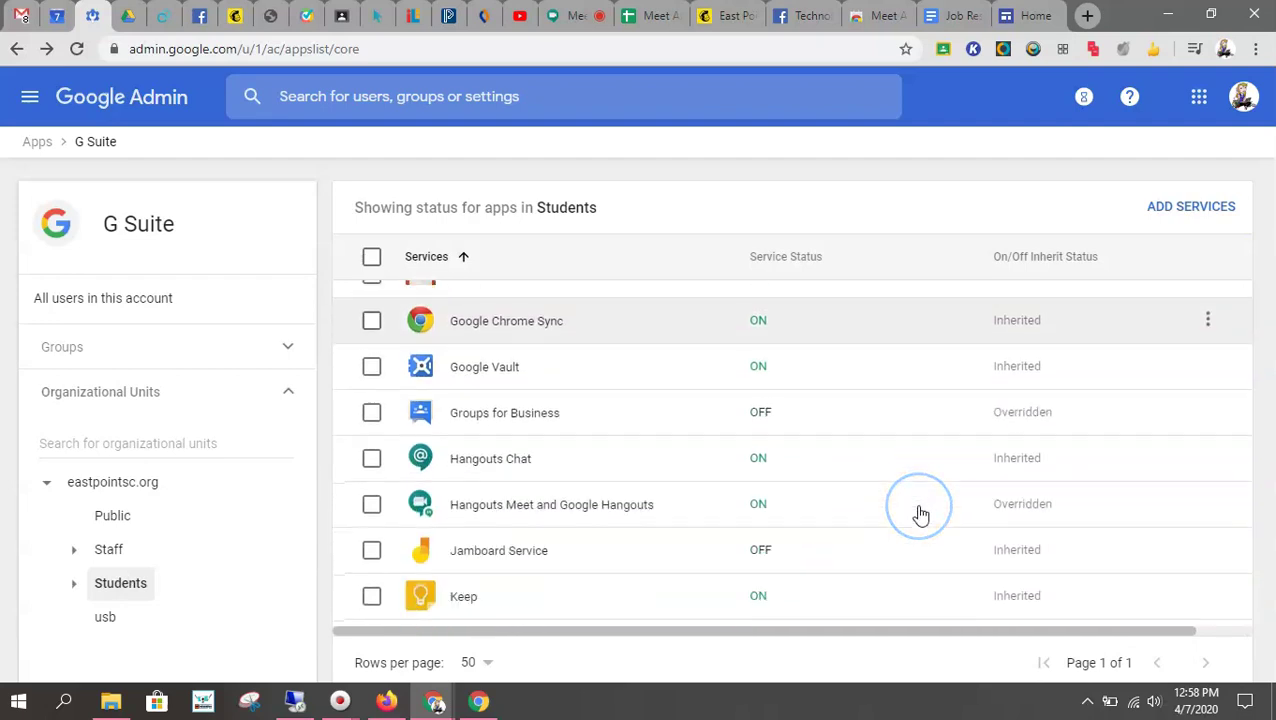
scroll(921, 515, "down", 2)
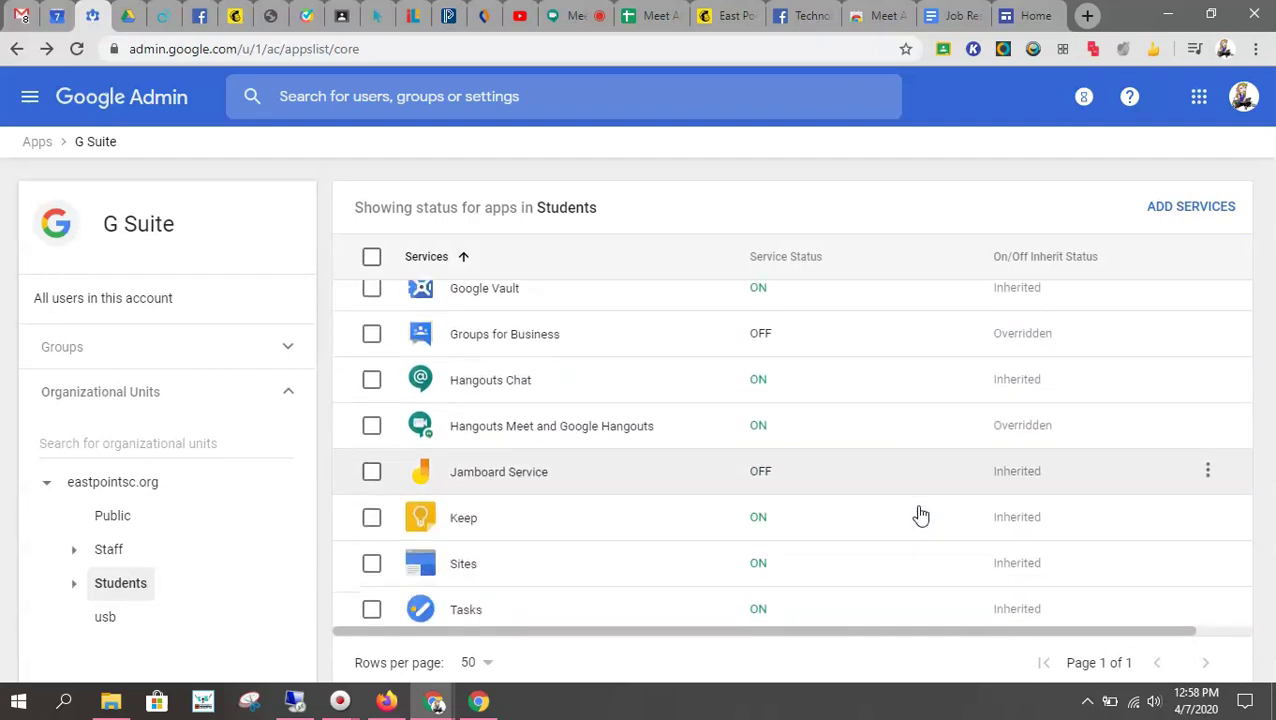
scroll(905, 518, "up", 2)
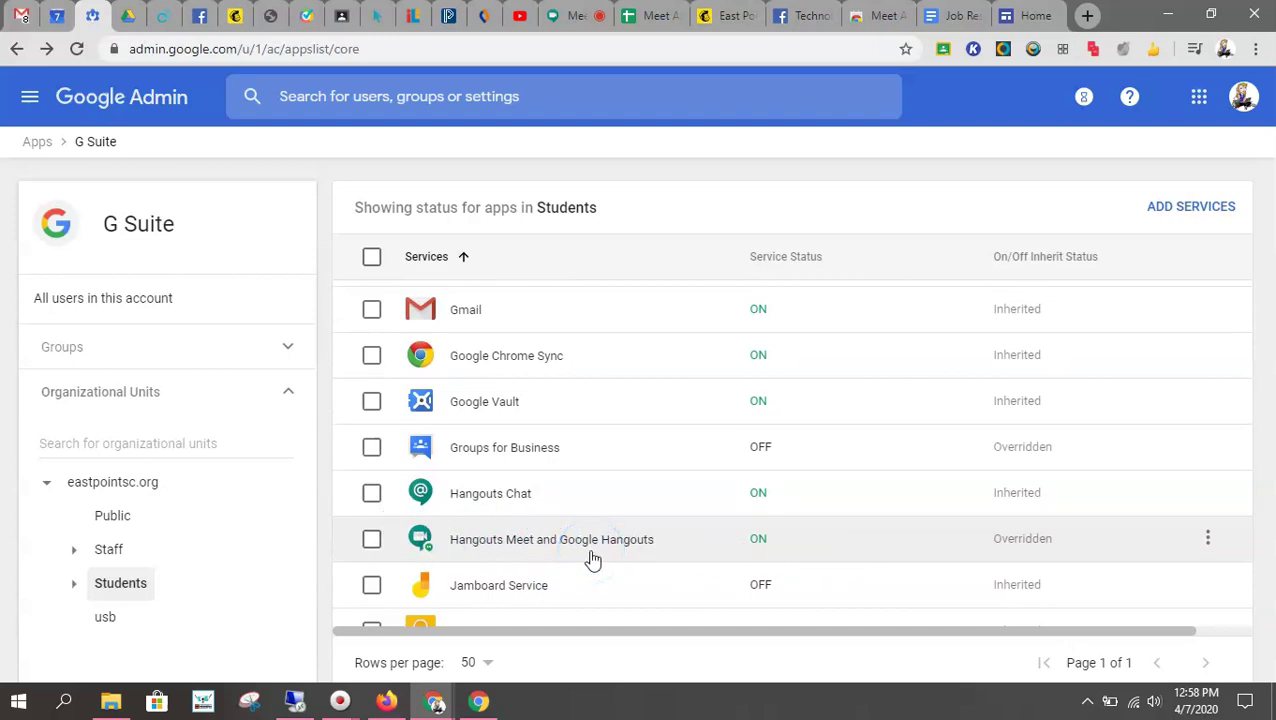
scroll(592, 560, "up", 3)
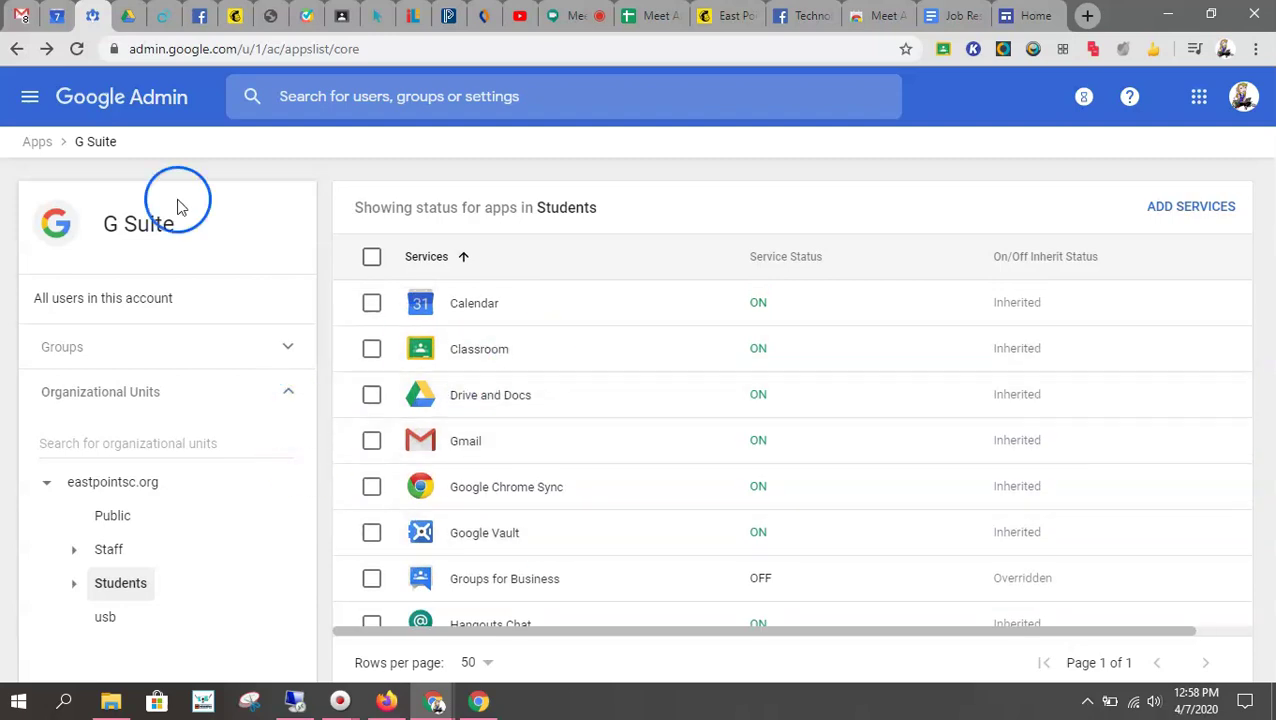
Go back to Apps, open the G Suite Marketplace apps and review each app's status, including Zoom for GSuite
left_click(58, 148)
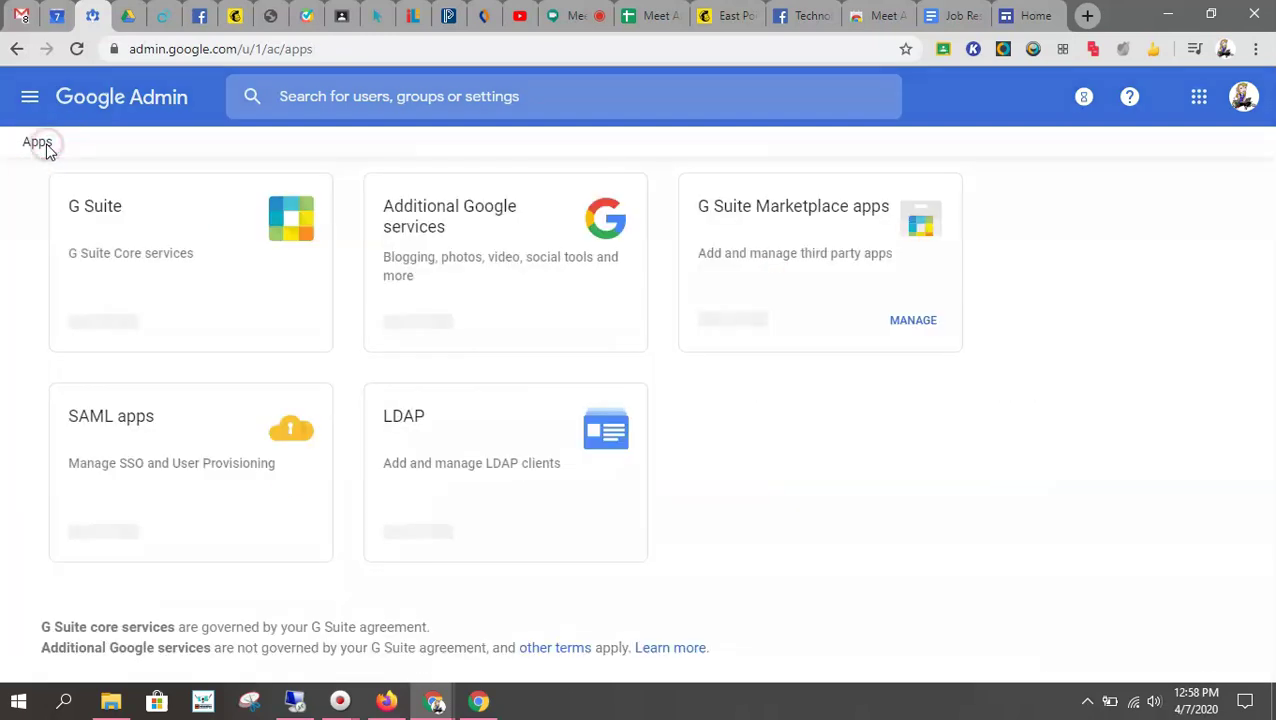
left_click(794, 232)
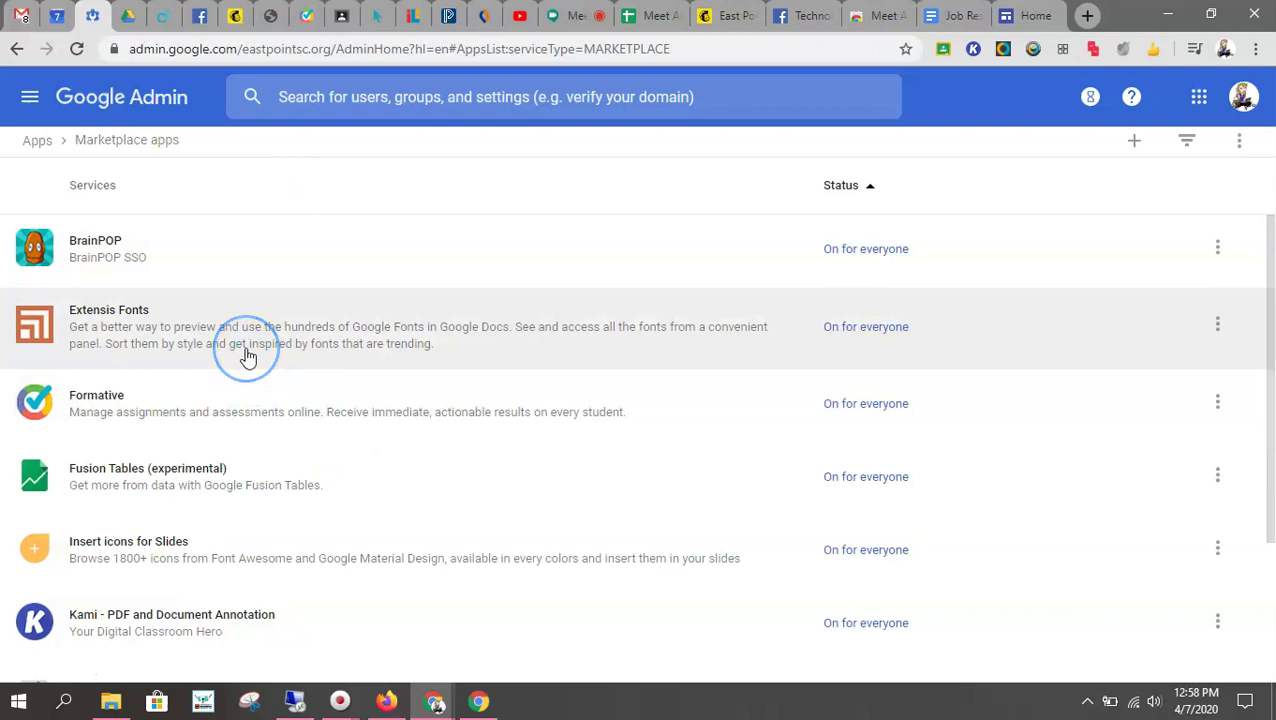
scroll(248, 357, "down", 1)
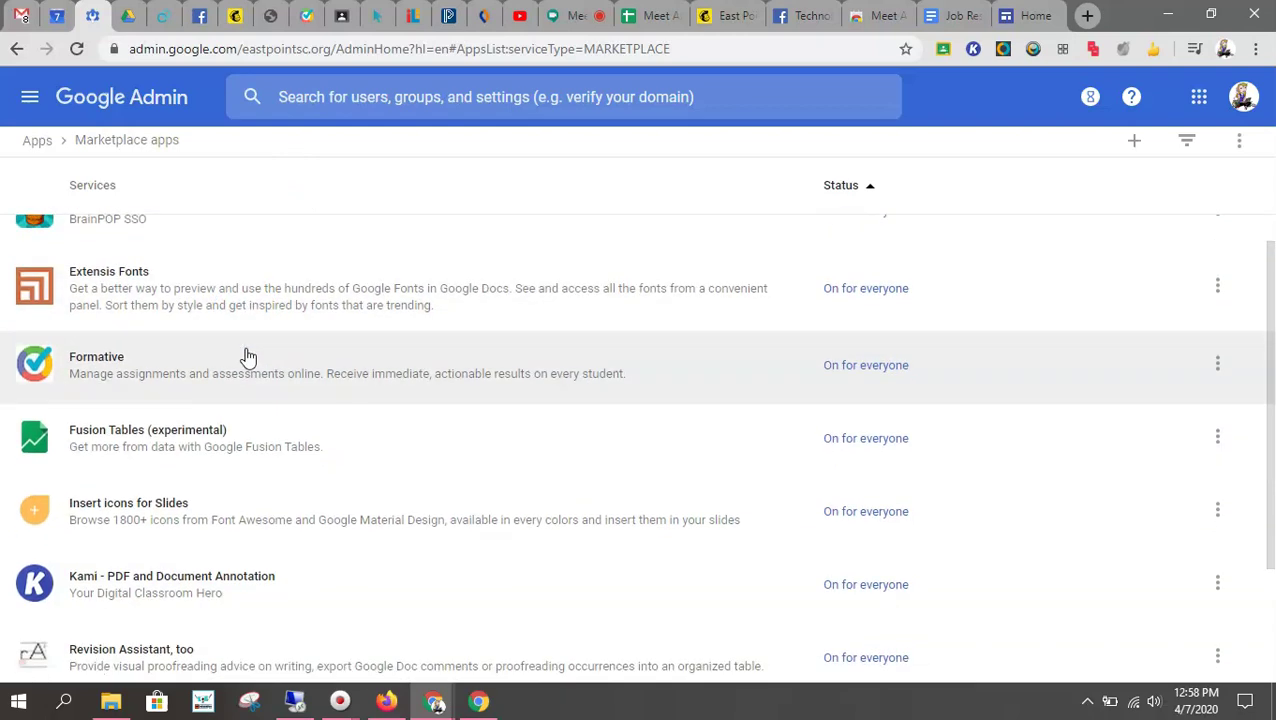
scroll(248, 357, "down", 2)
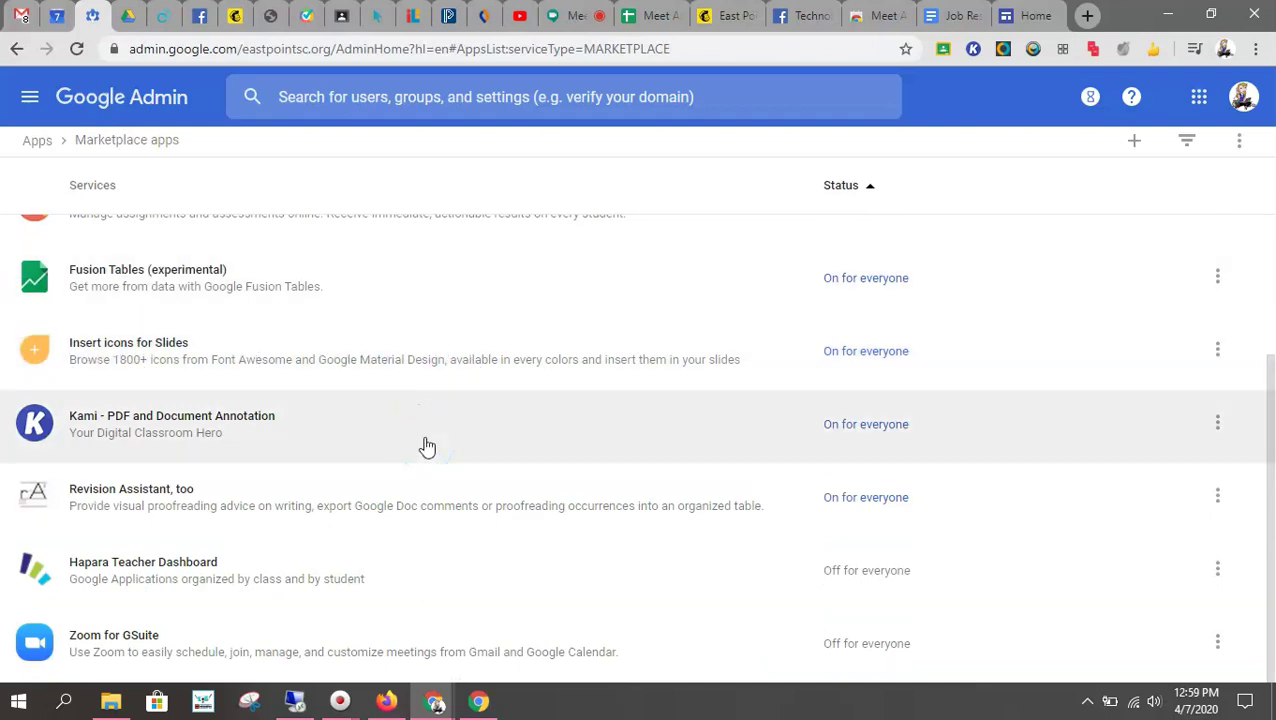
scroll(427, 446, "up", 2)
scroll(427, 446, "down", 2)
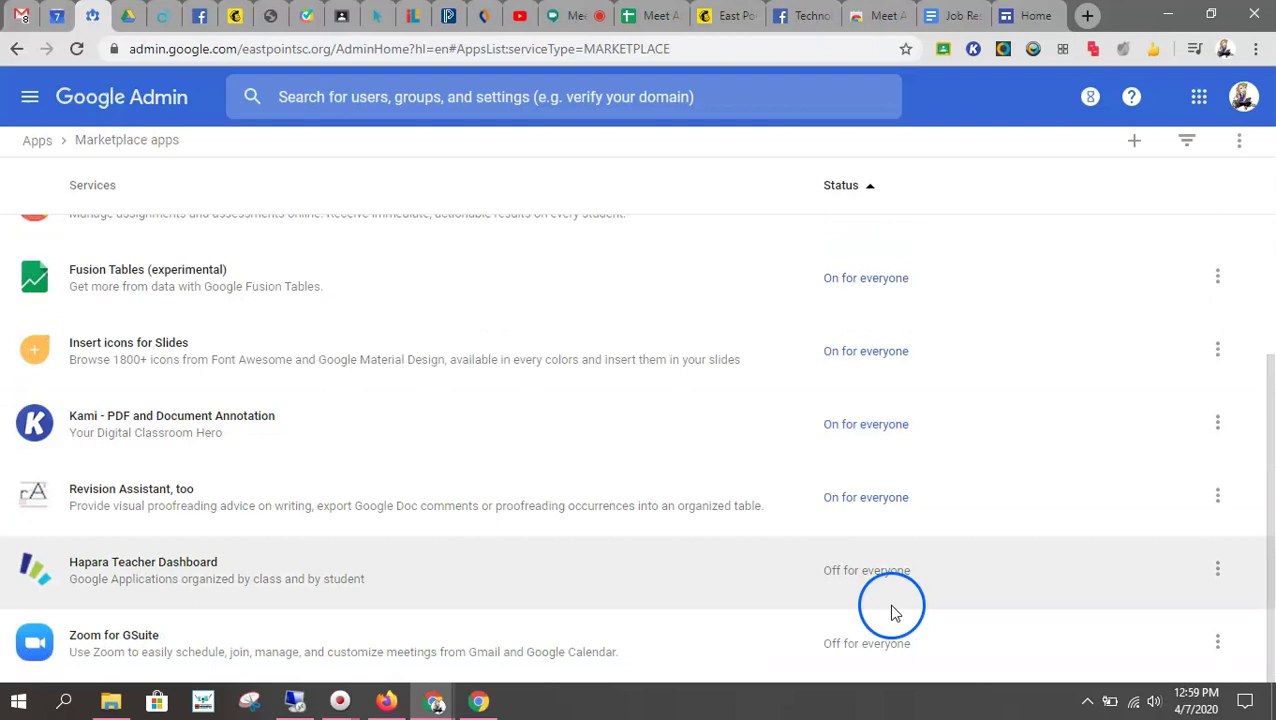
left_click(903, 645)
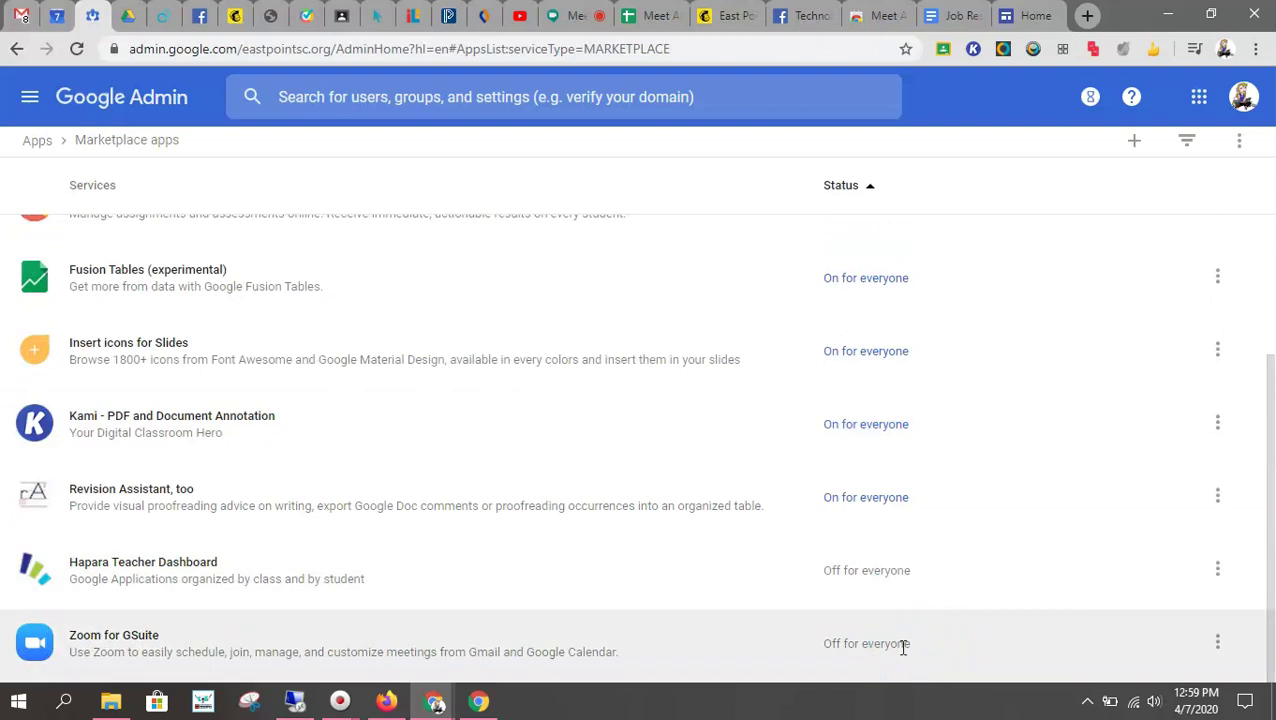
scroll(903, 648, "up", 2)
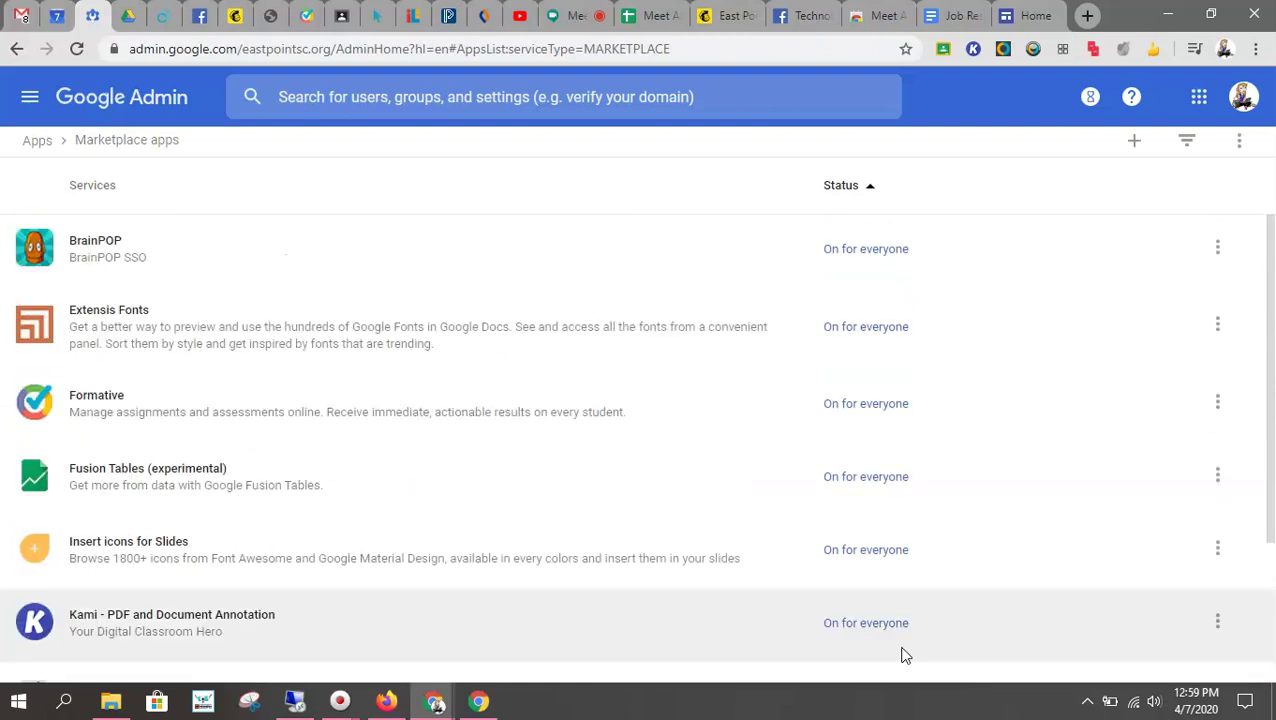
Return to the Admin console home and open the Users list
left_click(165, 100)
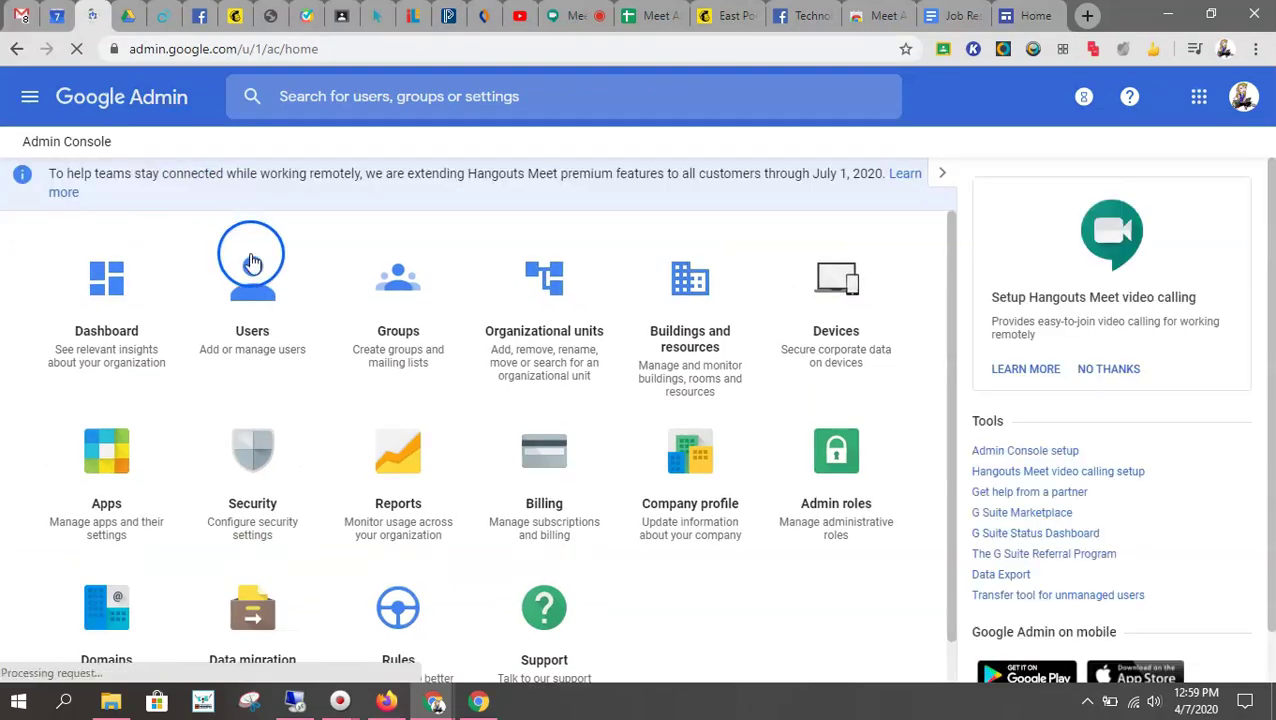
left_click(265, 297)
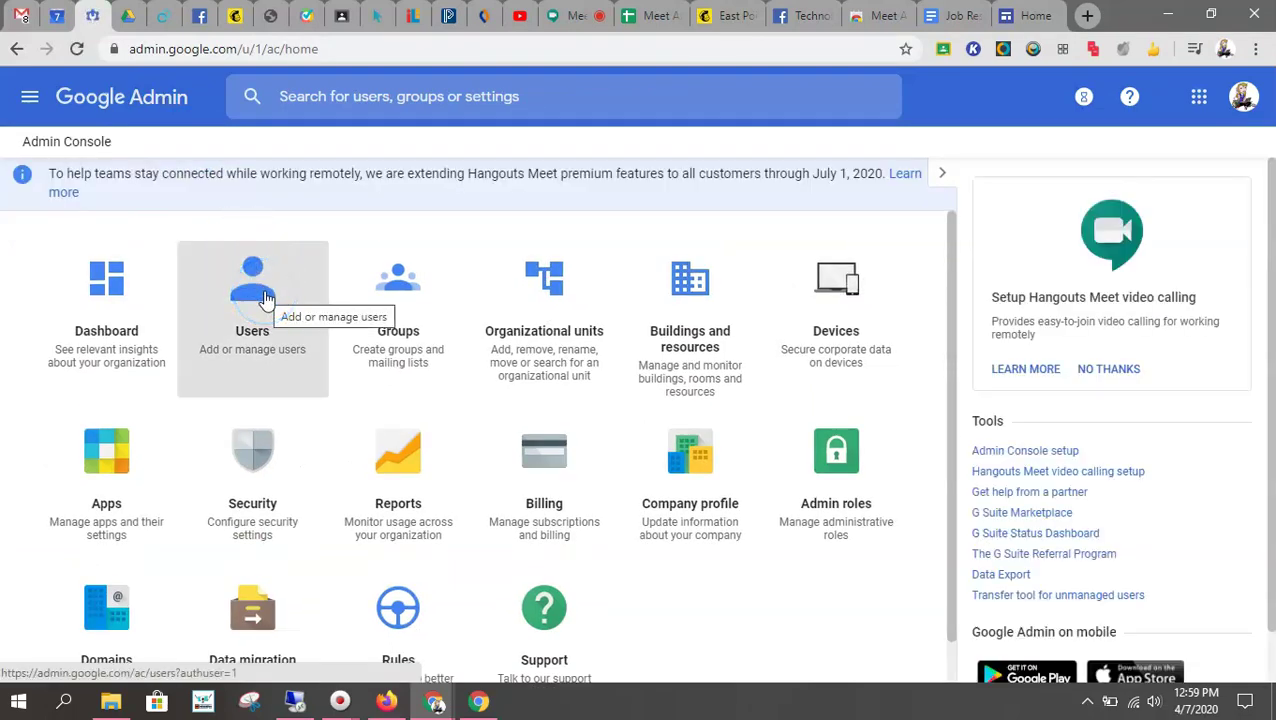
left_click(265, 298)
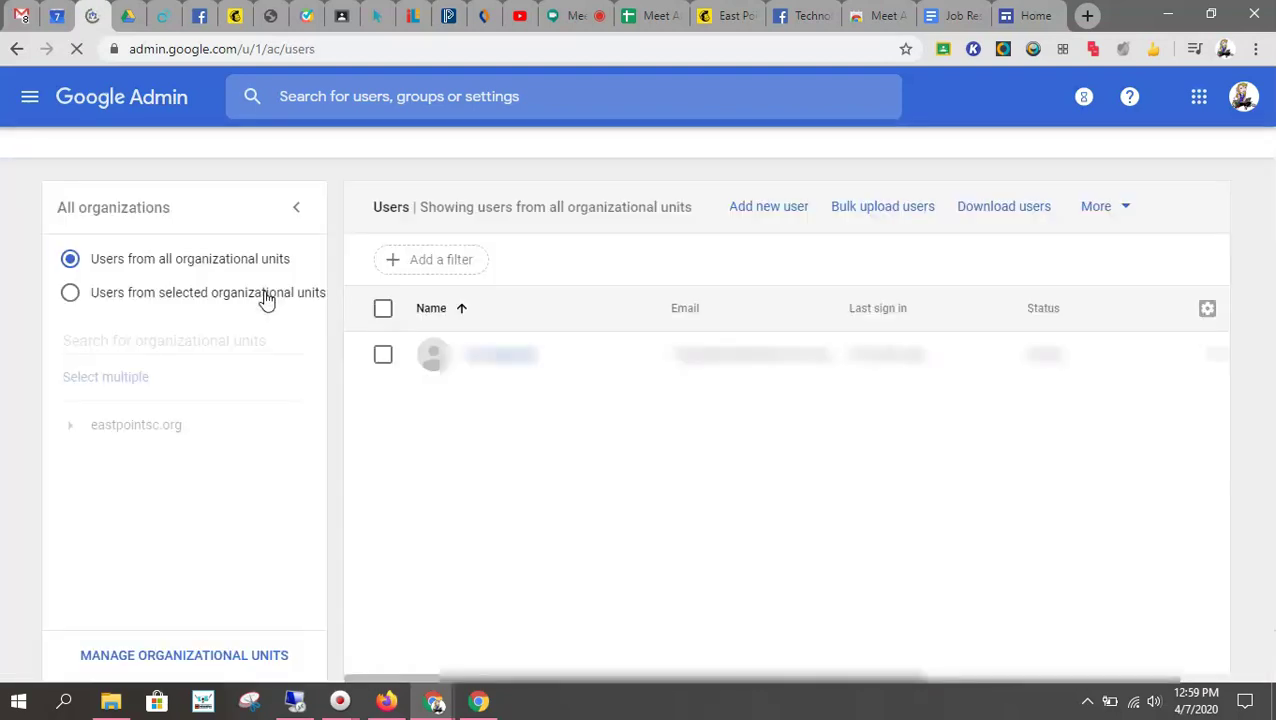
Start adding a new user and expand Students and Elementary School in the organizational unit selection
left_click(780, 206)
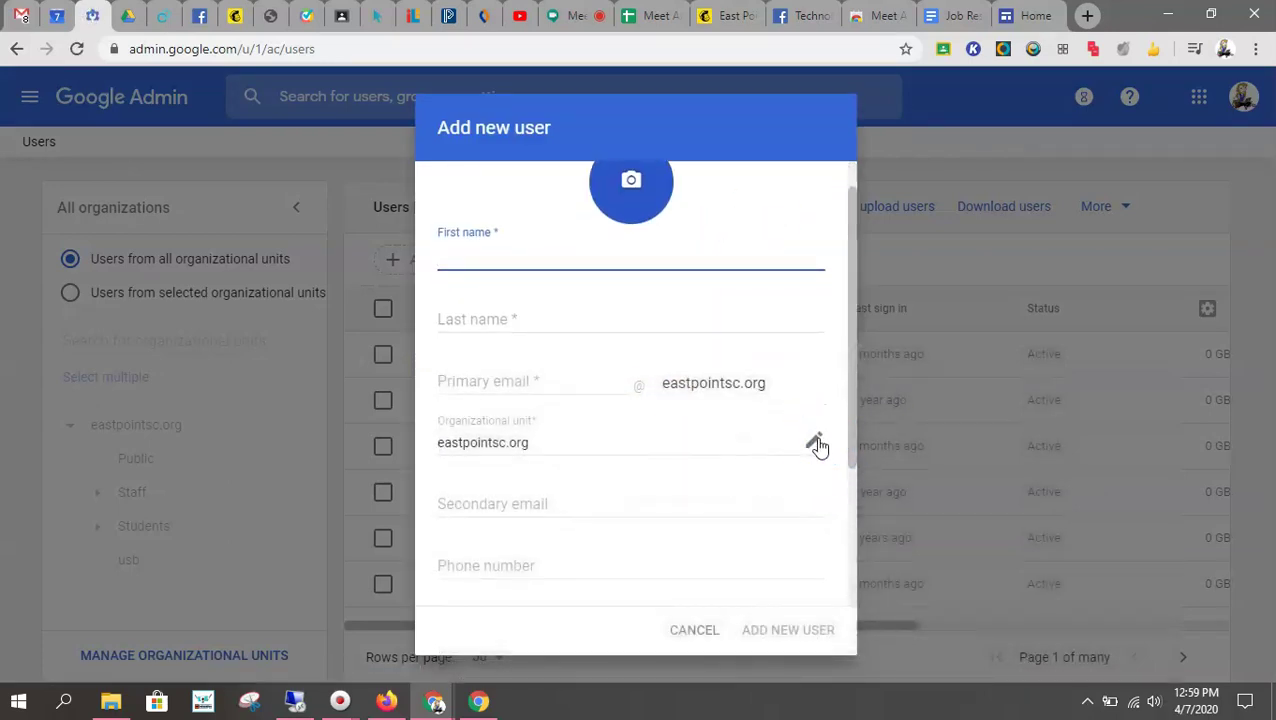
left_click(817, 444)
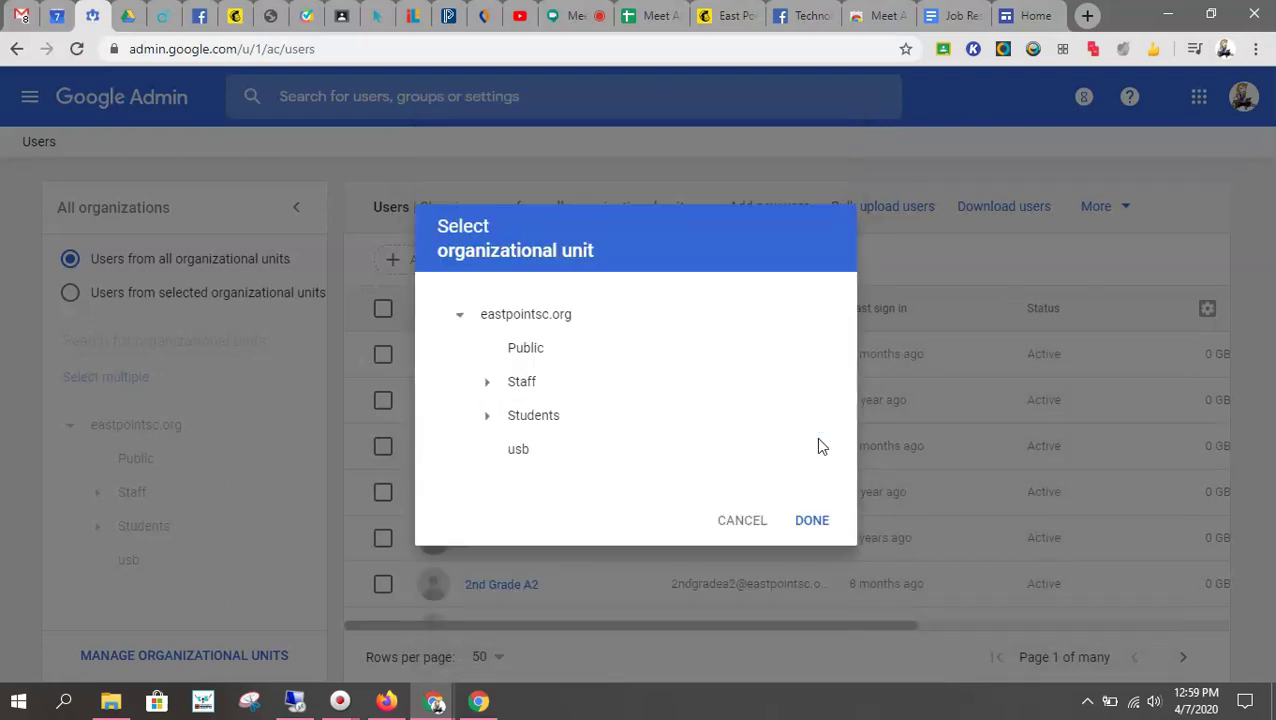
left_click(487, 415)
left_click(516, 418)
left_click(588, 490)
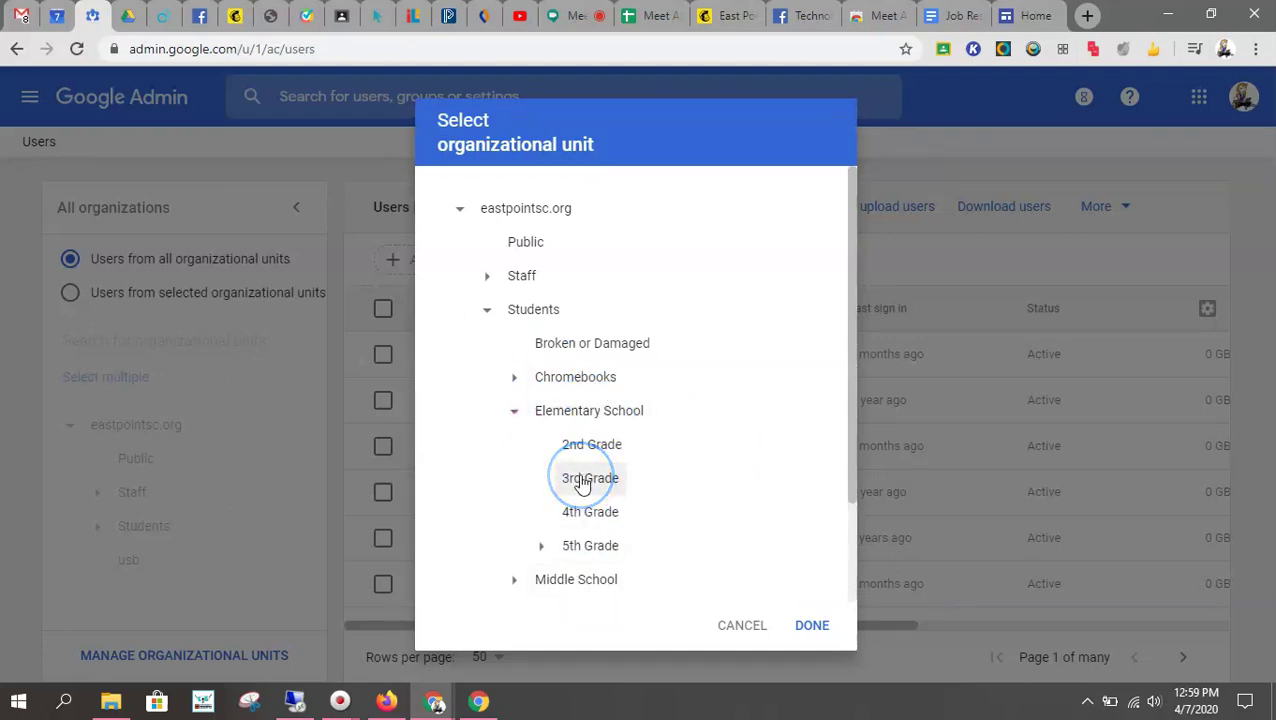
Look through the 2nd to 5th Grade units under Elementary School and return to the new user form
left_click(578, 450)
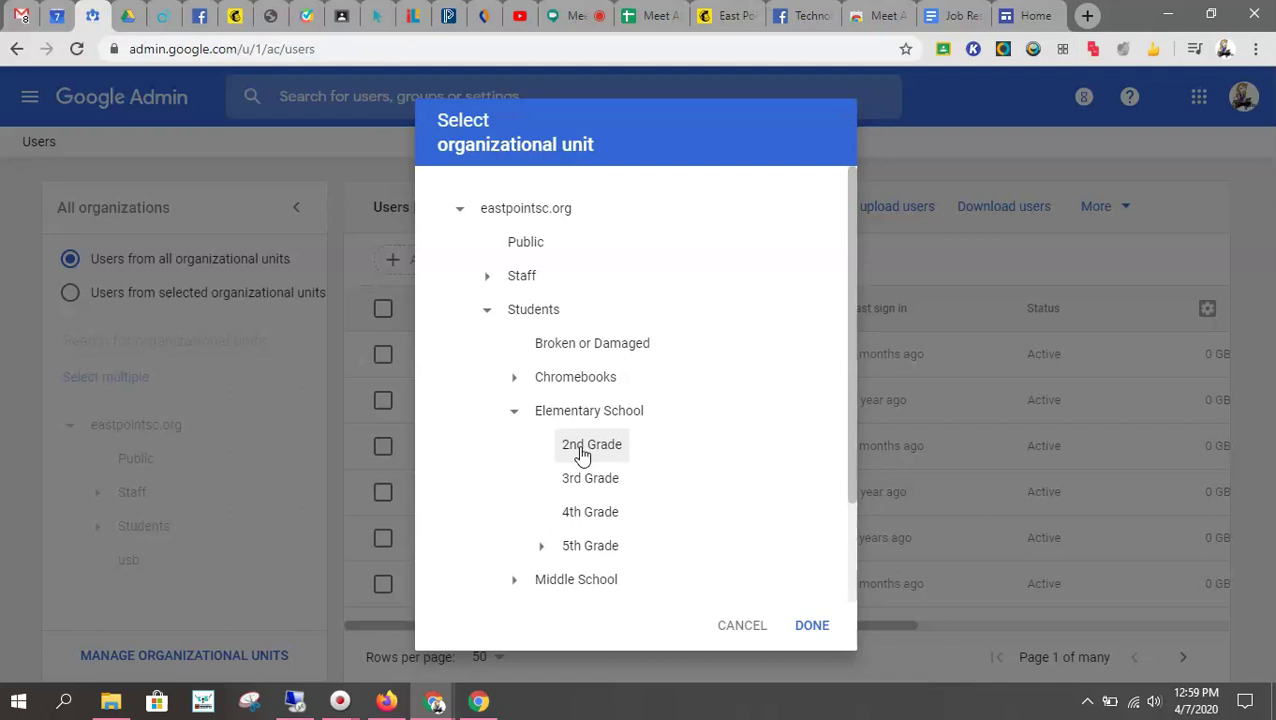
left_click(580, 452)
left_click(590, 490)
left_click(590, 516)
left_click(585, 541)
left_click(510, 414)
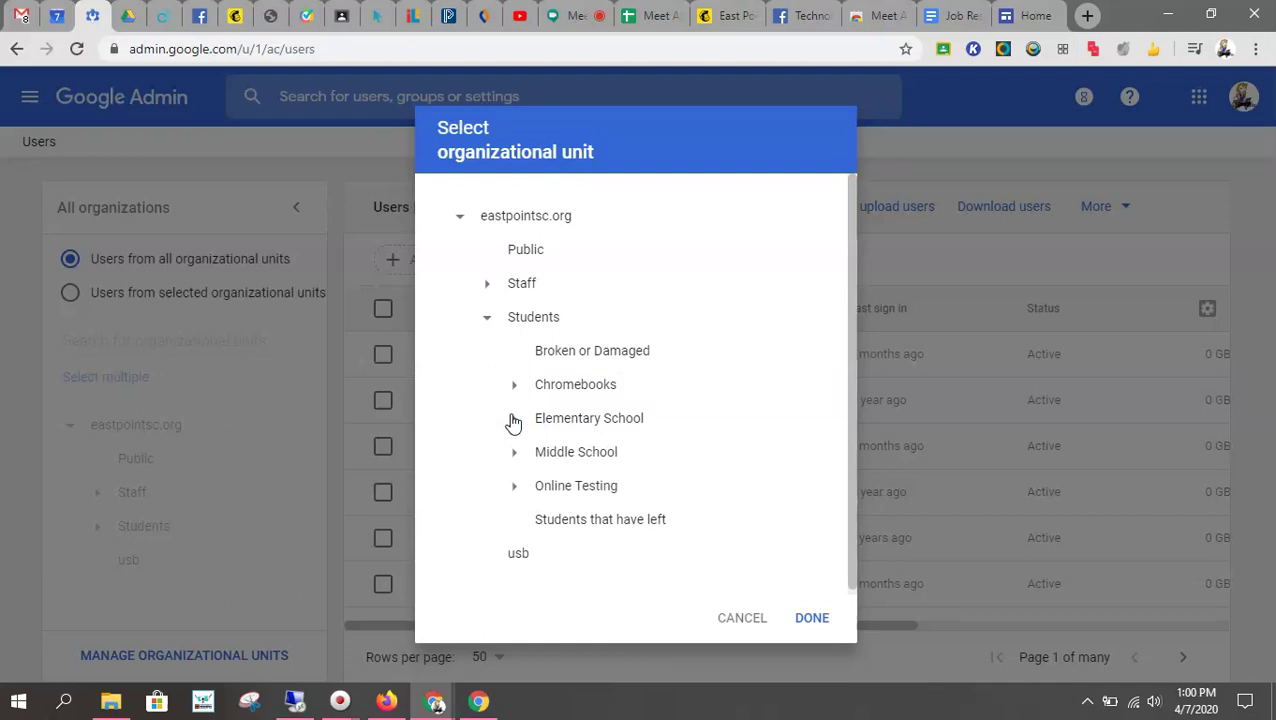
left_click(513, 420)
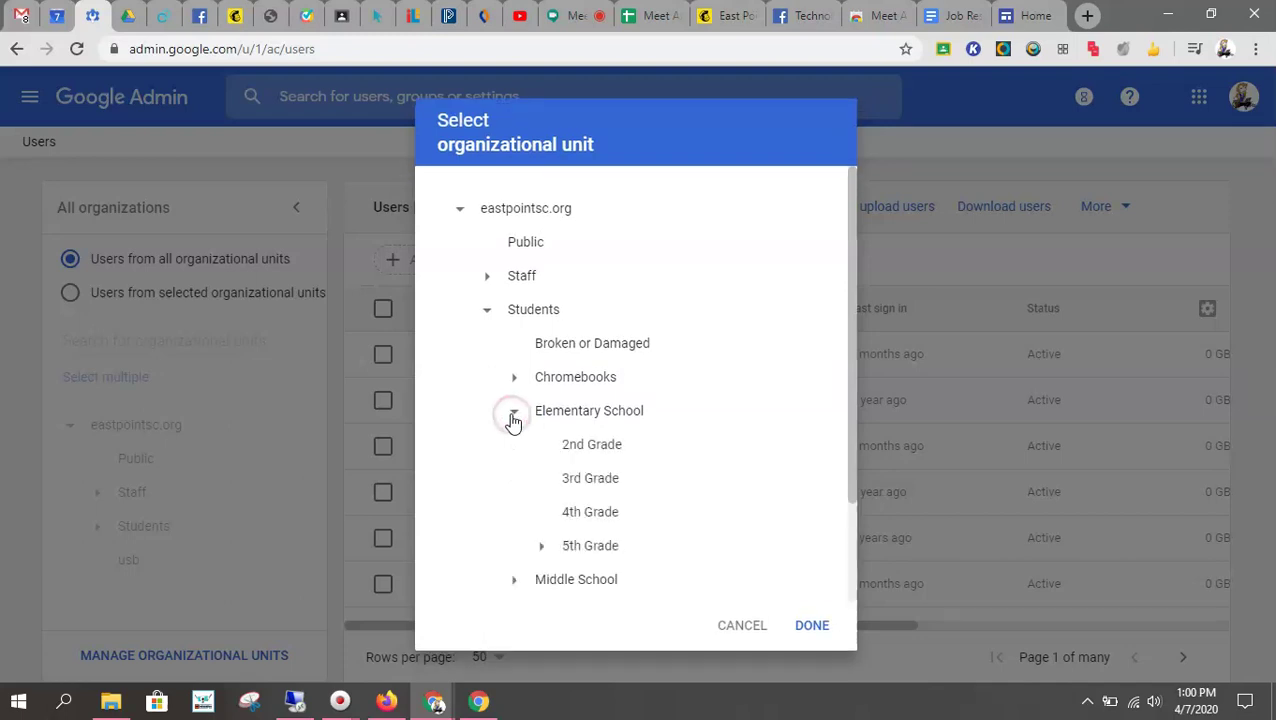
left_click(513, 420)
left_click(818, 626)
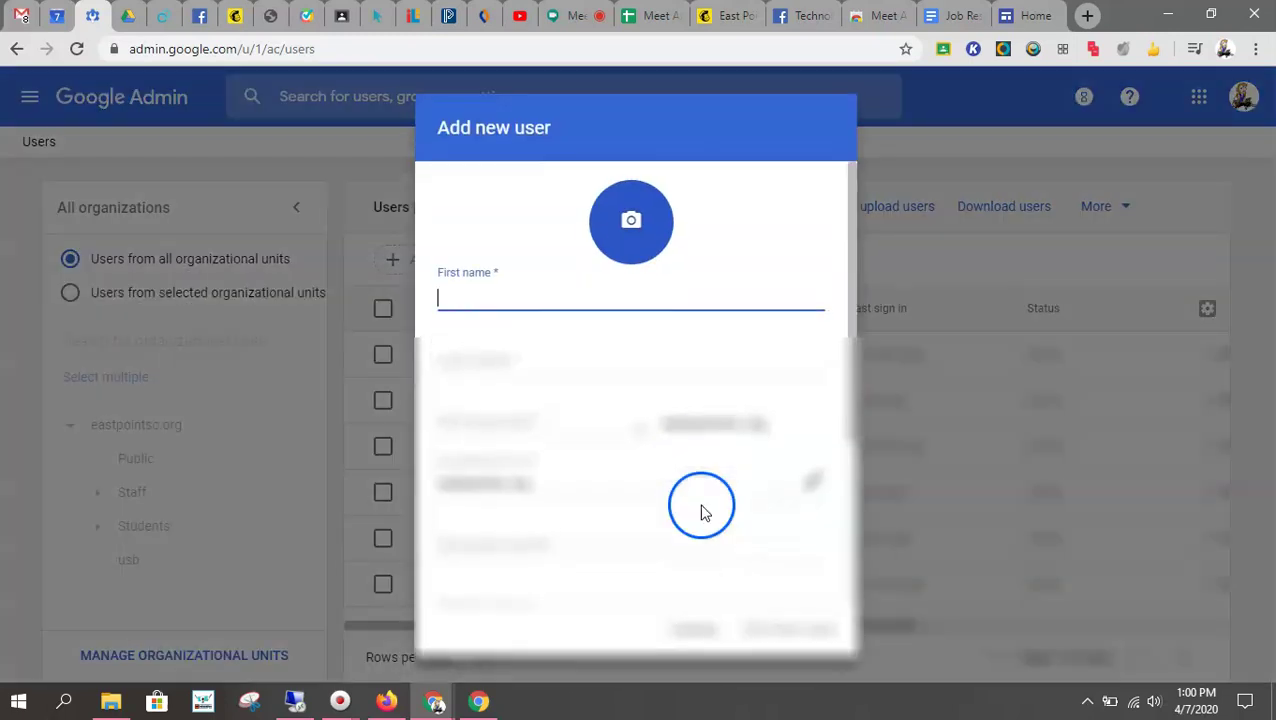
Review the new user form's password options and open the dinopass.com password generator in a new browser tab
scroll(698, 563, "down", 2)
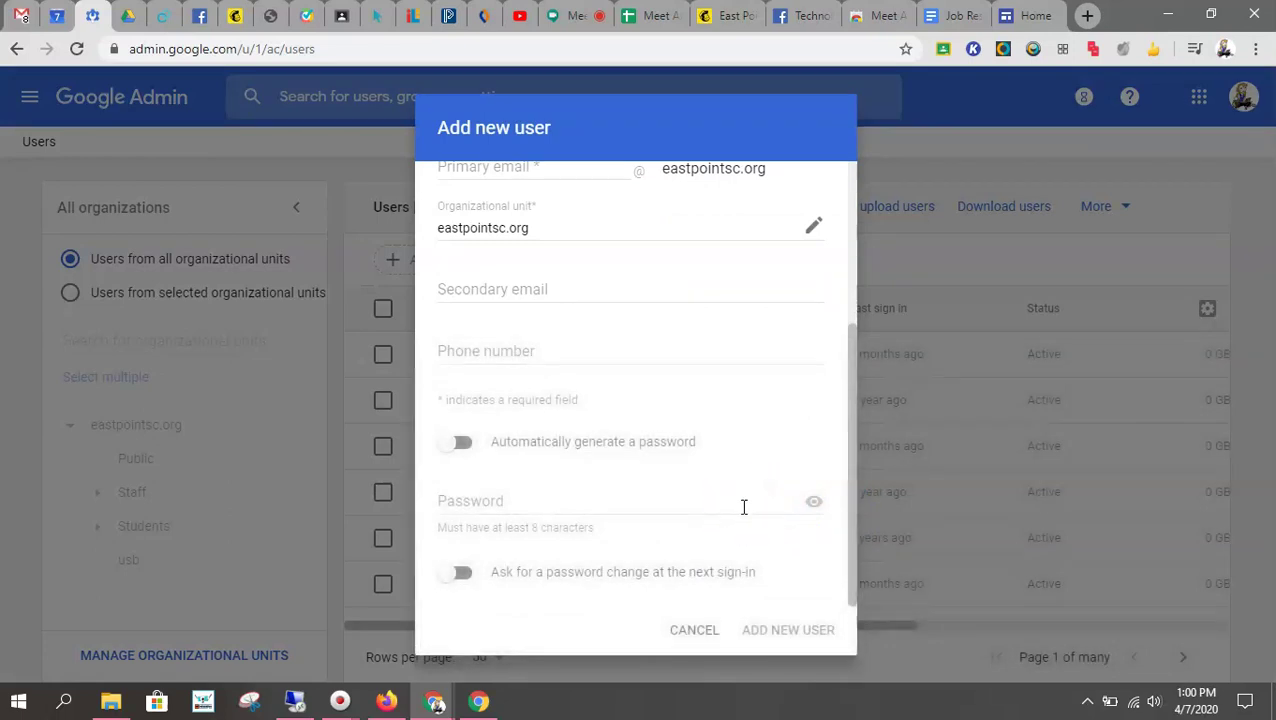
left_click(1087, 15)
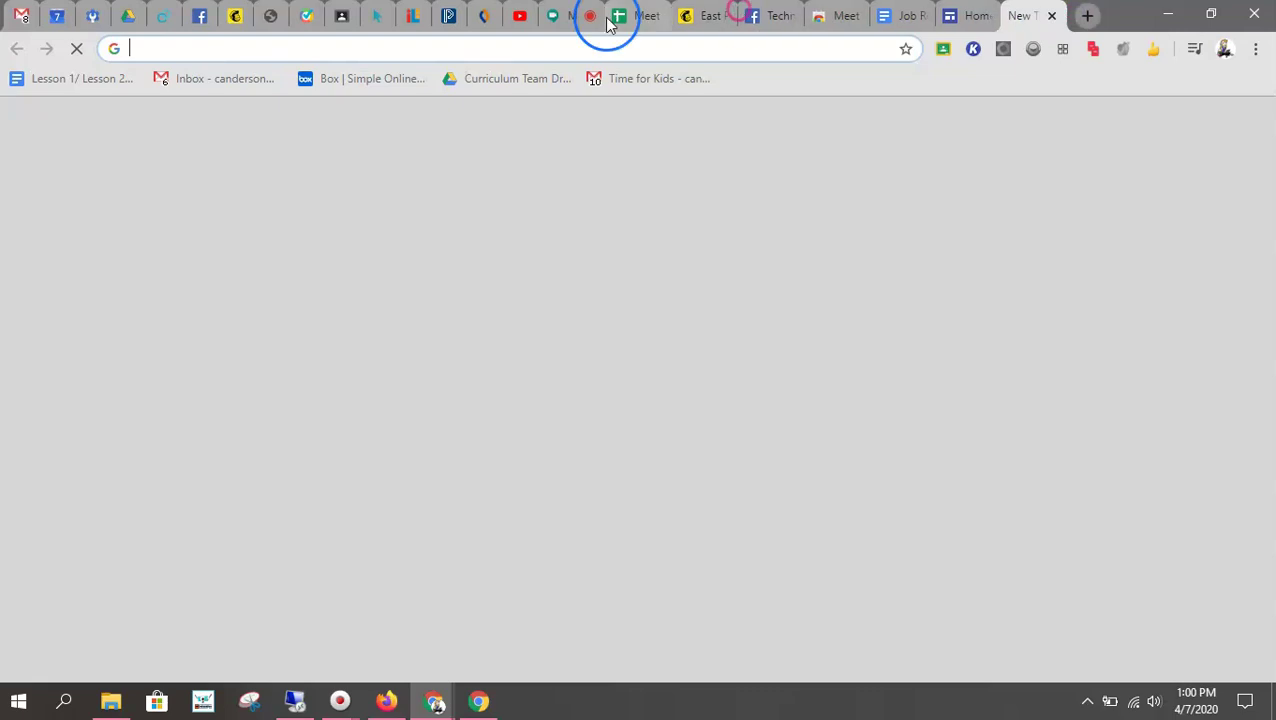
type("dio")
key("BackSpace")
type("n")
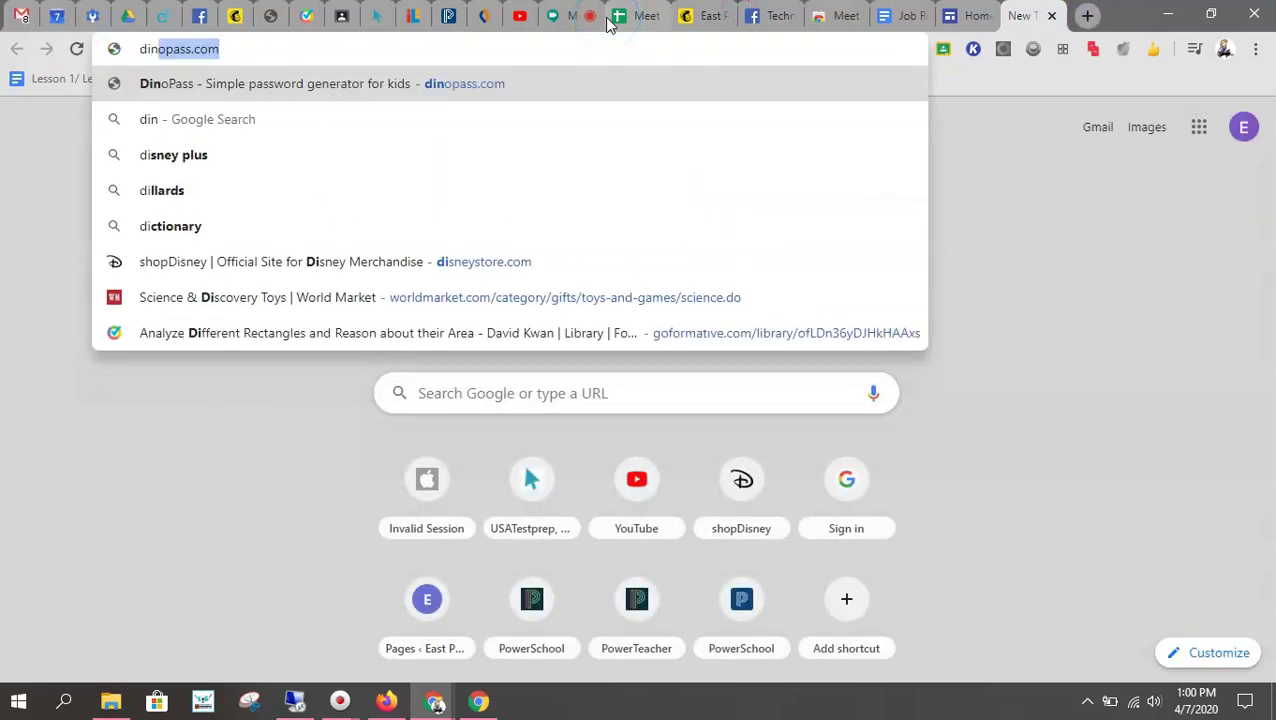
key("Return")
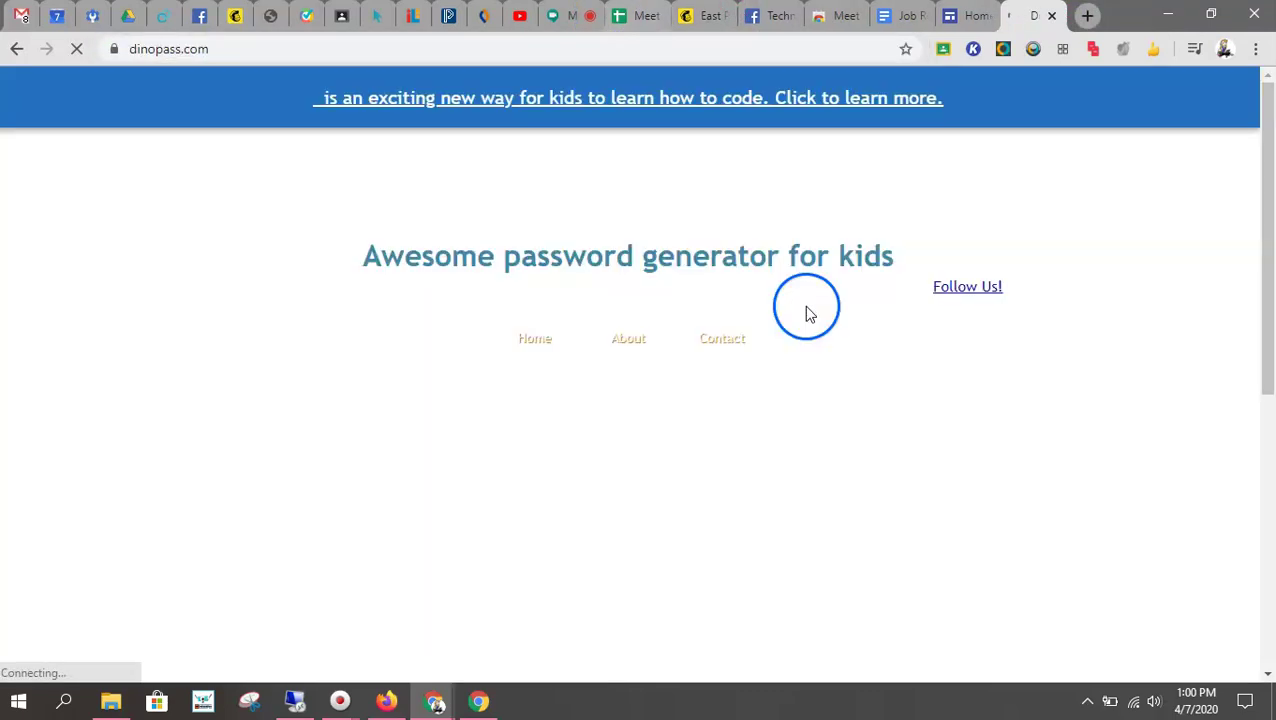
scroll(812, 510, "down", 2)
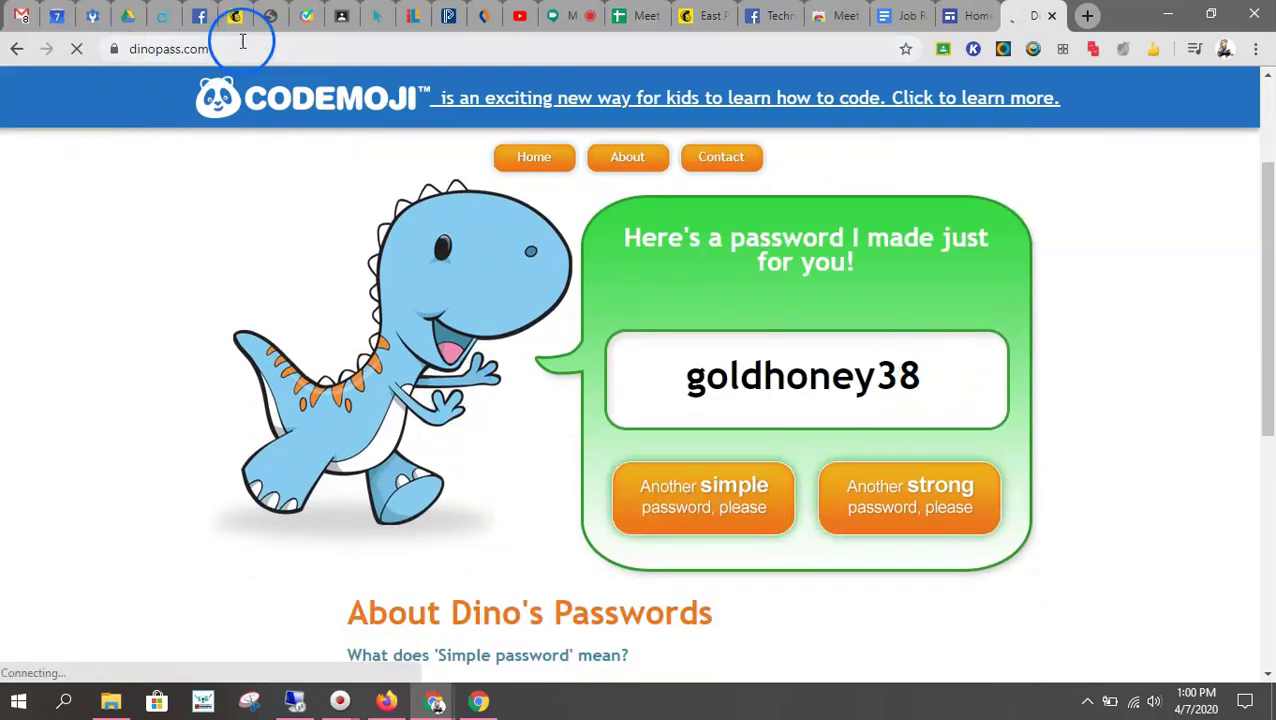
Switch back to the Google Admin console, cancel adding the new user and return to the console home
left_click(99, 19)
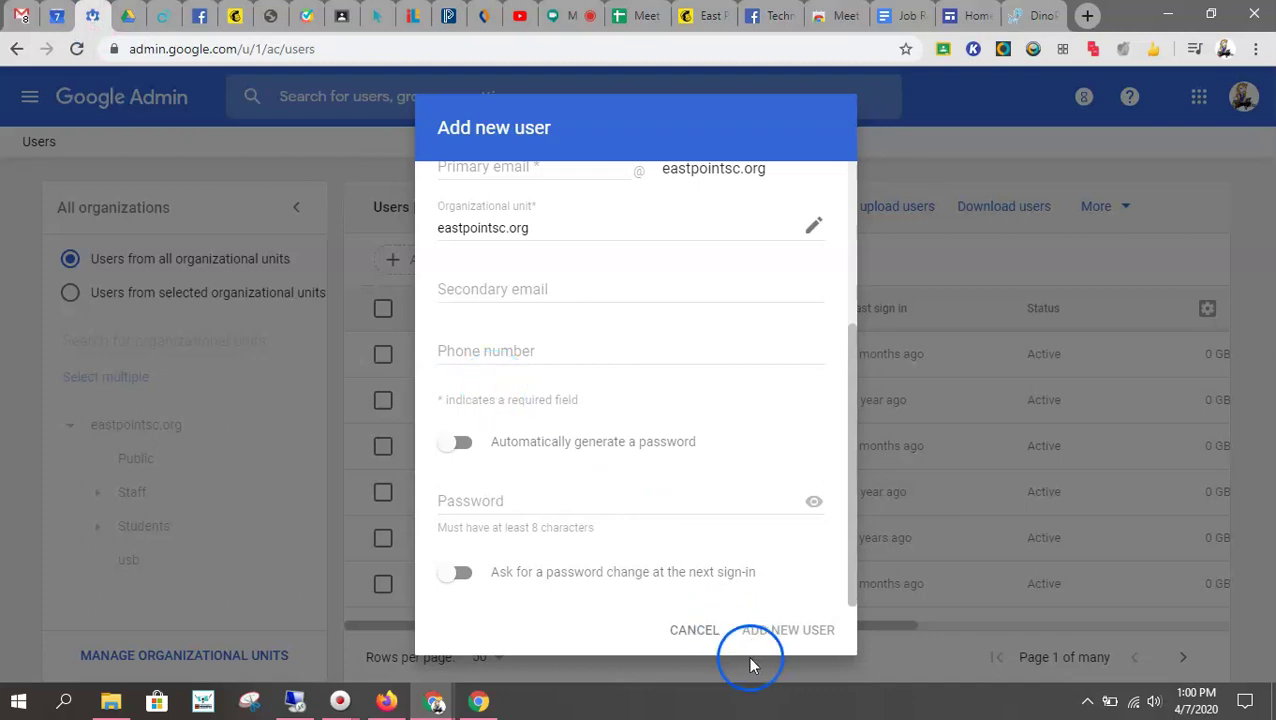
left_click(695, 632)
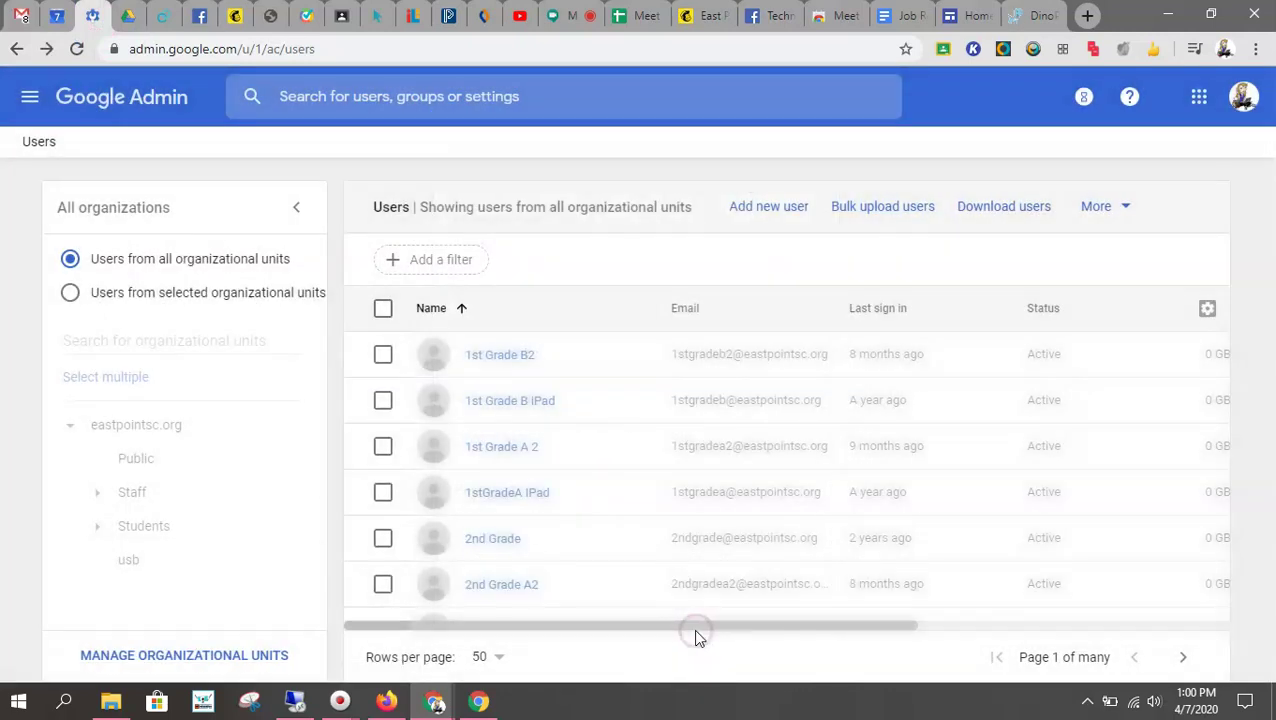
left_click(145, 103)
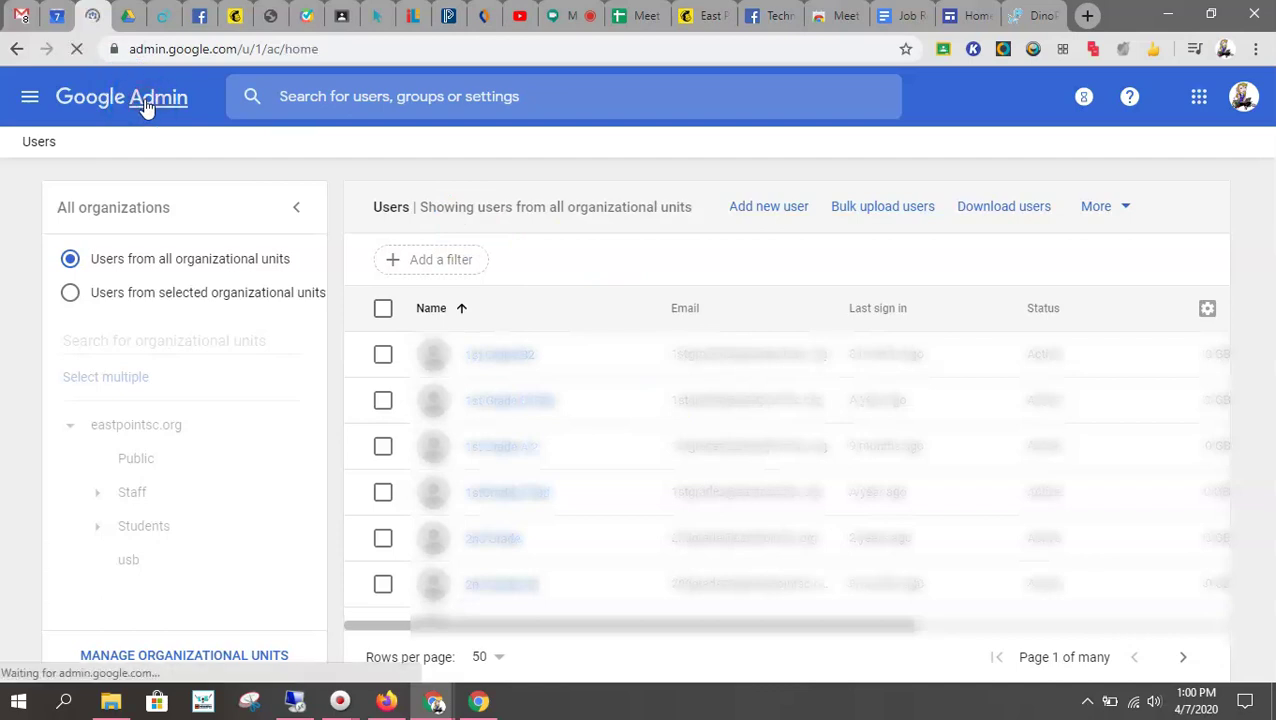